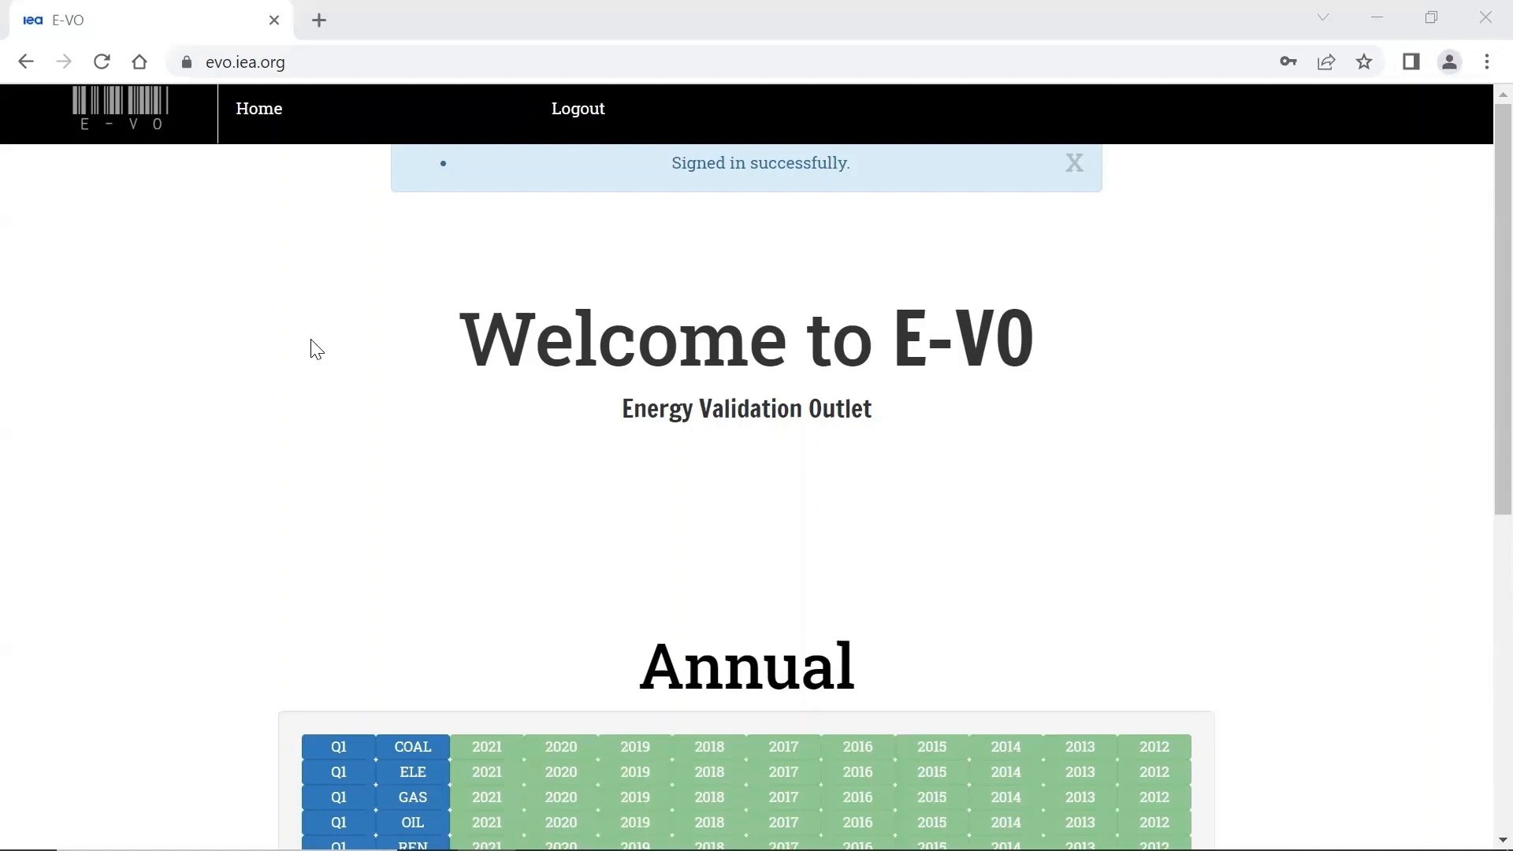
# - Examine the home page's Annual, Jodi and Monthly overviews, then view the Monthly Electricity Statistics report list and return home
pyautogui.scroll(-6, 218, 504)
pyautogui.scroll(1, 218, 505)
pyautogui.scroll(-2, 218, 505)
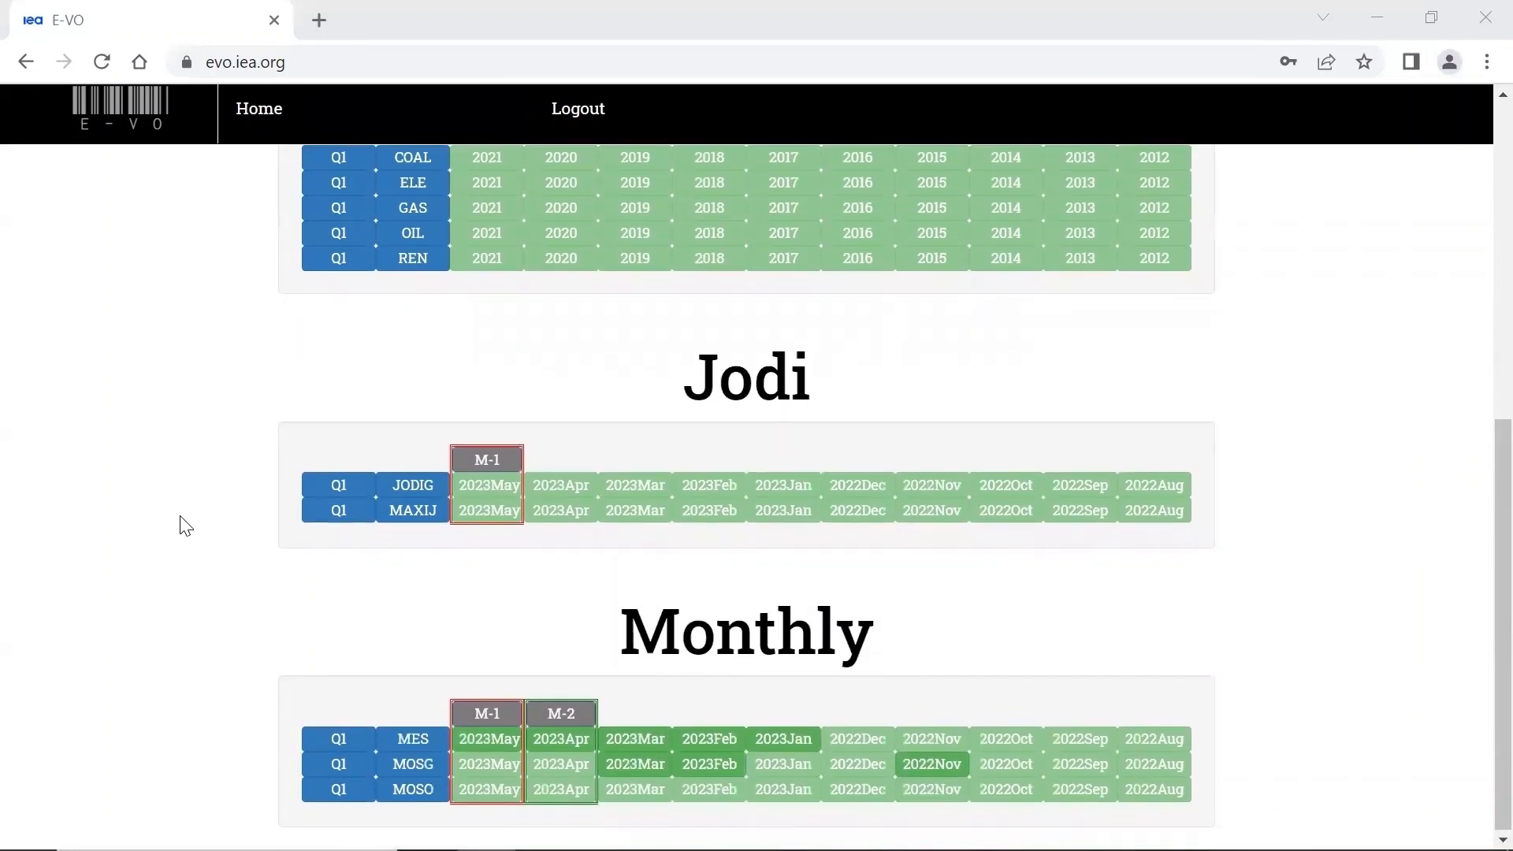
pyautogui.scroll(1, 115, 572)
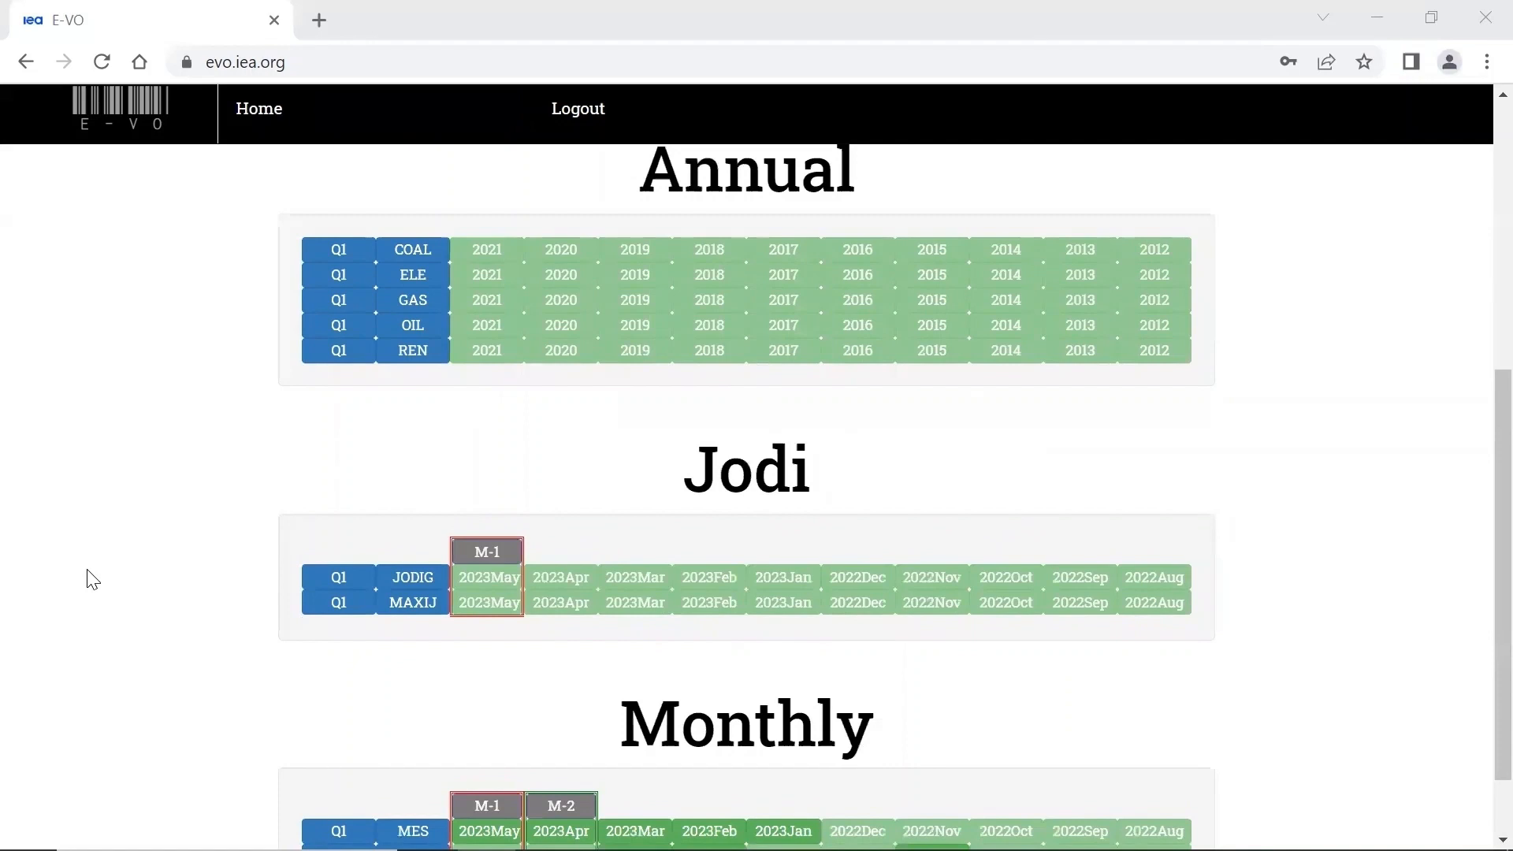
pyautogui.scroll(-1, 93, 580)
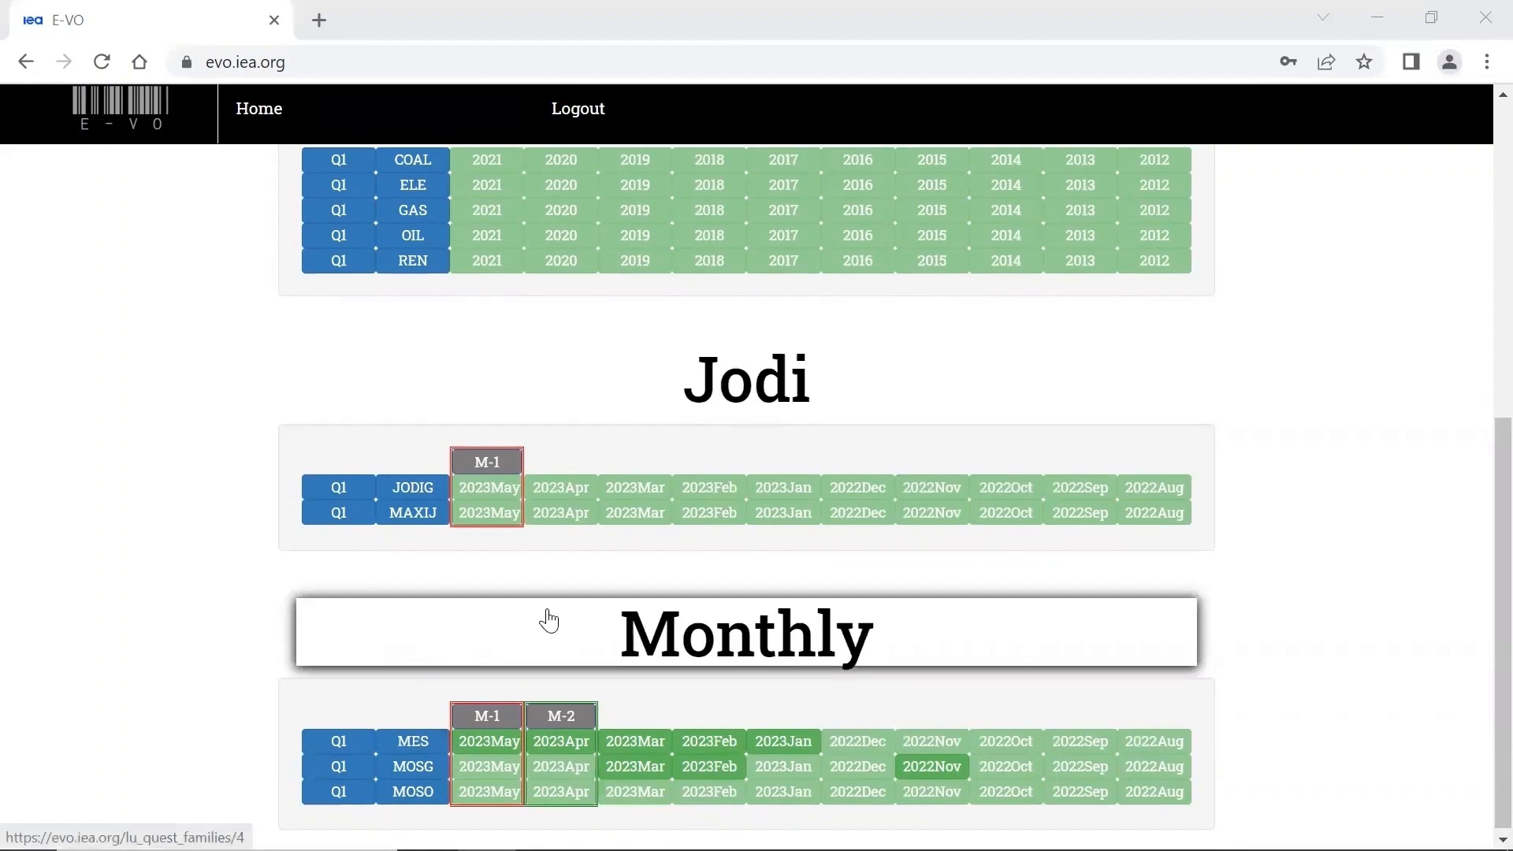
pyautogui.click(550, 621)
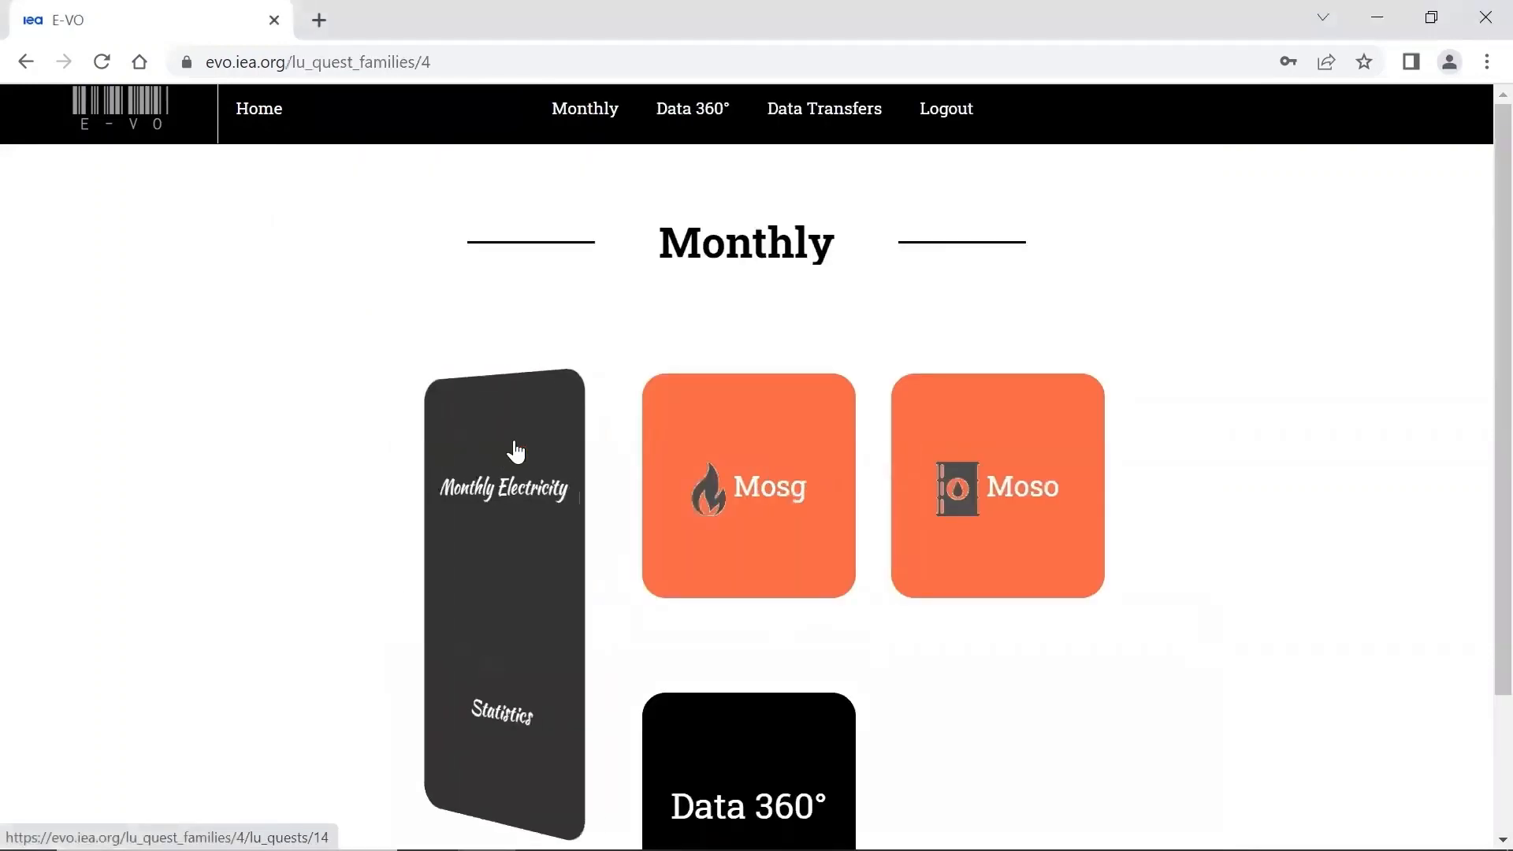
pyautogui.click(496, 487)
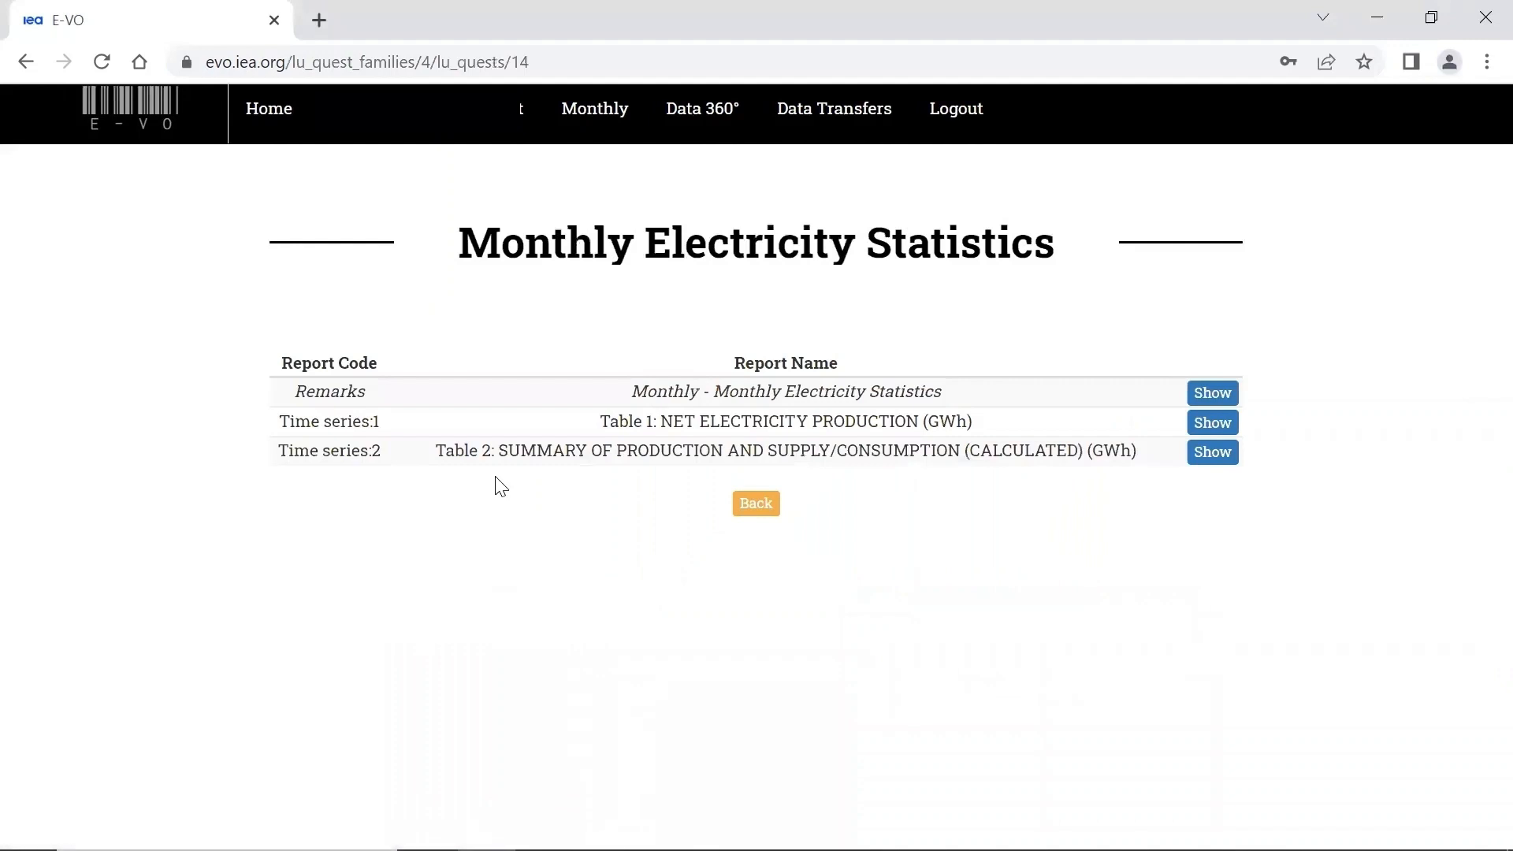
pyautogui.click(270, 120)
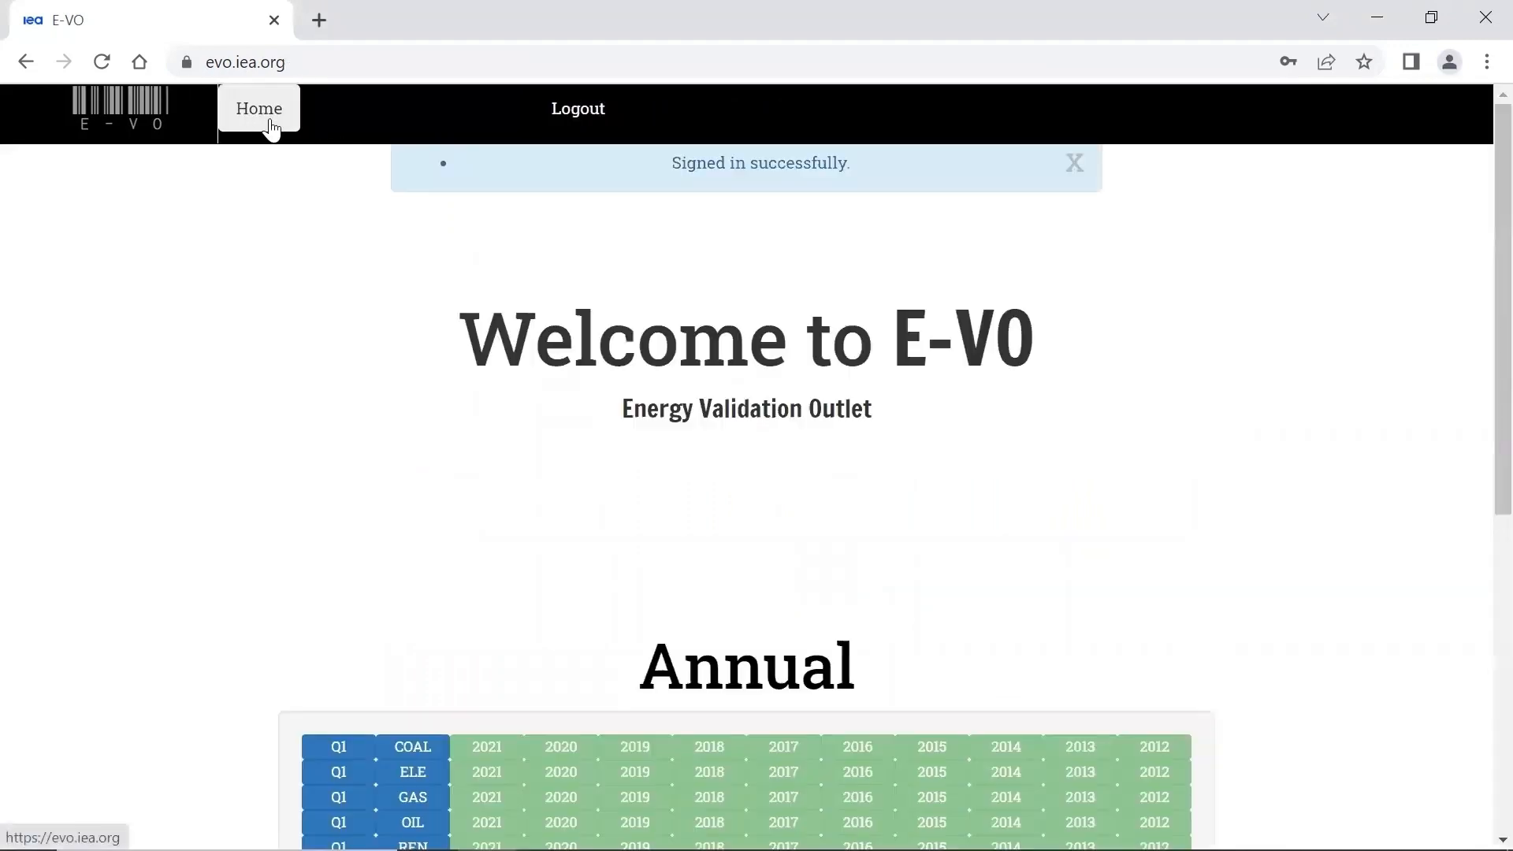
# - Open the CSV data import page by way of the Monthly section's Monthly Electricity Statistics questionnaire
pyautogui.scroll(-5, 211, 576)
pyautogui.scroll(-2, 212, 576)
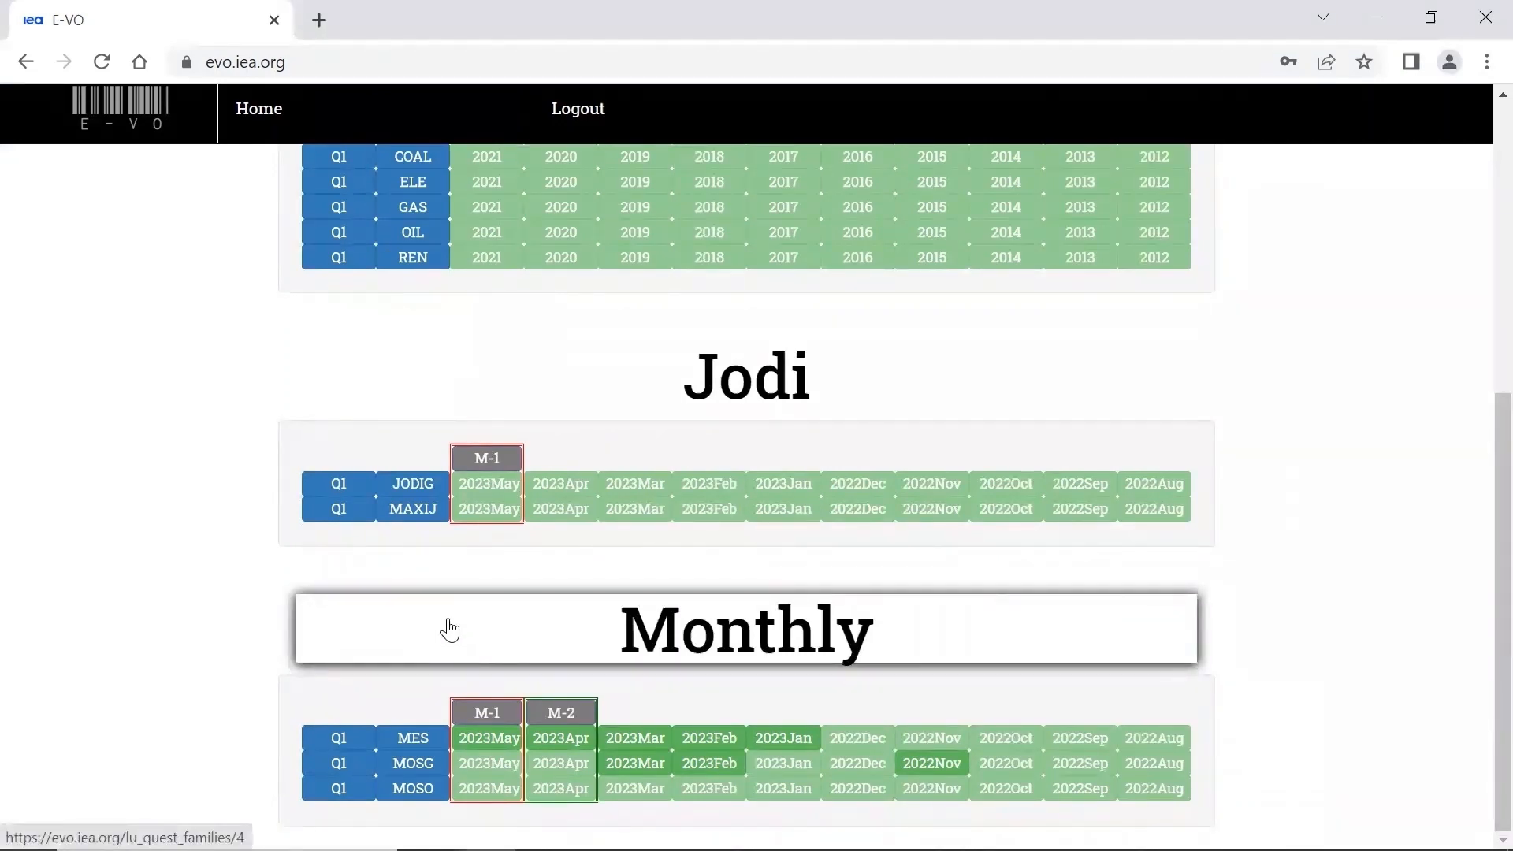
pyautogui.click(448, 628)
pyautogui.click(479, 506)
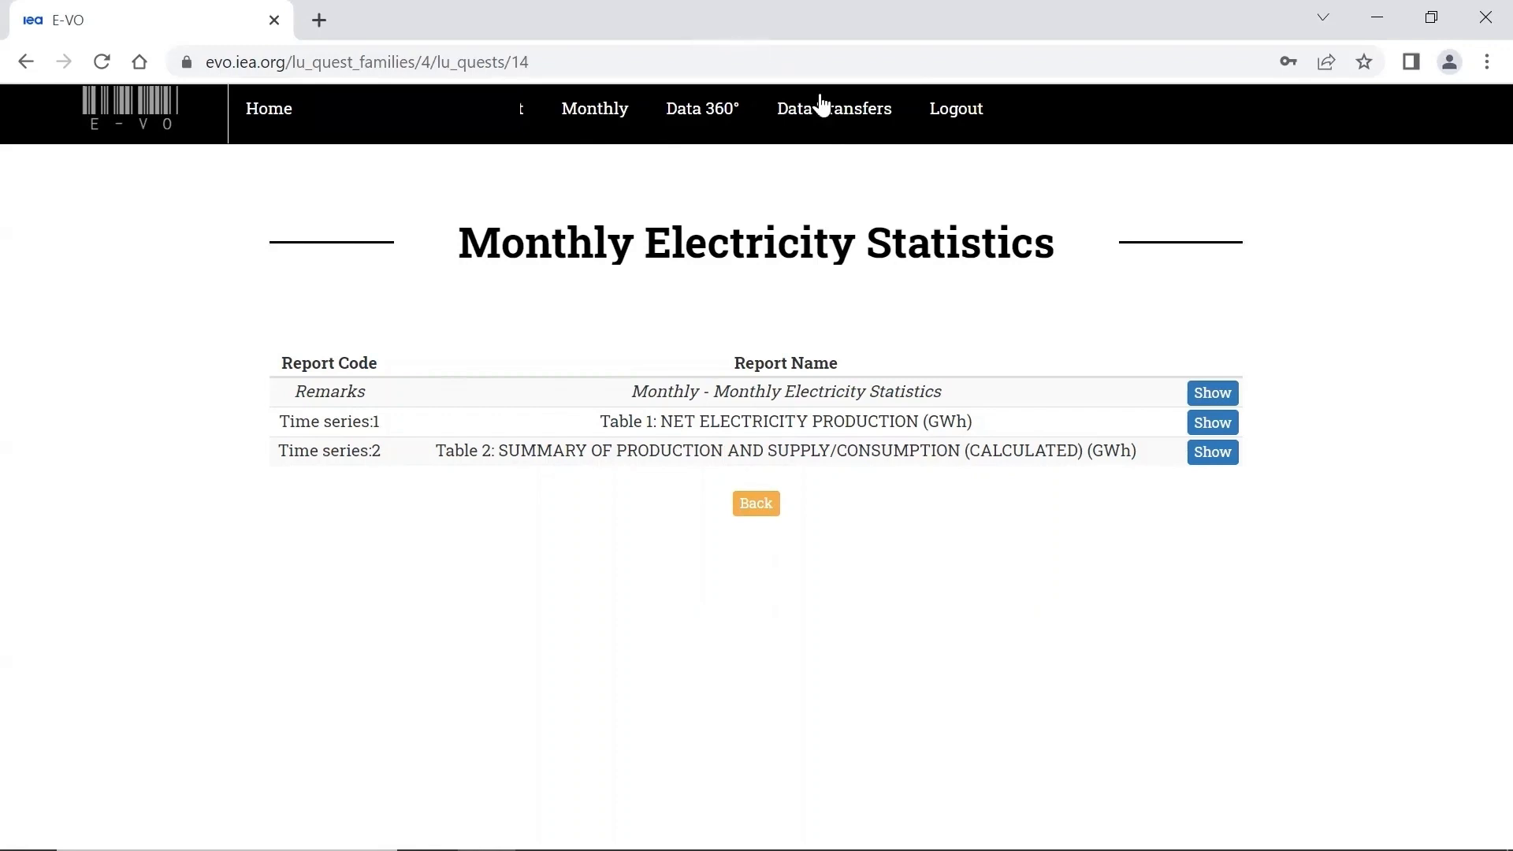
pyautogui.click(839, 112)
pyautogui.click(863, 158)
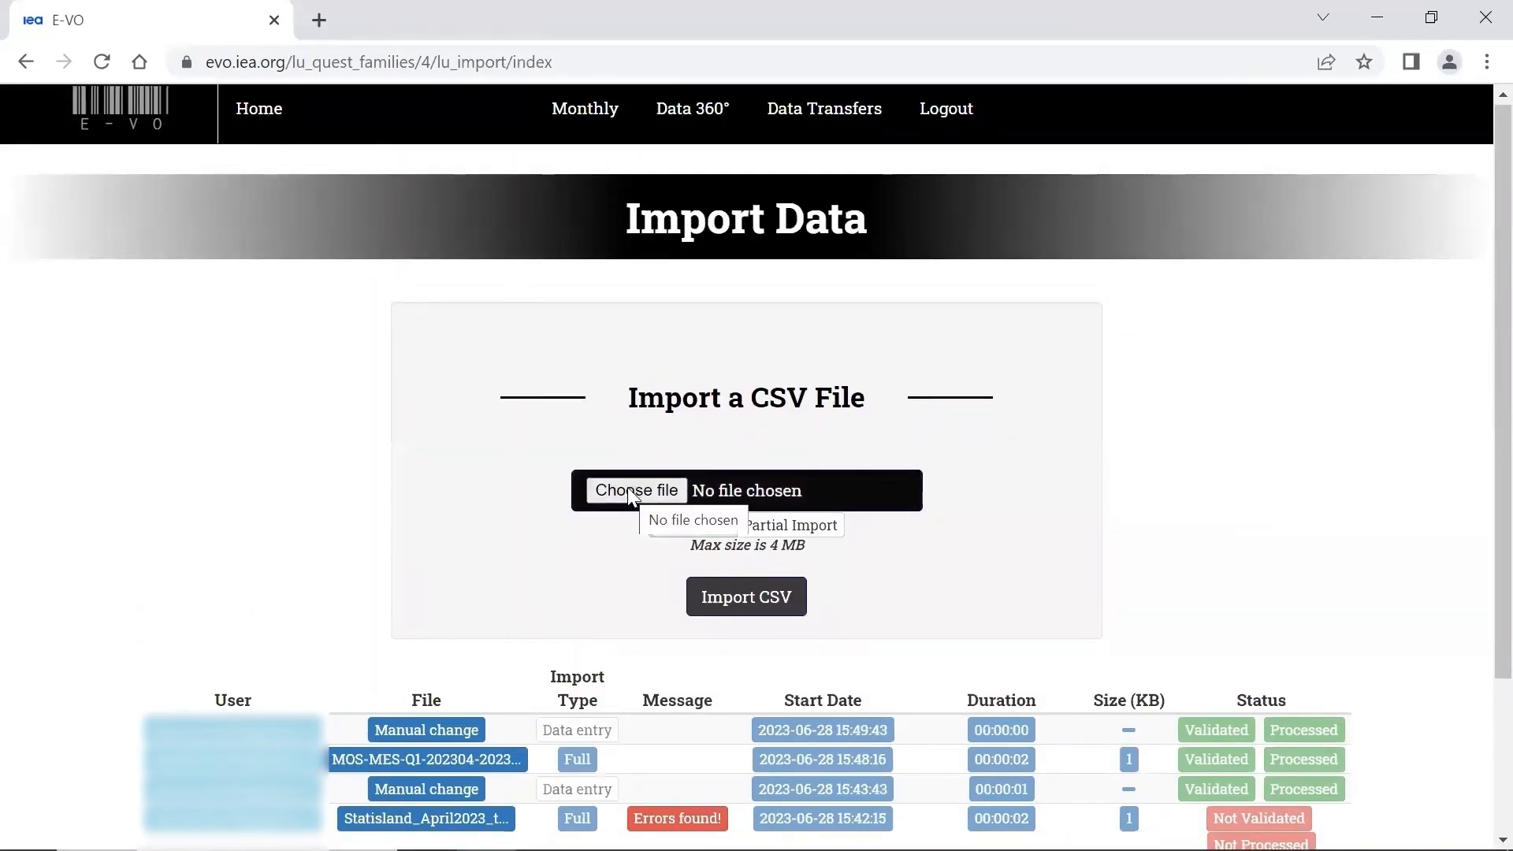
pyautogui.click(628, 490)
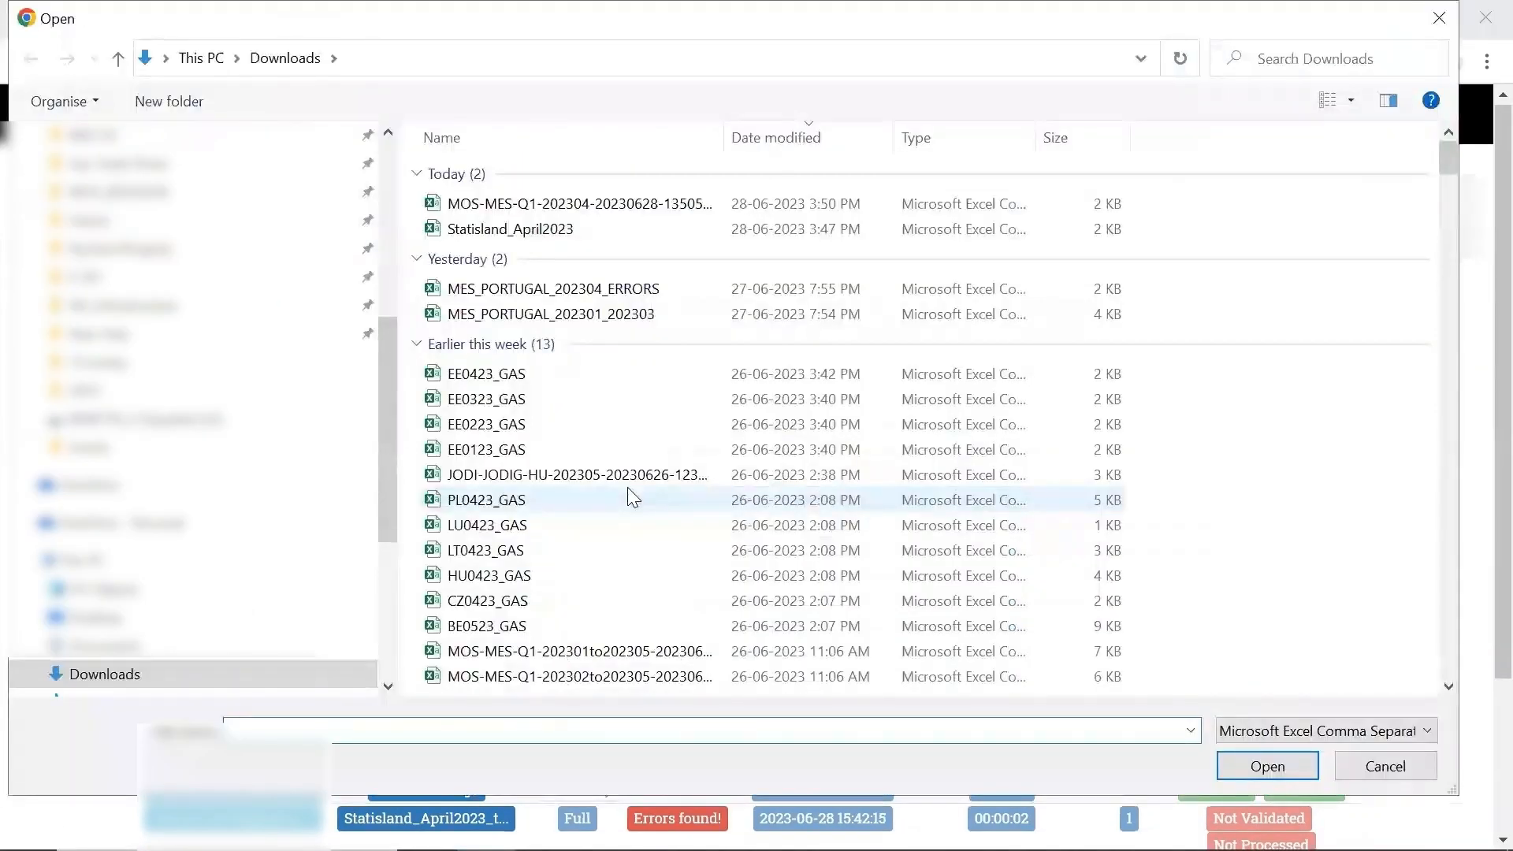
pyautogui.click(543, 204)
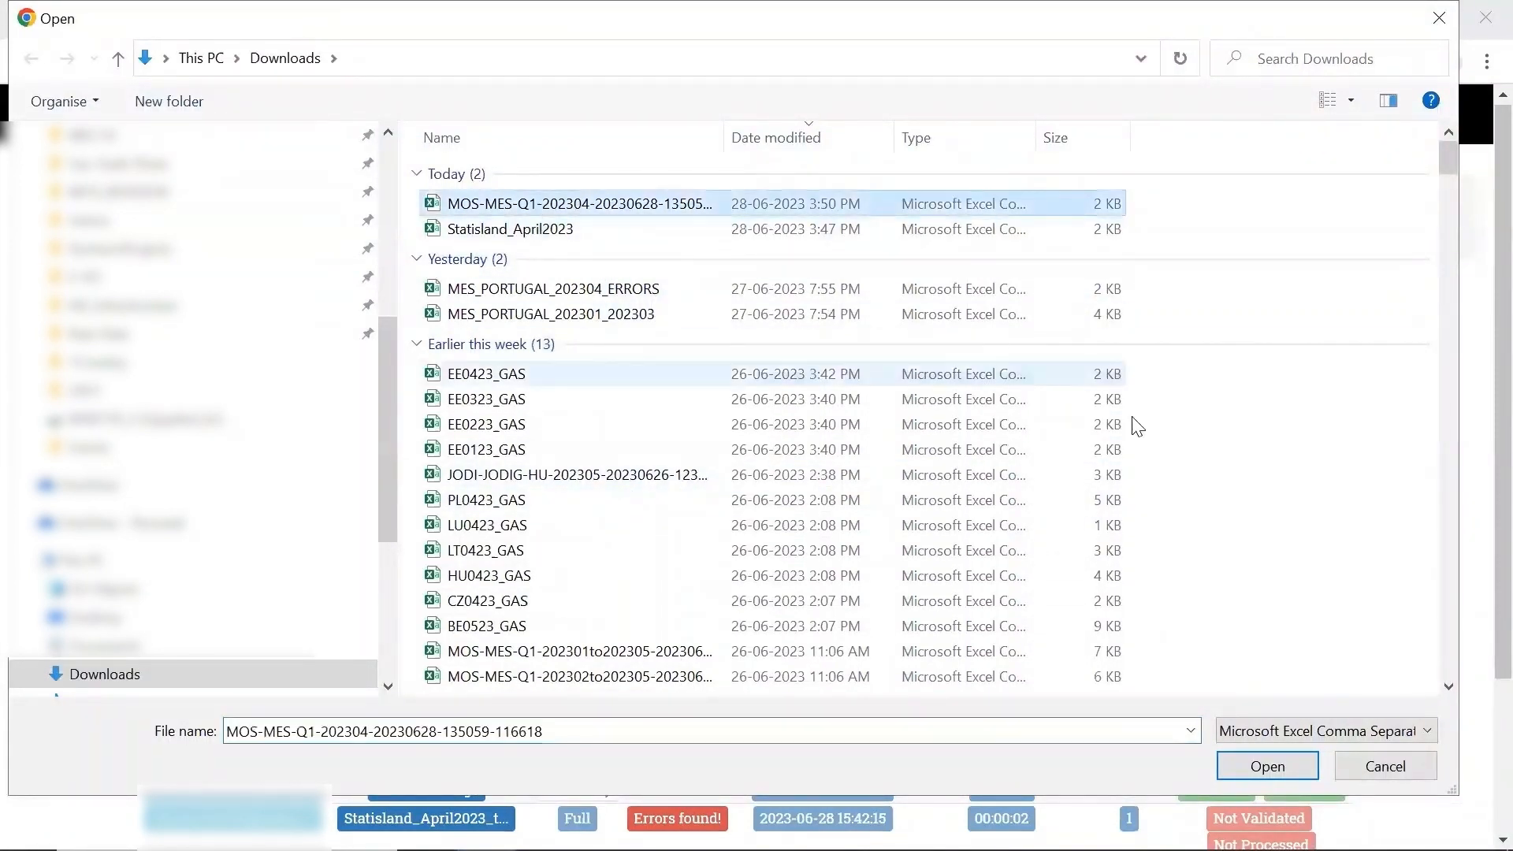
pyautogui.click(1267, 766)
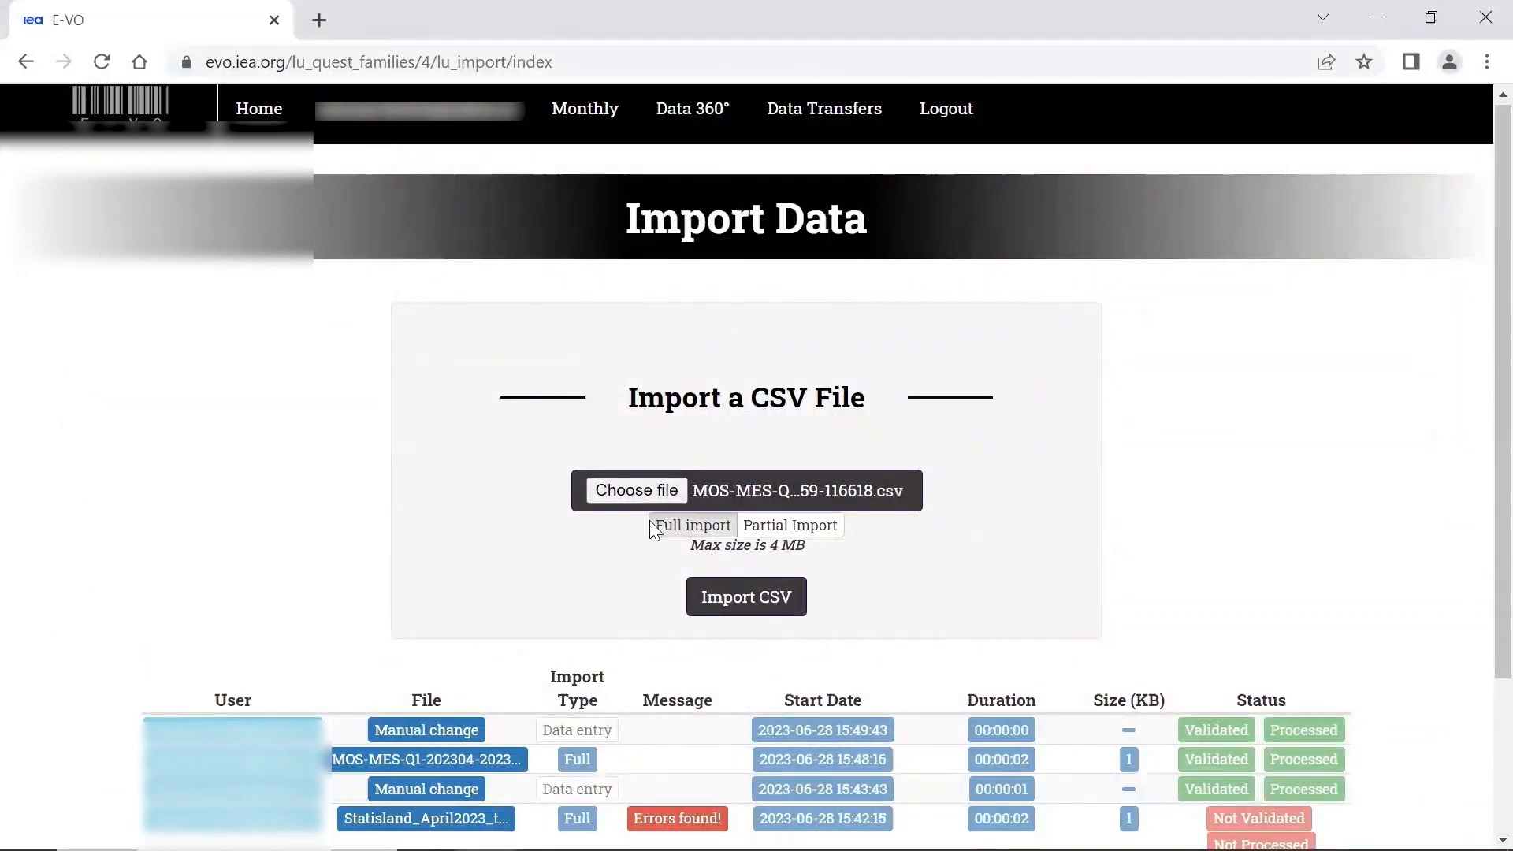
# - Choose Statisland_April2023.csv from Downloads, upload it as a full import and check its validation and processing status
pyautogui.click(630, 490)
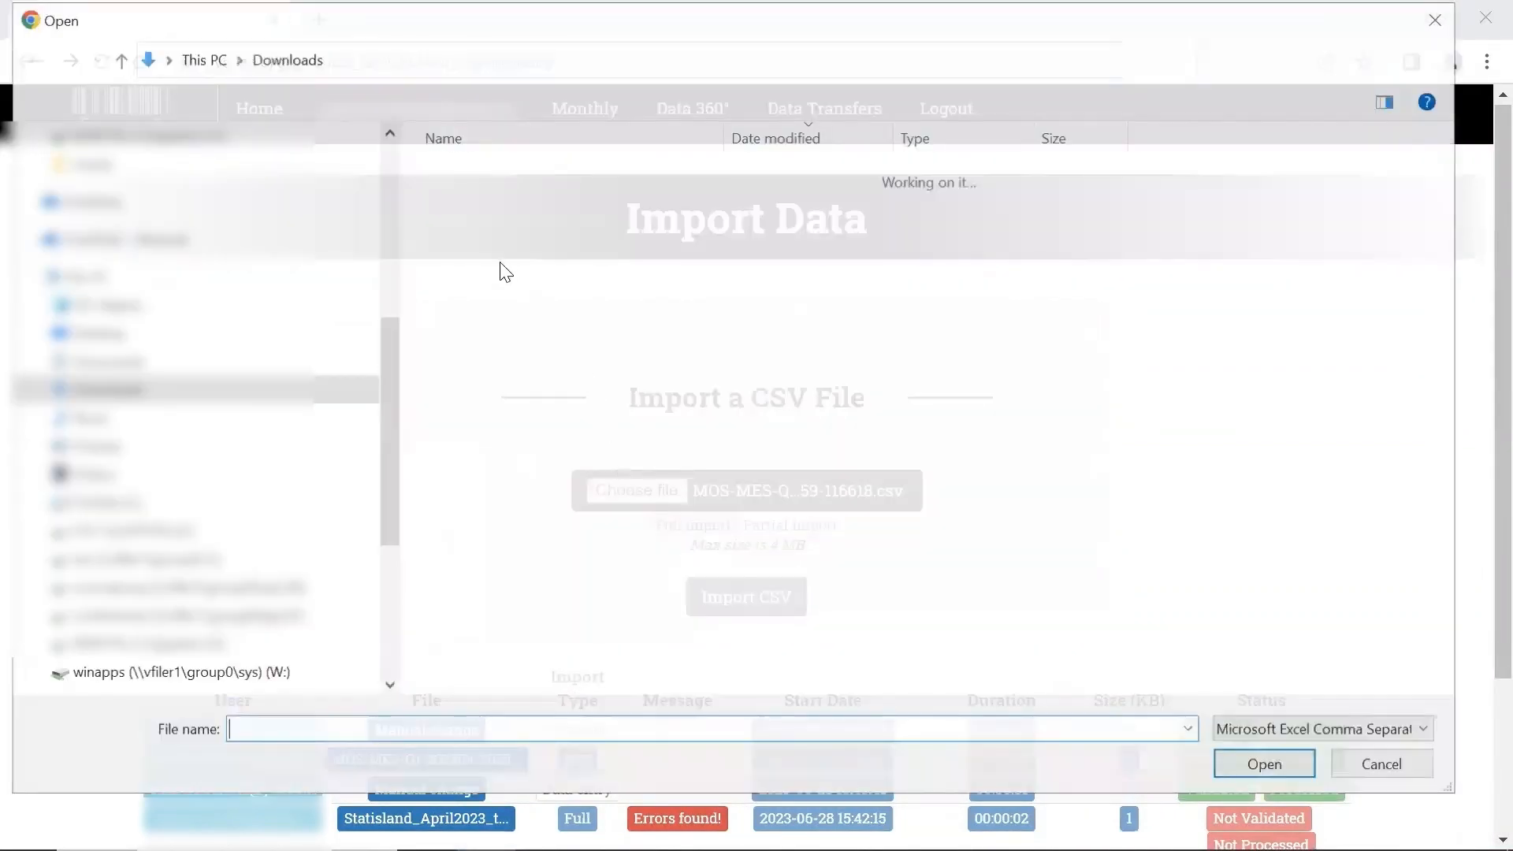
pyautogui.click(489, 235)
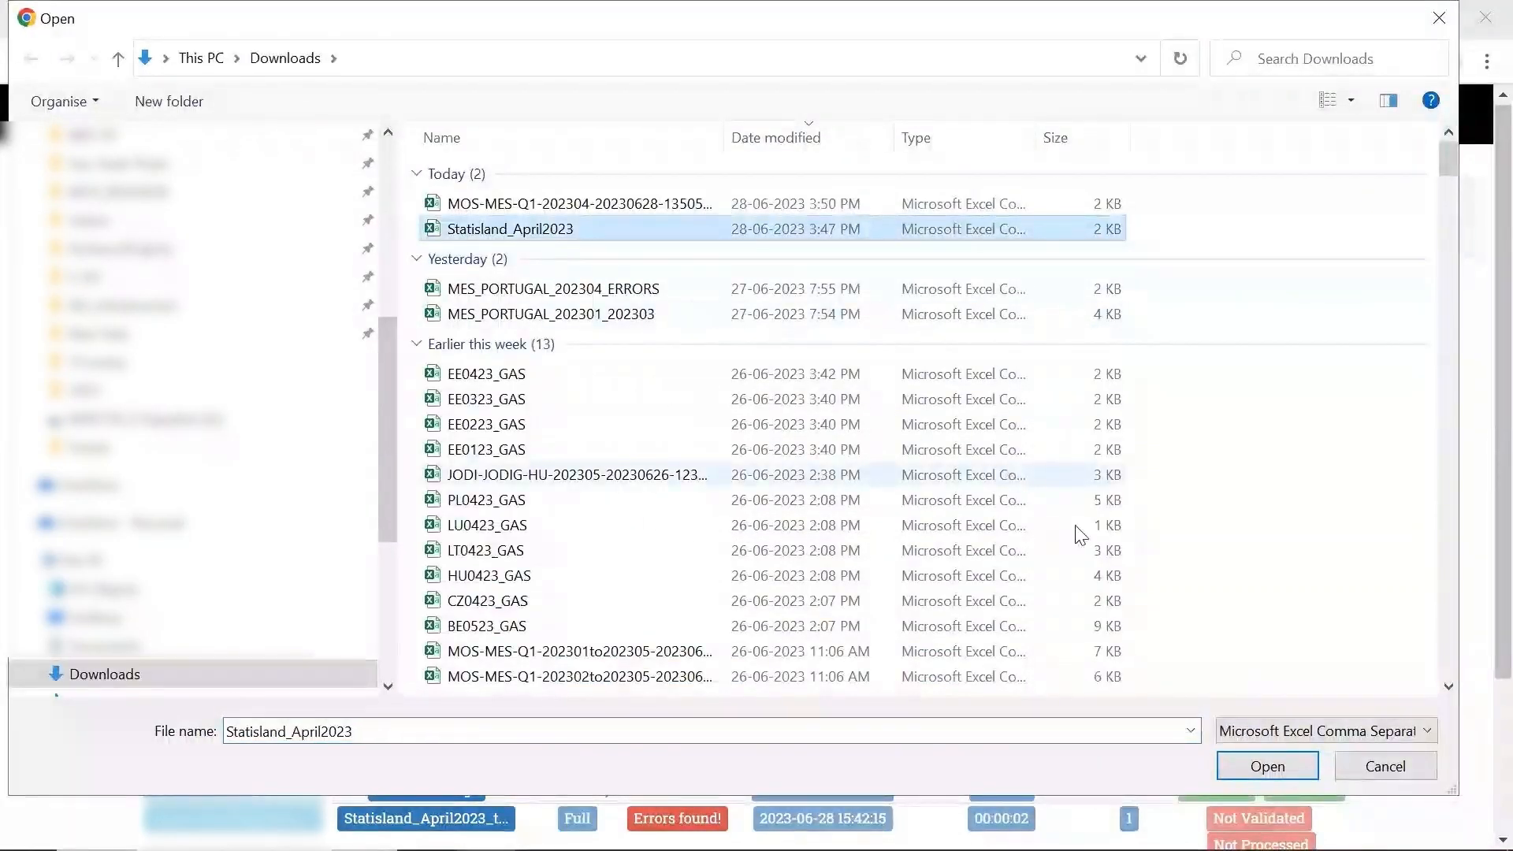
pyautogui.click(1266, 767)
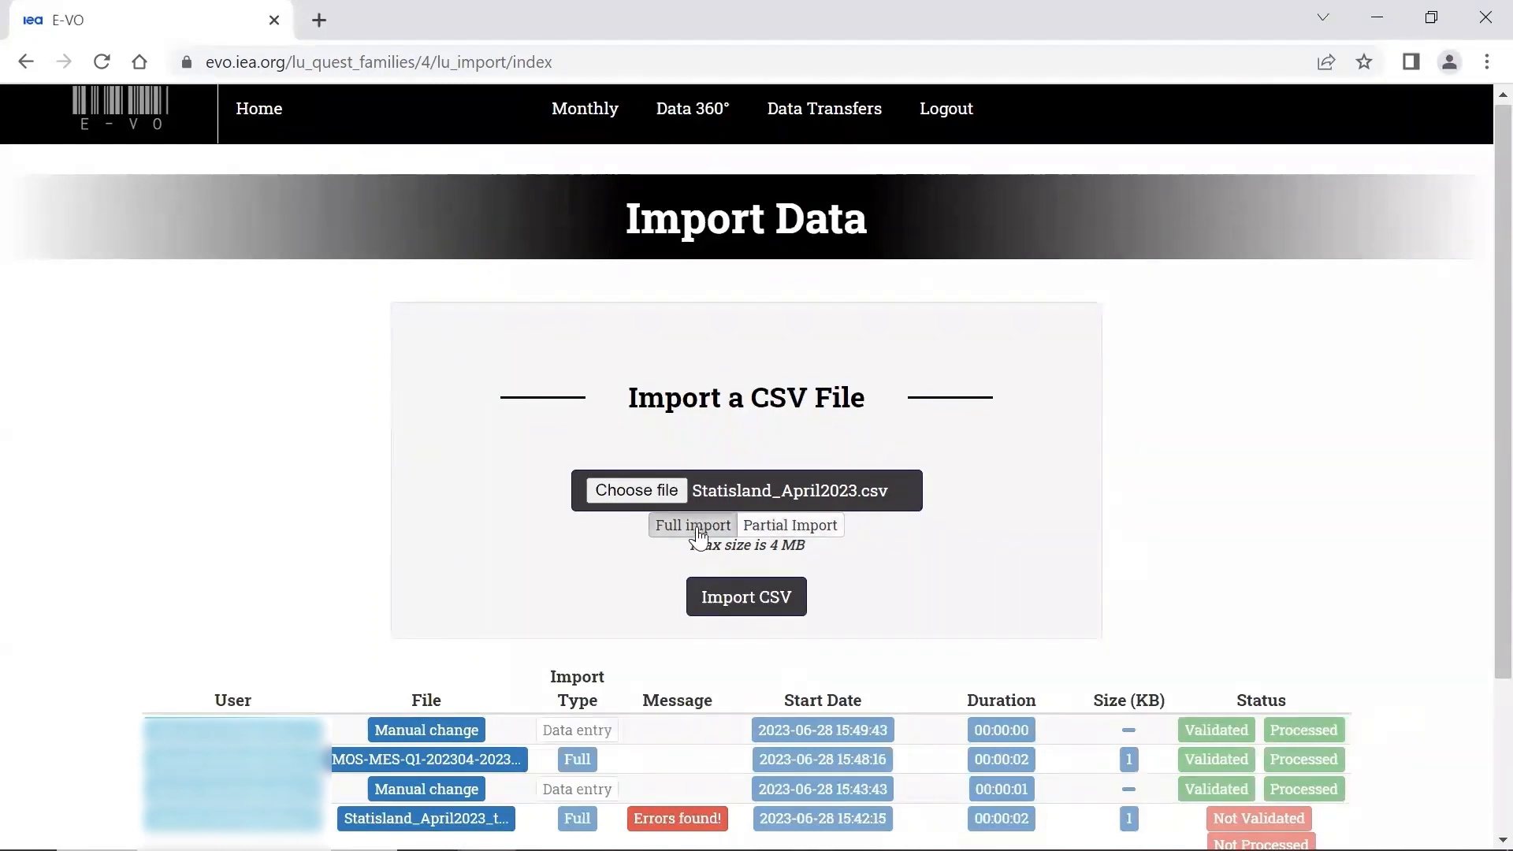
pyautogui.click(737, 597)
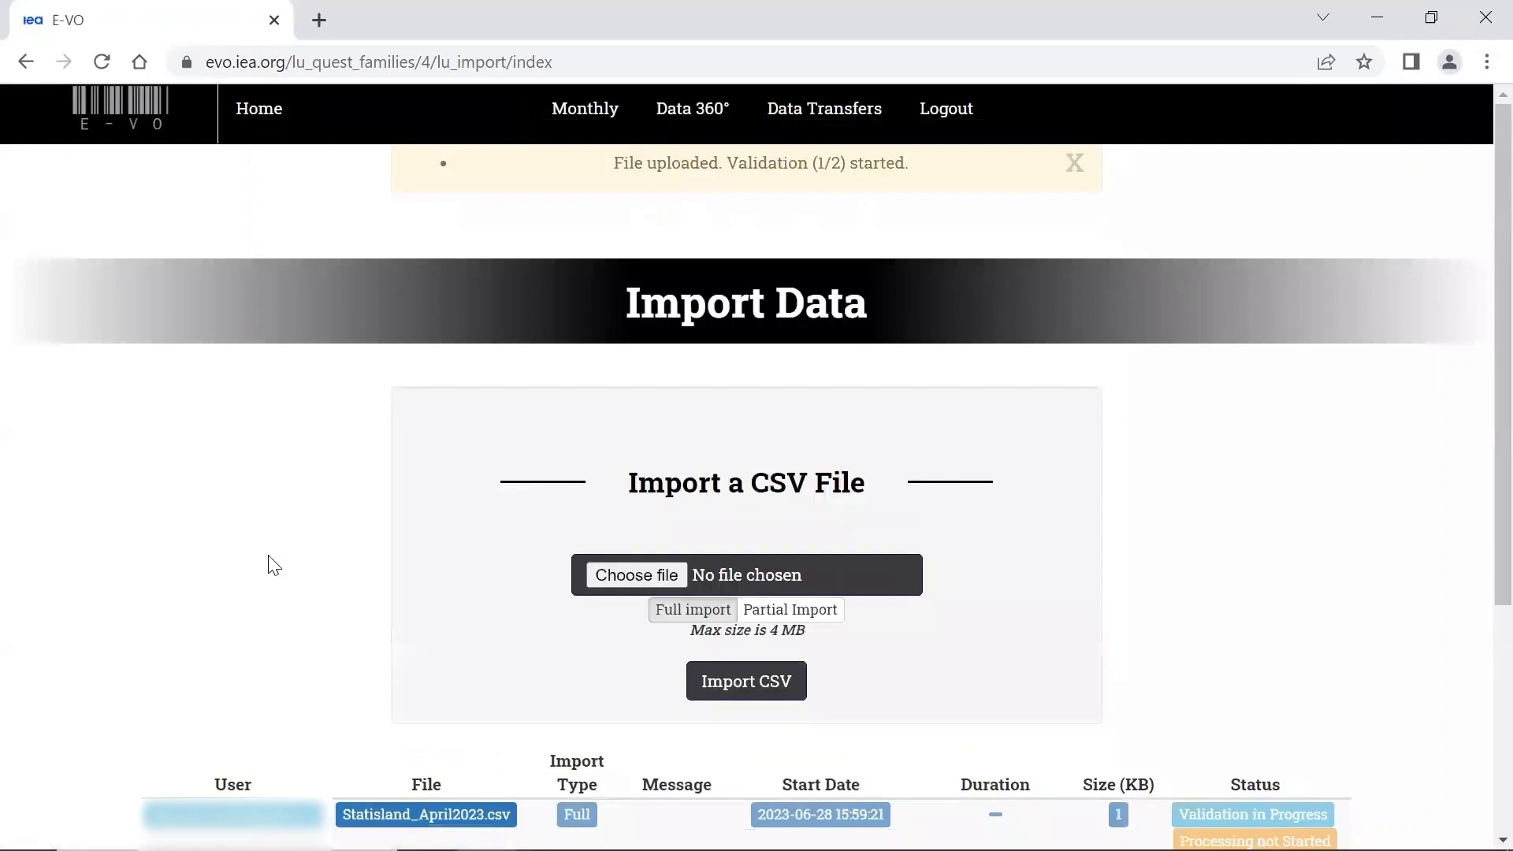
pyautogui.scroll(-3, 223, 602)
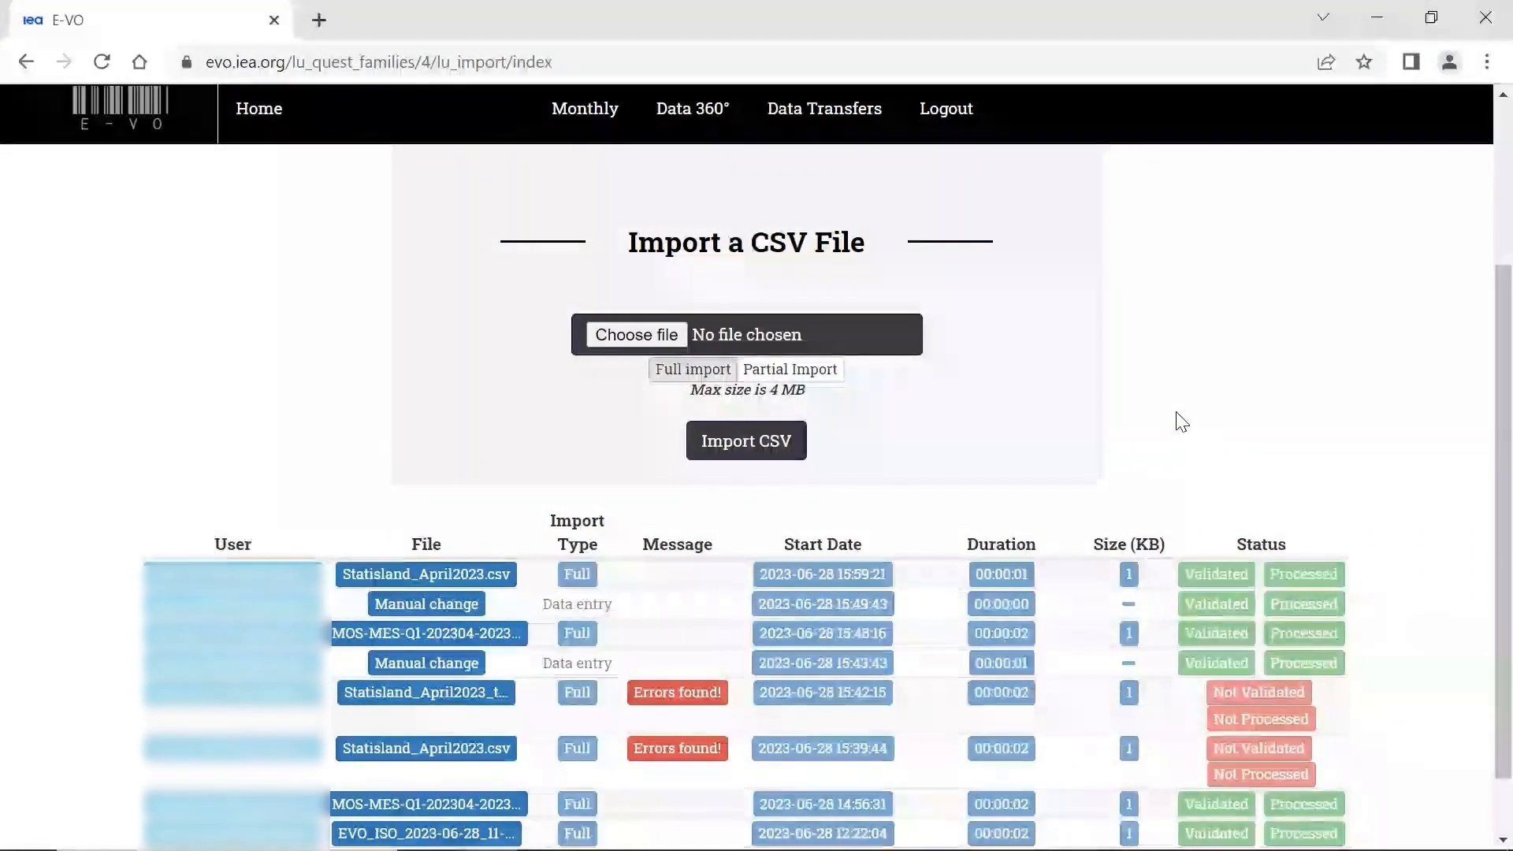
pyautogui.scroll(3, 922, 361)
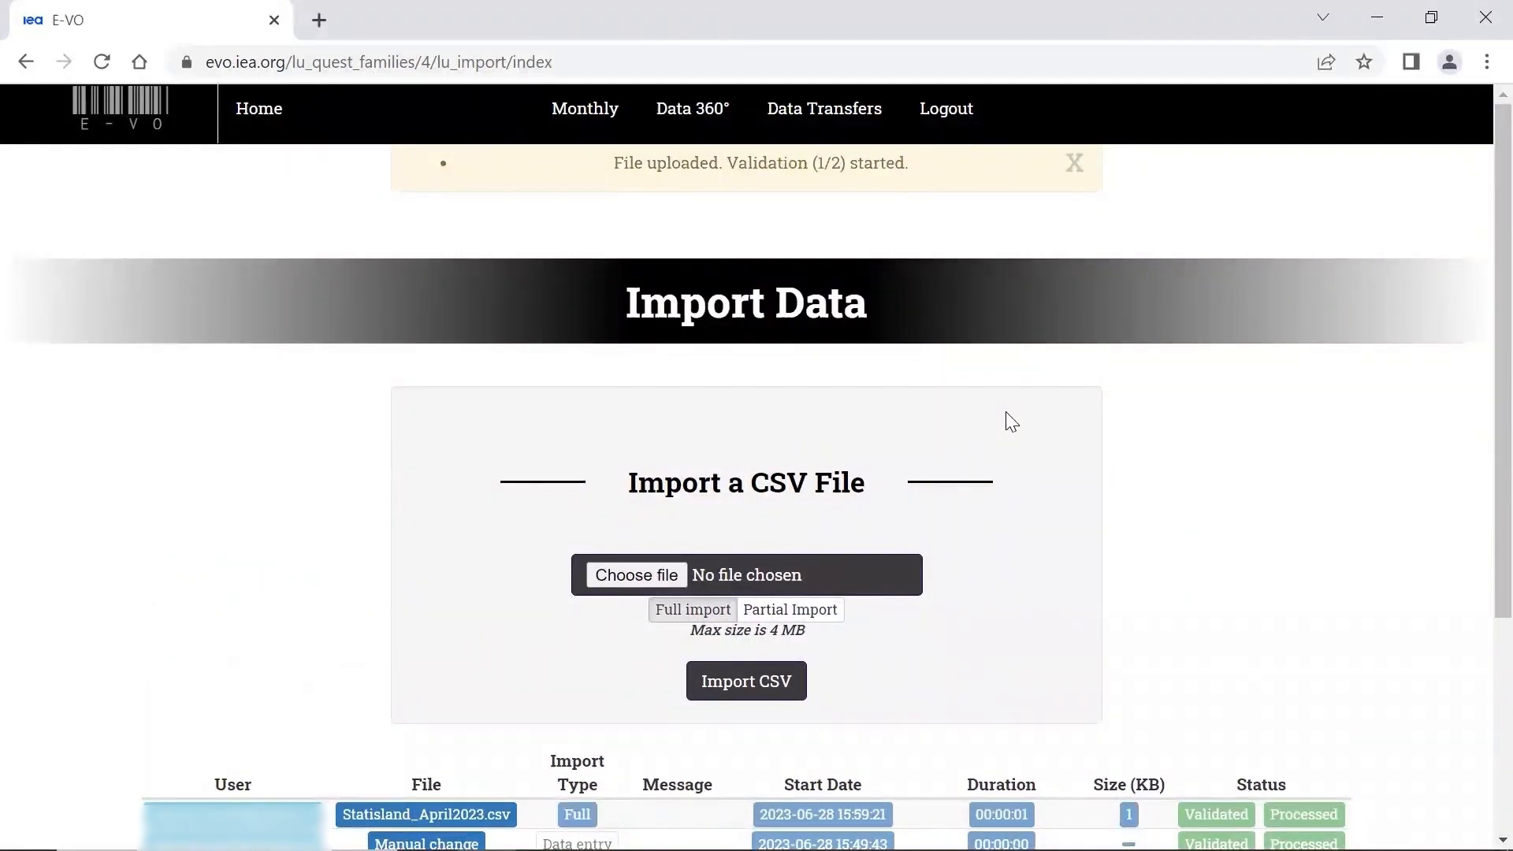
# - Open Data 360° and limit the questionnaire filter to Monthly Electricity Statistics, deselecting MOS Gas and MOS Oil
pyautogui.click(702, 116)
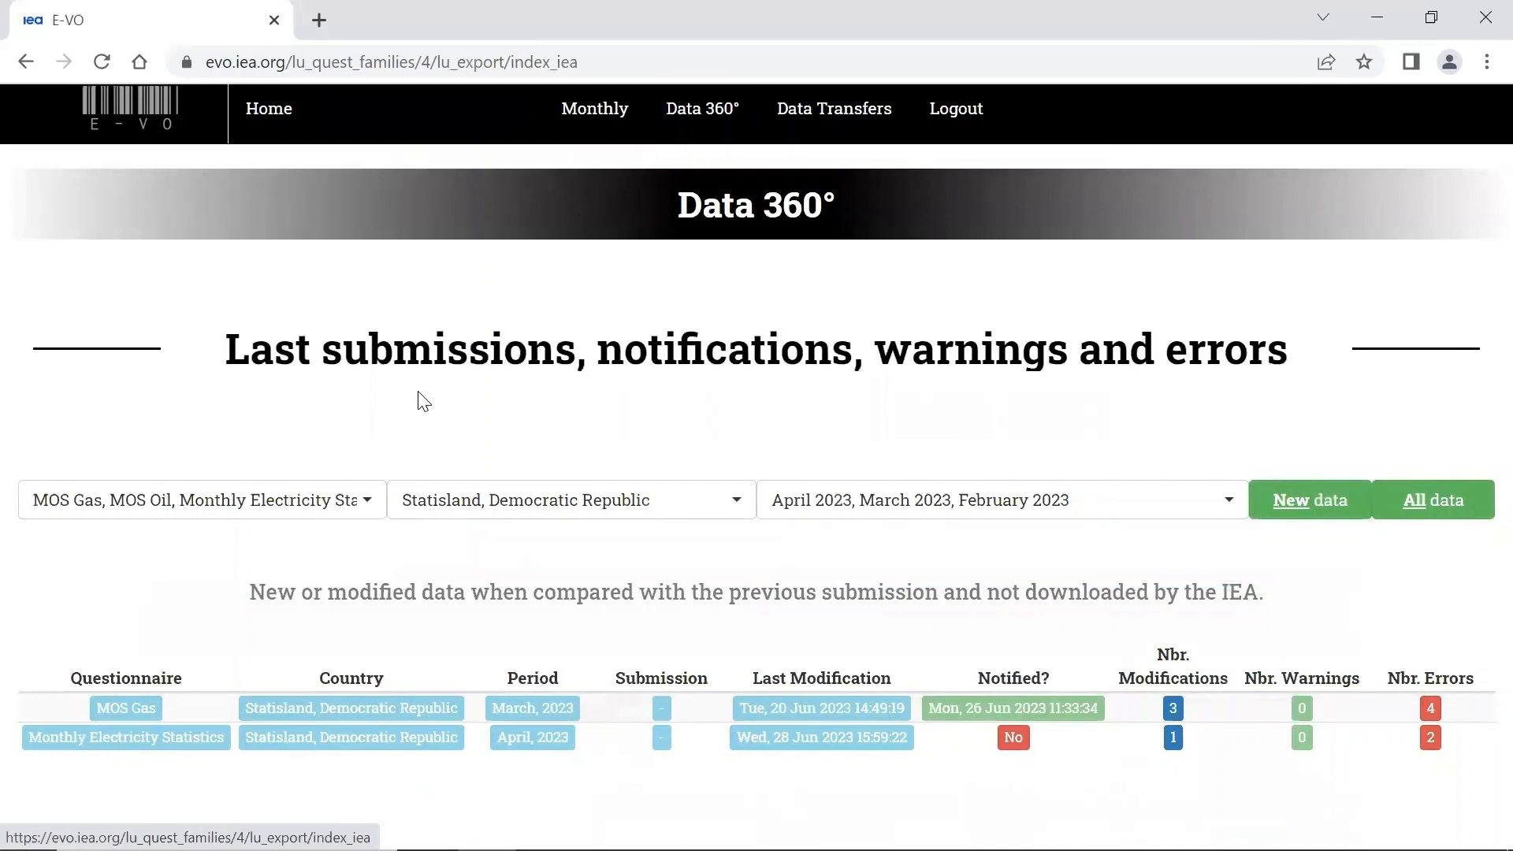
pyautogui.click(239, 505)
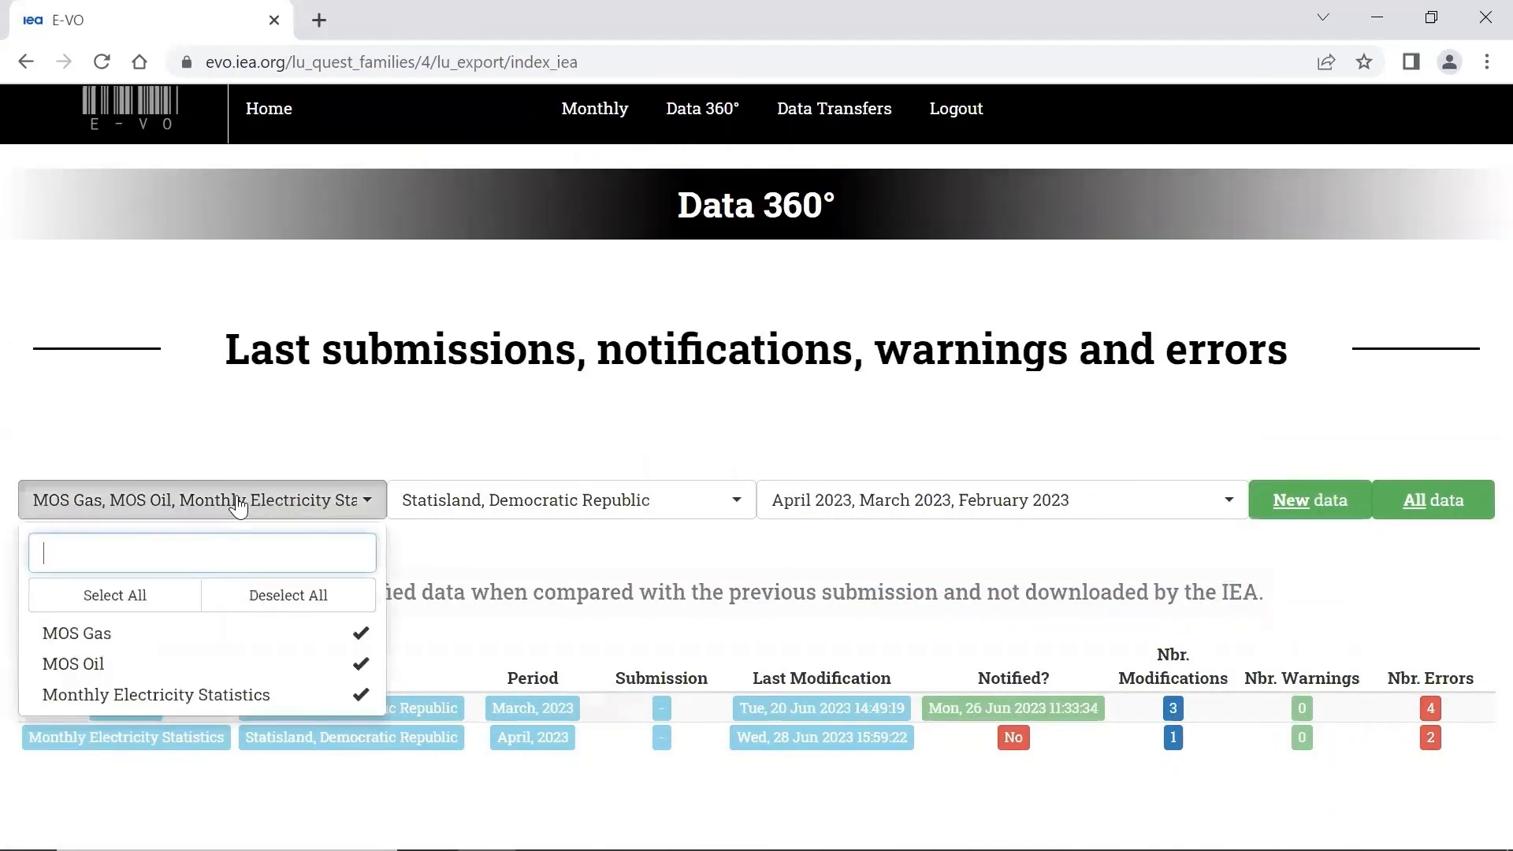
pyautogui.click(201, 640)
pyautogui.click(235, 664)
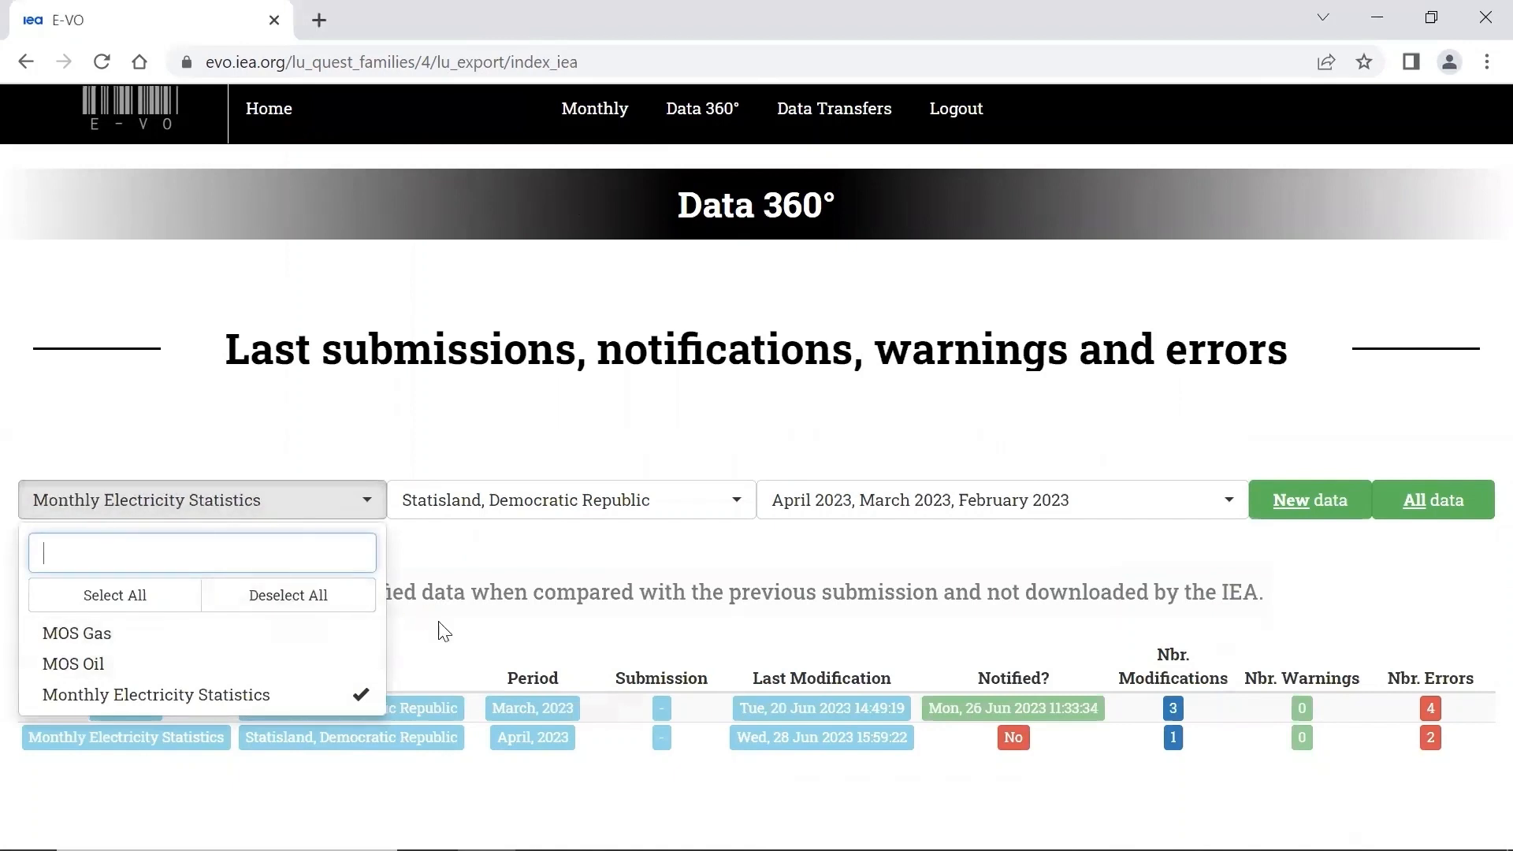
pyautogui.click(469, 642)
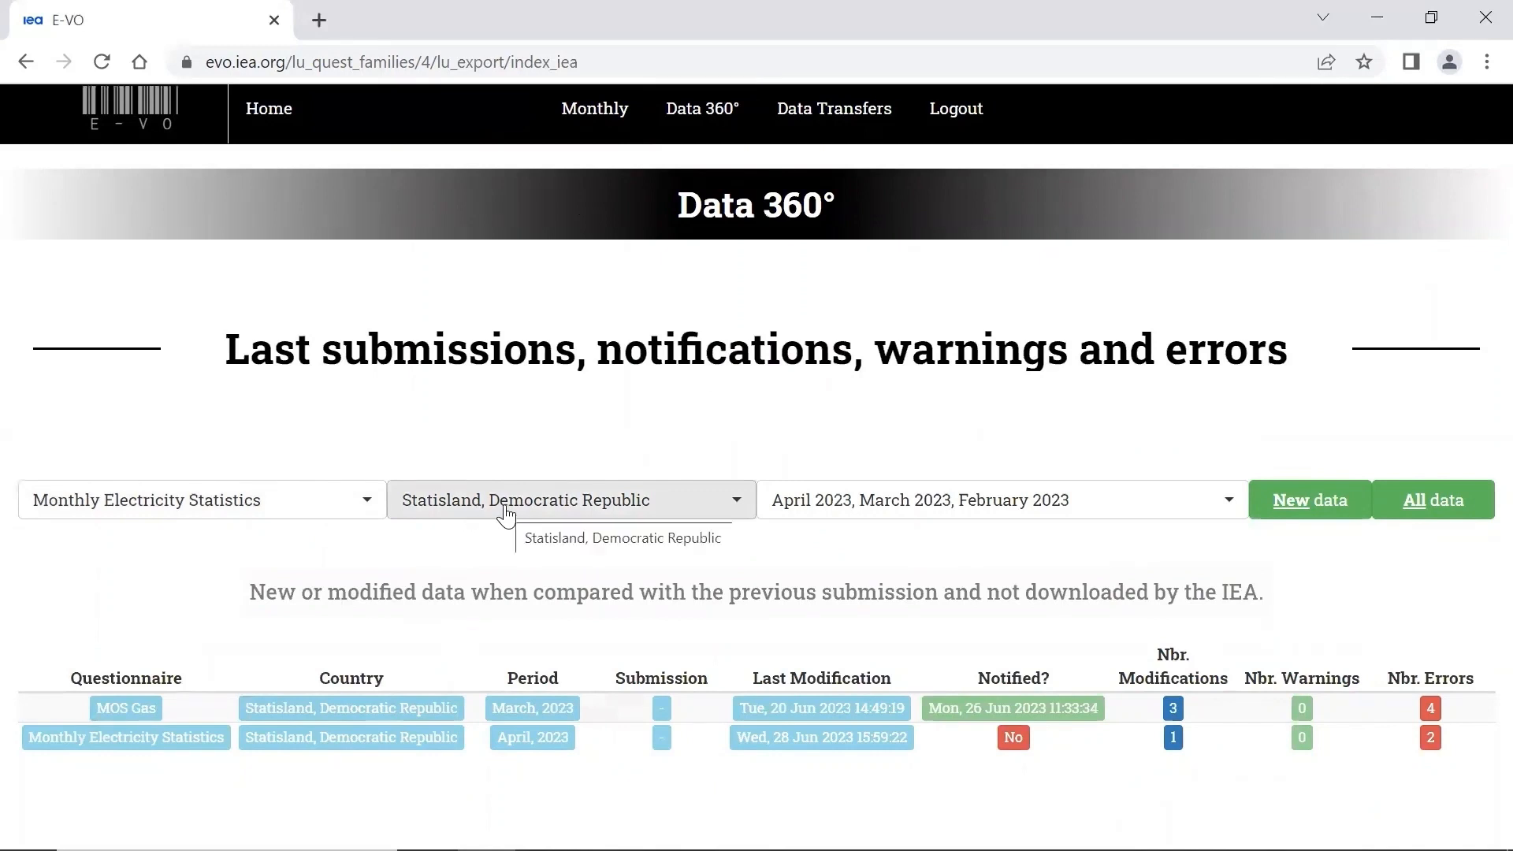
# - Check the selected periods and list all Monthly Electricity Statistics data for February to April 2023
pyautogui.click(954, 507)
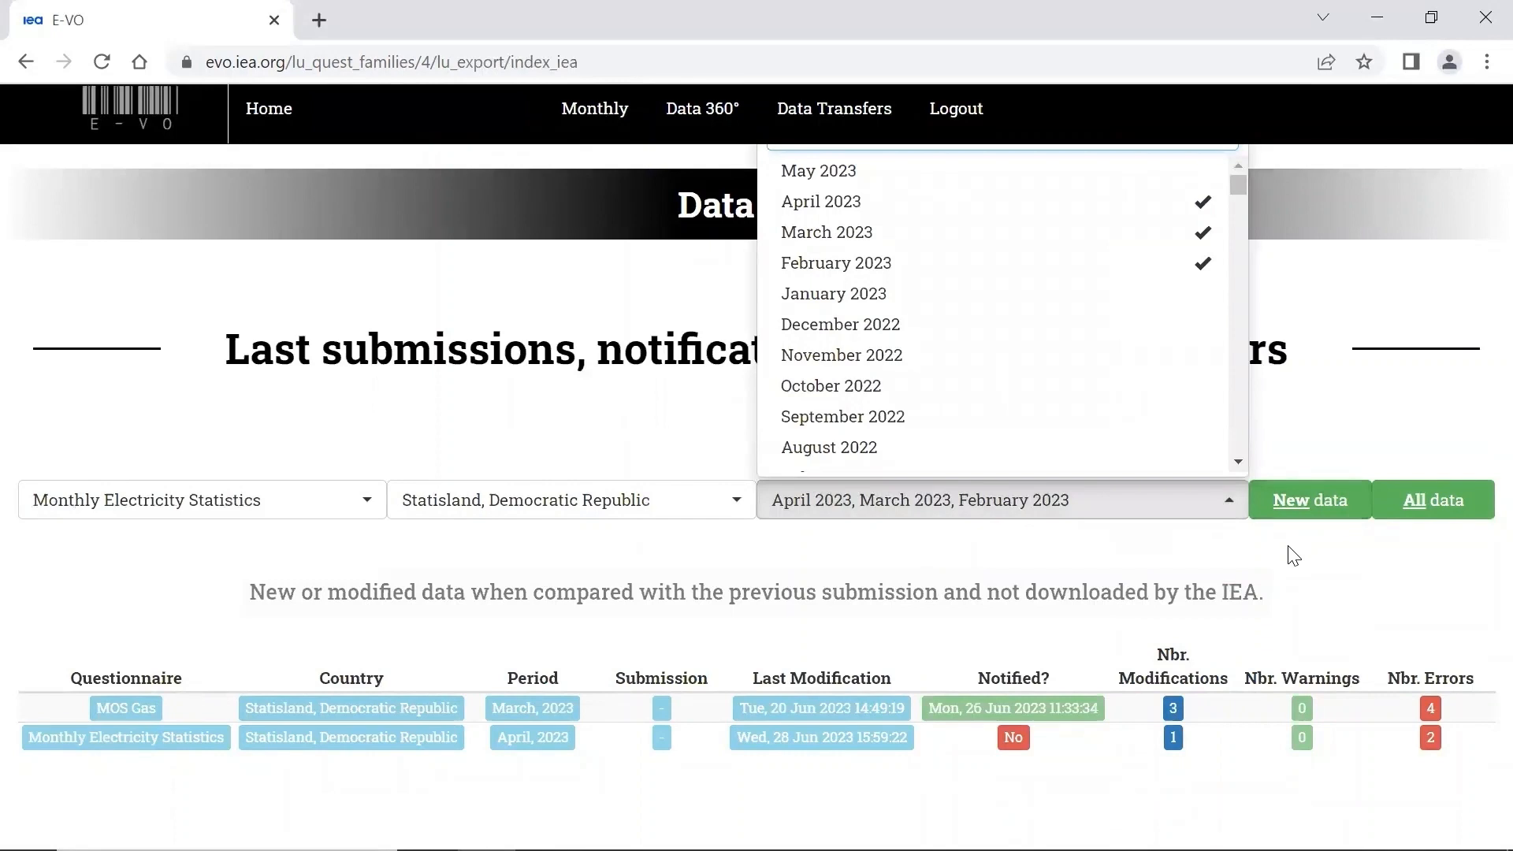
pyautogui.click(1297, 549)
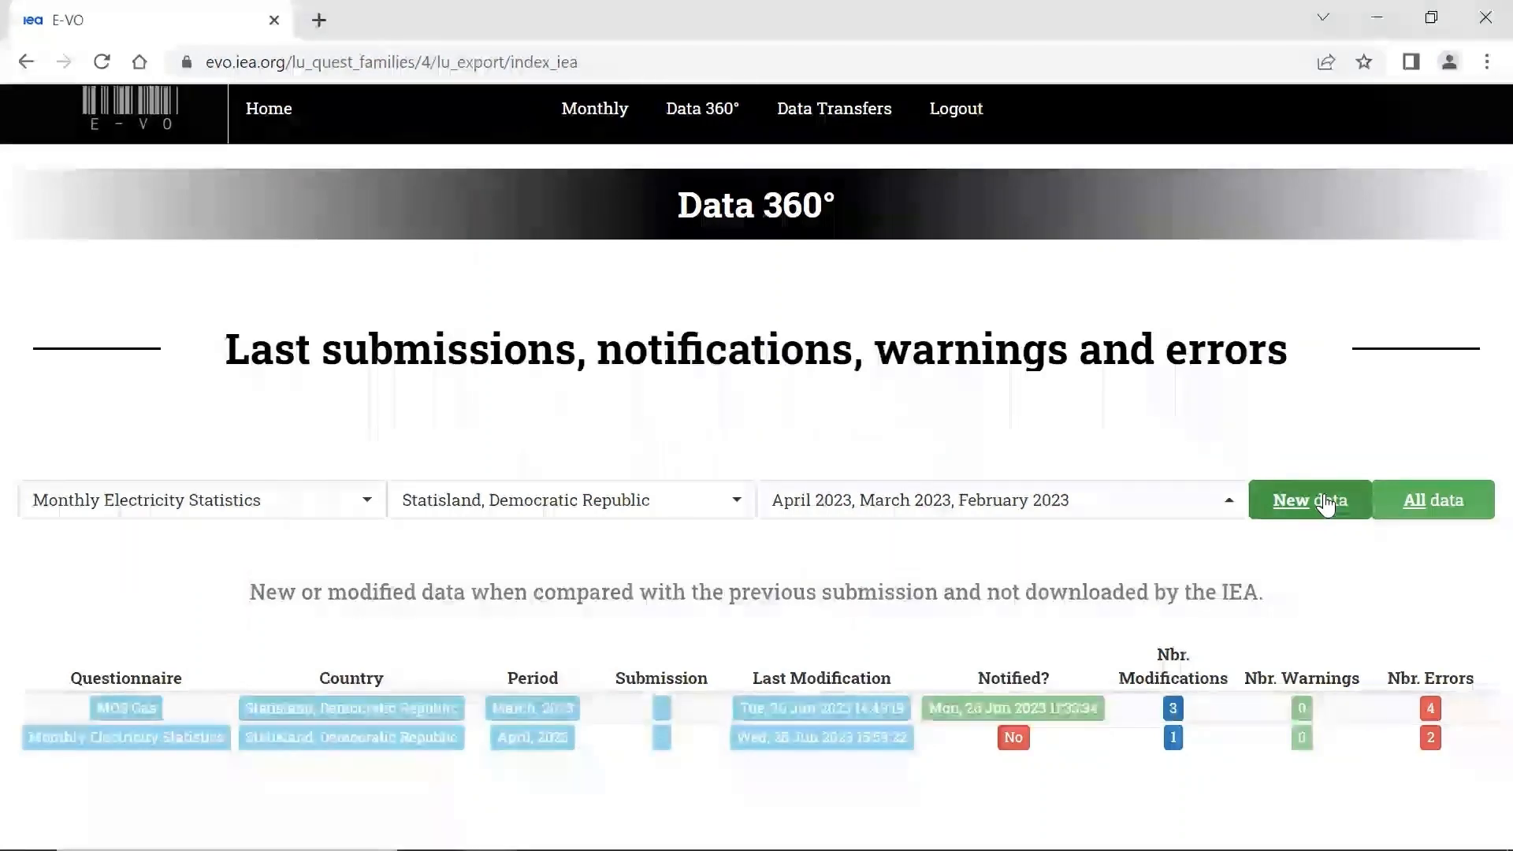
pyautogui.click(1393, 498)
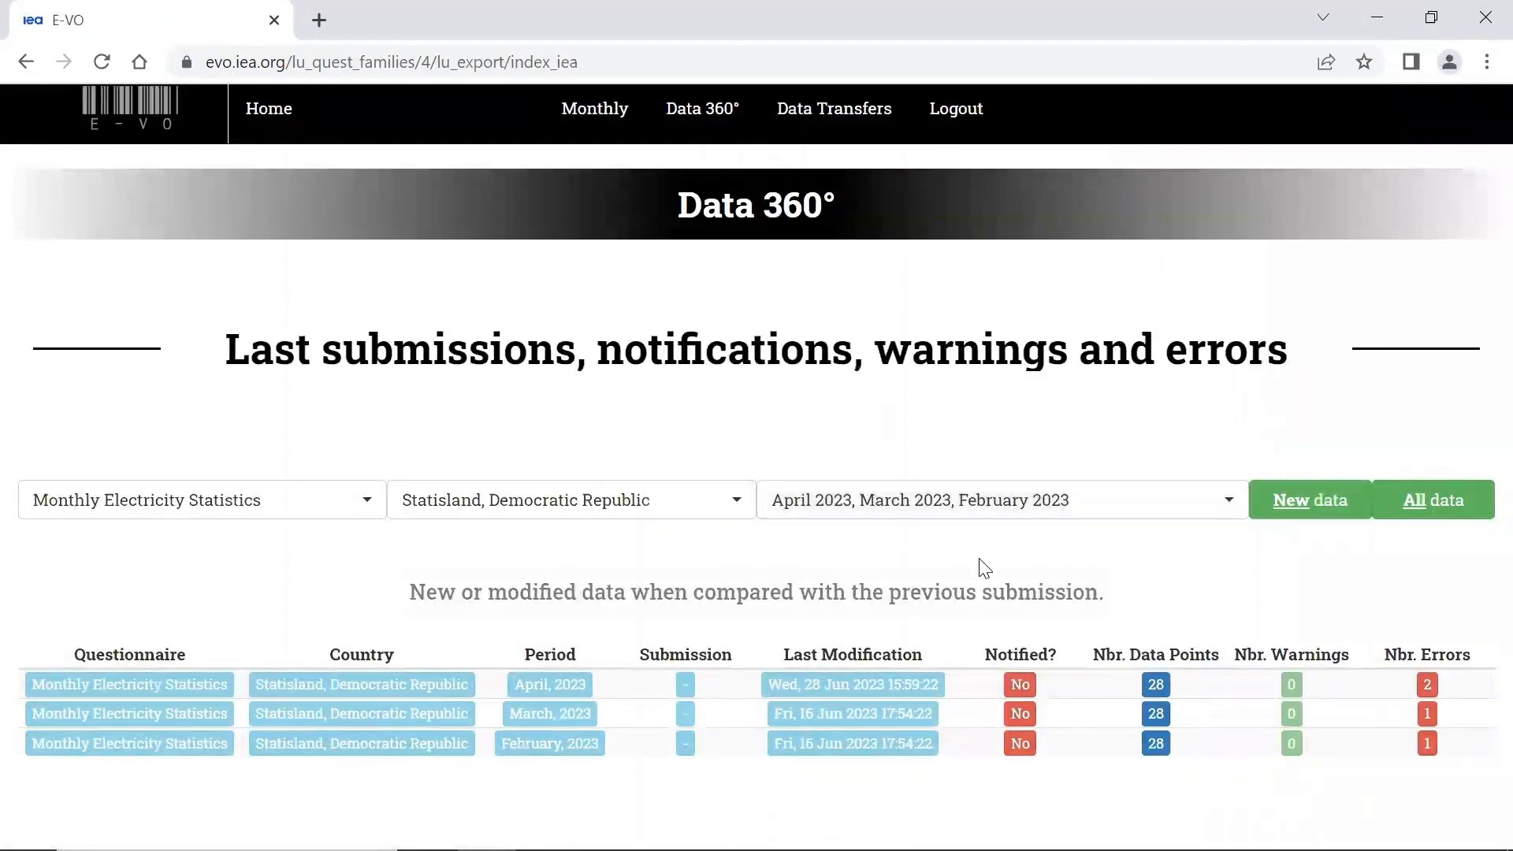
# - Limit the period filter to April 2023, deselecting March and February 2023, and list only the new data
pyautogui.click(1114, 510)
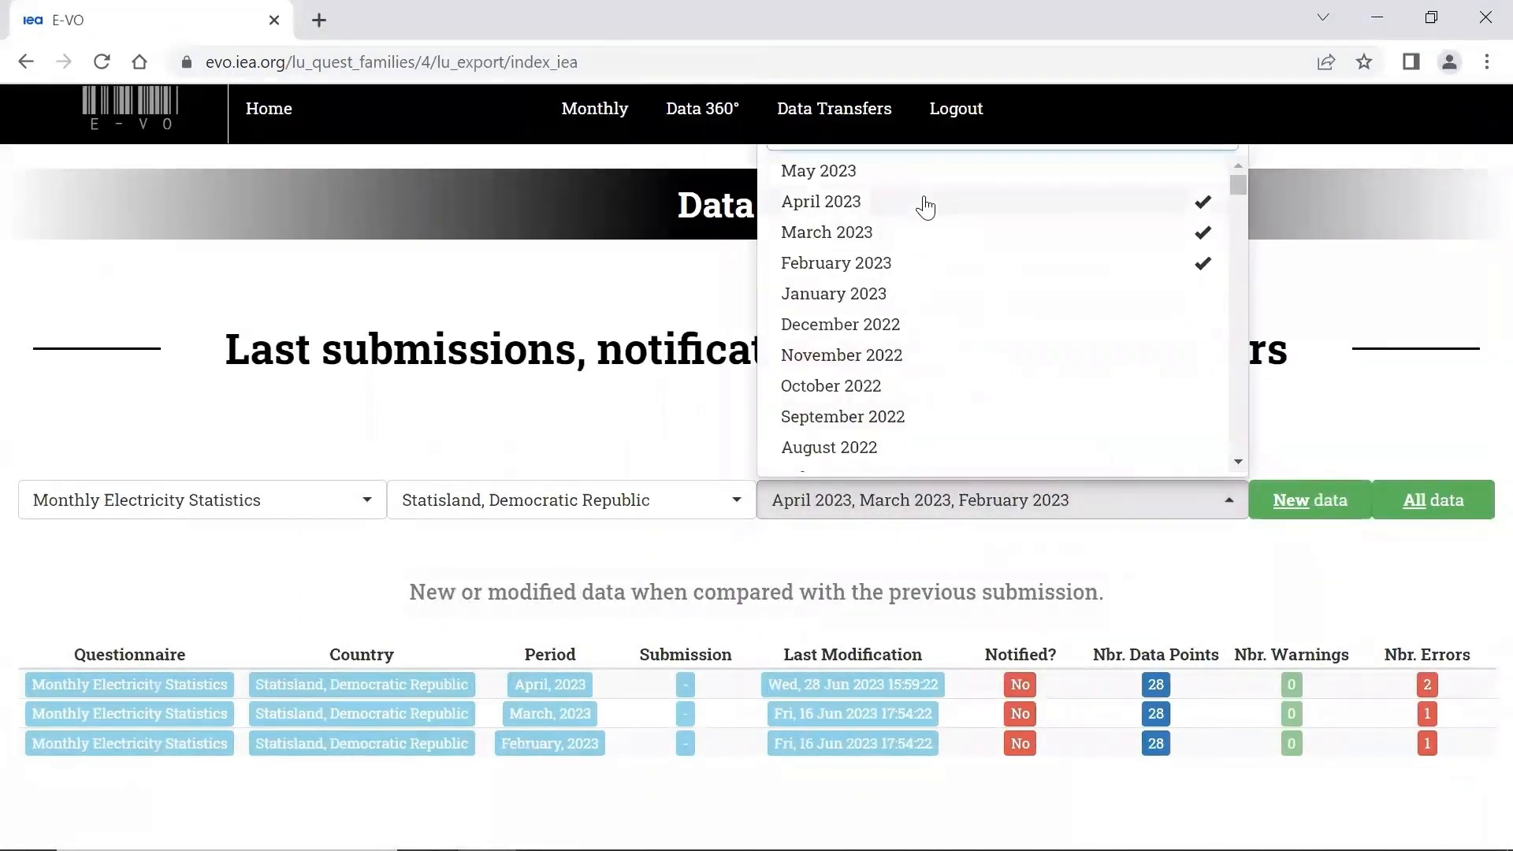
pyautogui.click(966, 233)
pyautogui.click(1014, 268)
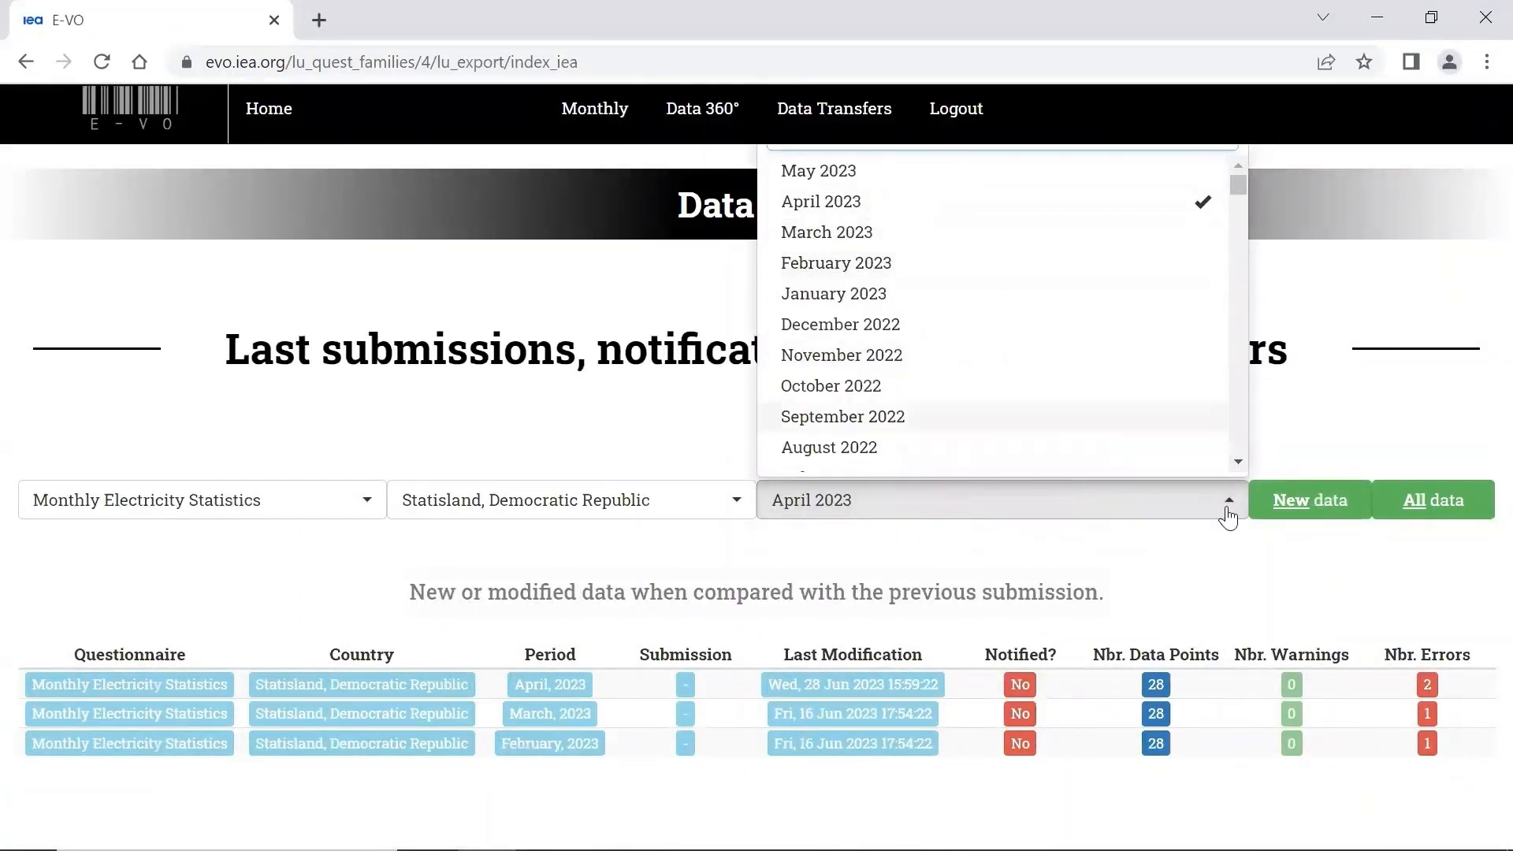
pyautogui.click(1311, 501)
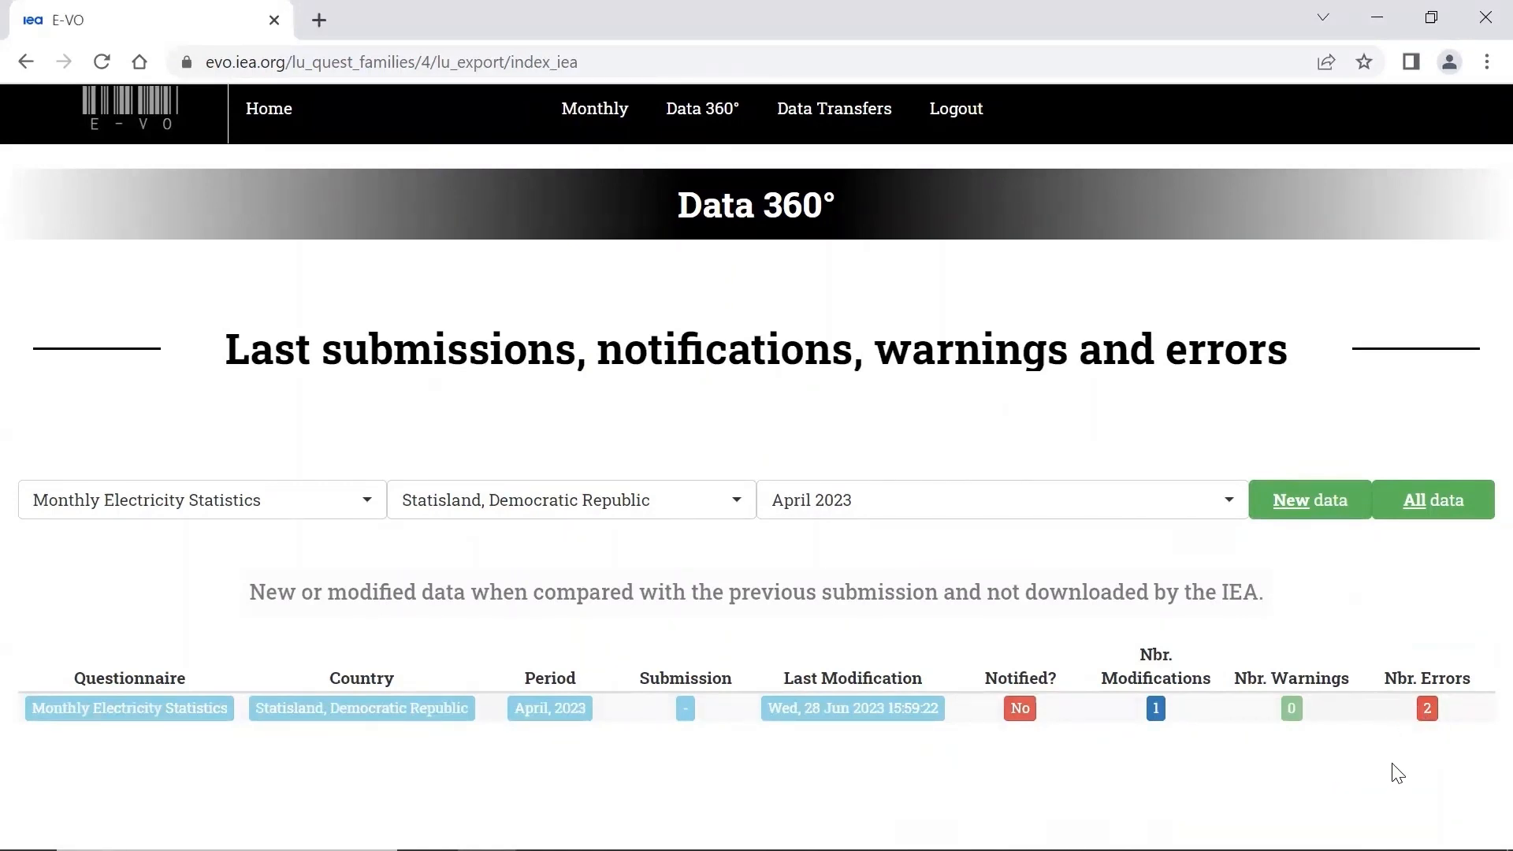
# - Open the data errors for the April 2023 submission, read the check rules and show the electricity production check's details
pyautogui.click(1427, 711)
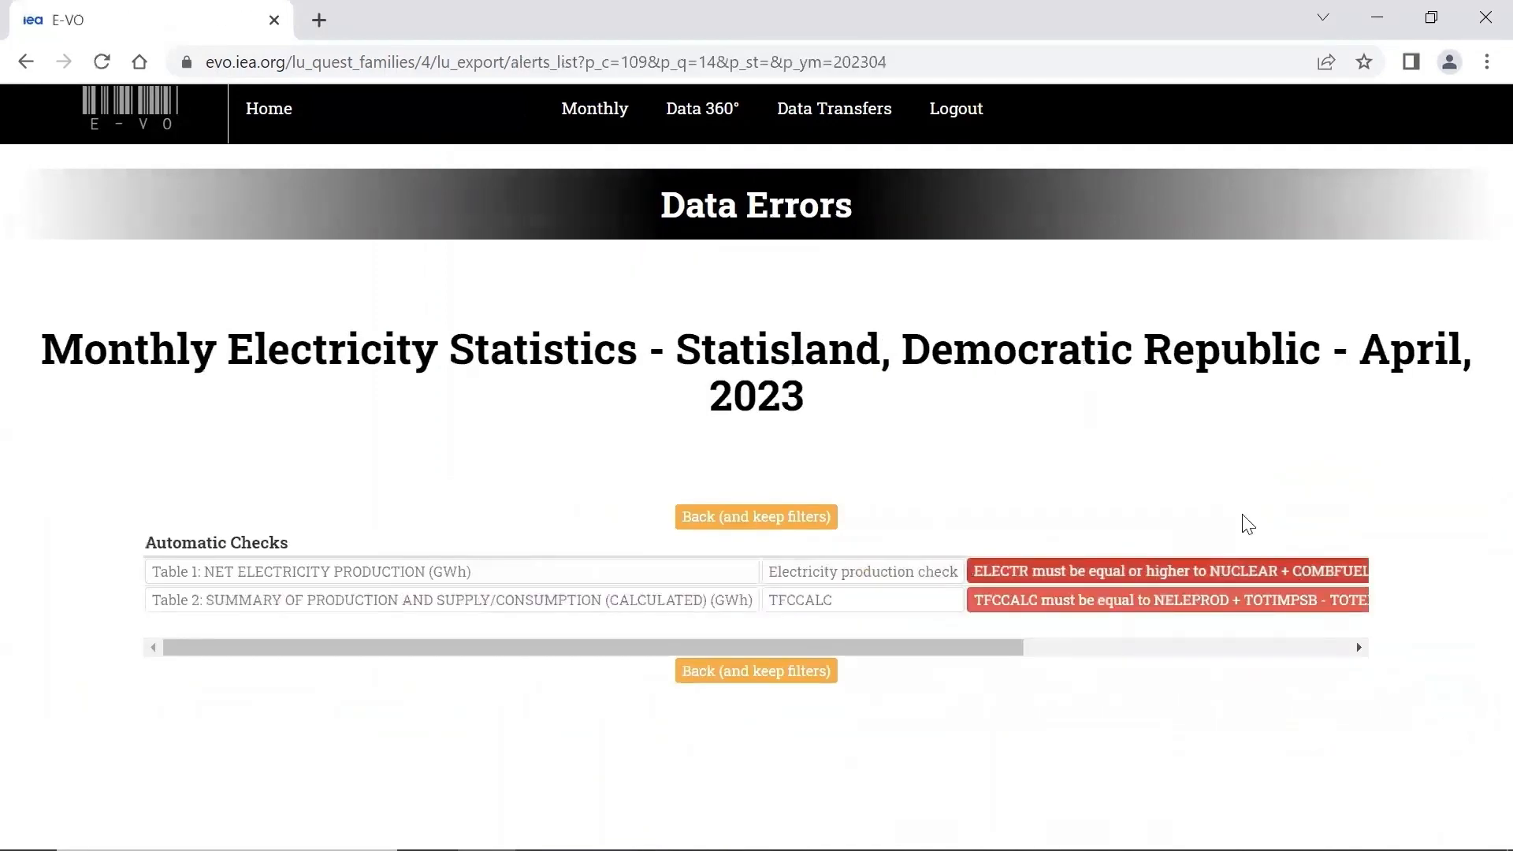
pyautogui.moveTo(896, 640); pyautogui.dragTo(1142, 669)
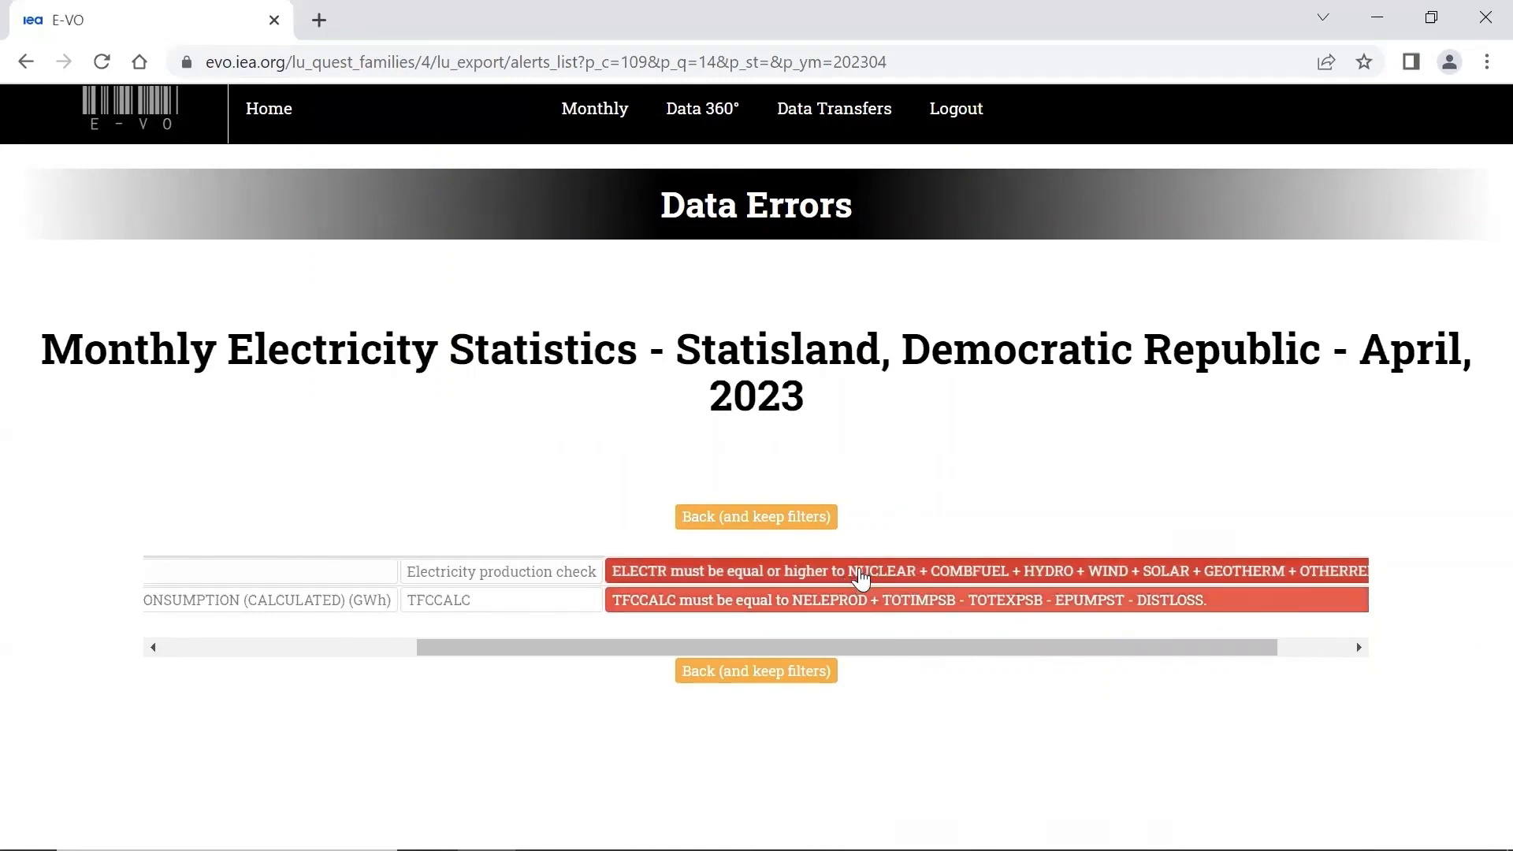
pyautogui.moveTo(635, 643); pyautogui.dragTo(654, 654)
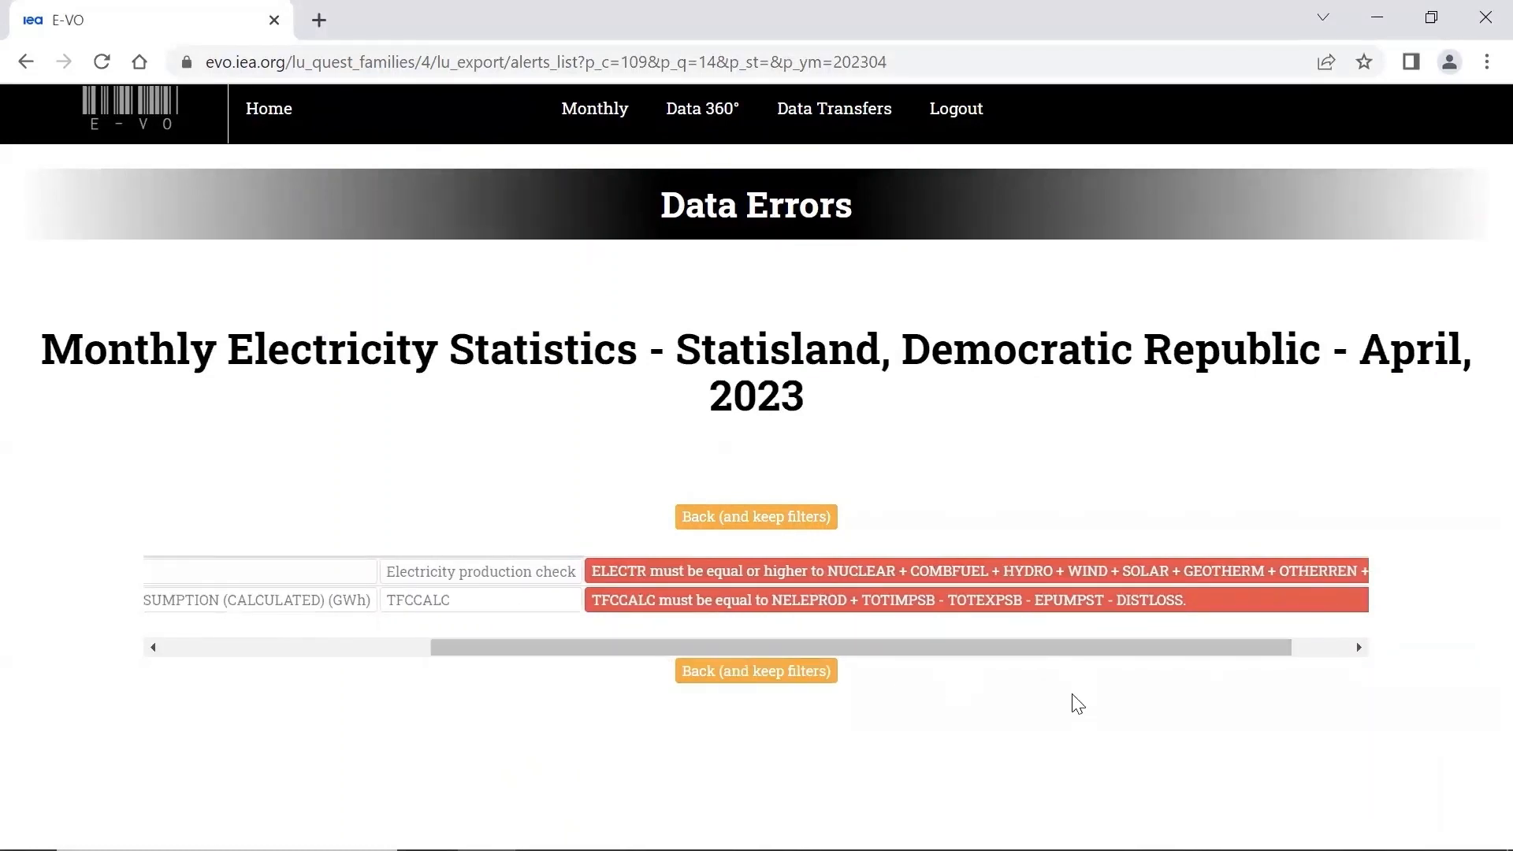
pyautogui.click(976, 584)
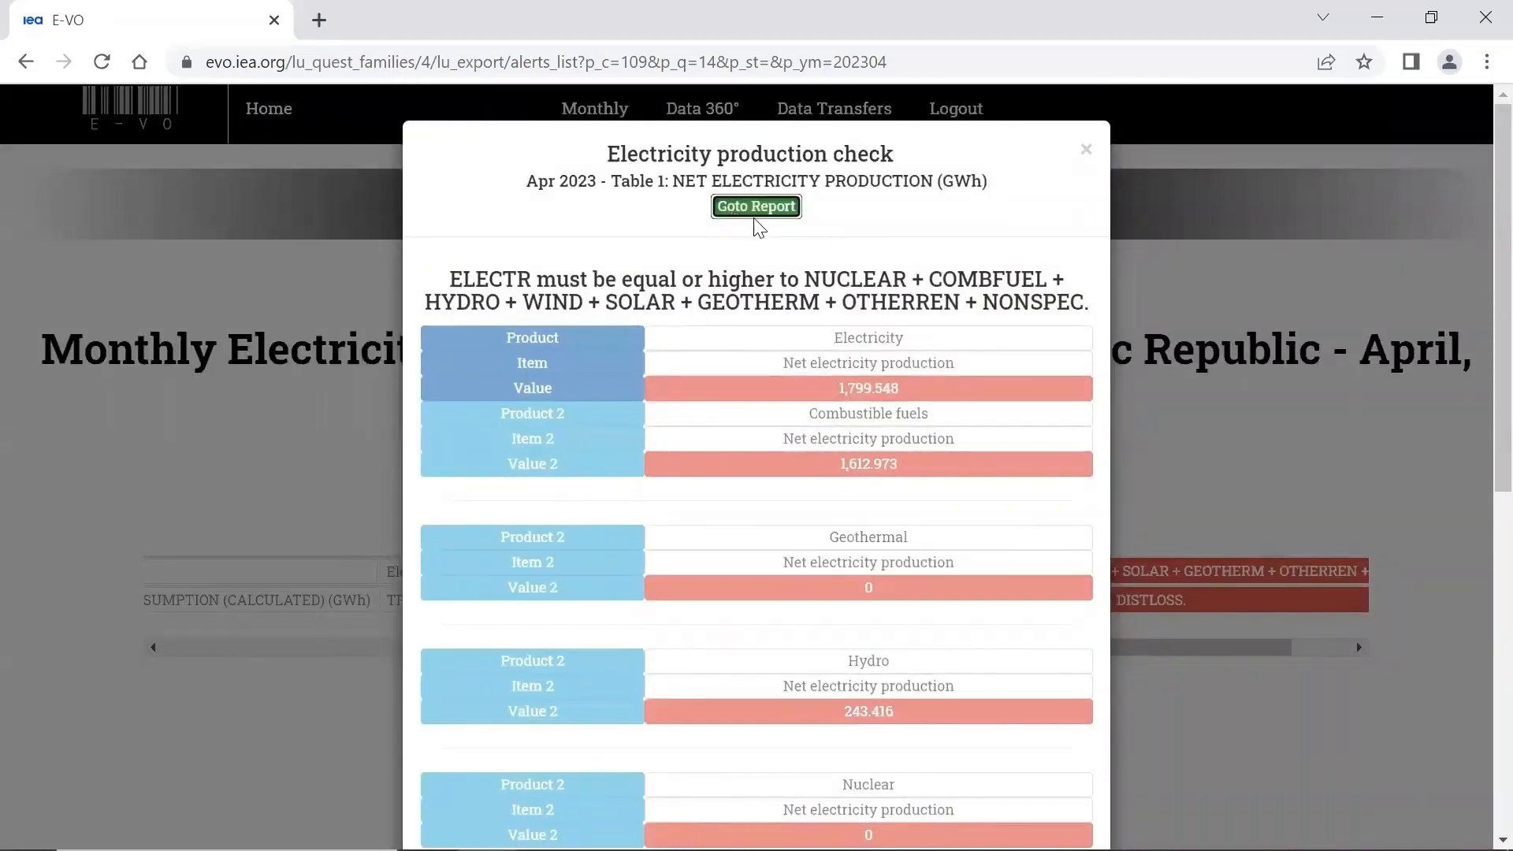
# - Go from the electricity production check to its Table 1 net electricity production report and look at the 2023 monthly values
pyautogui.click(746, 213)
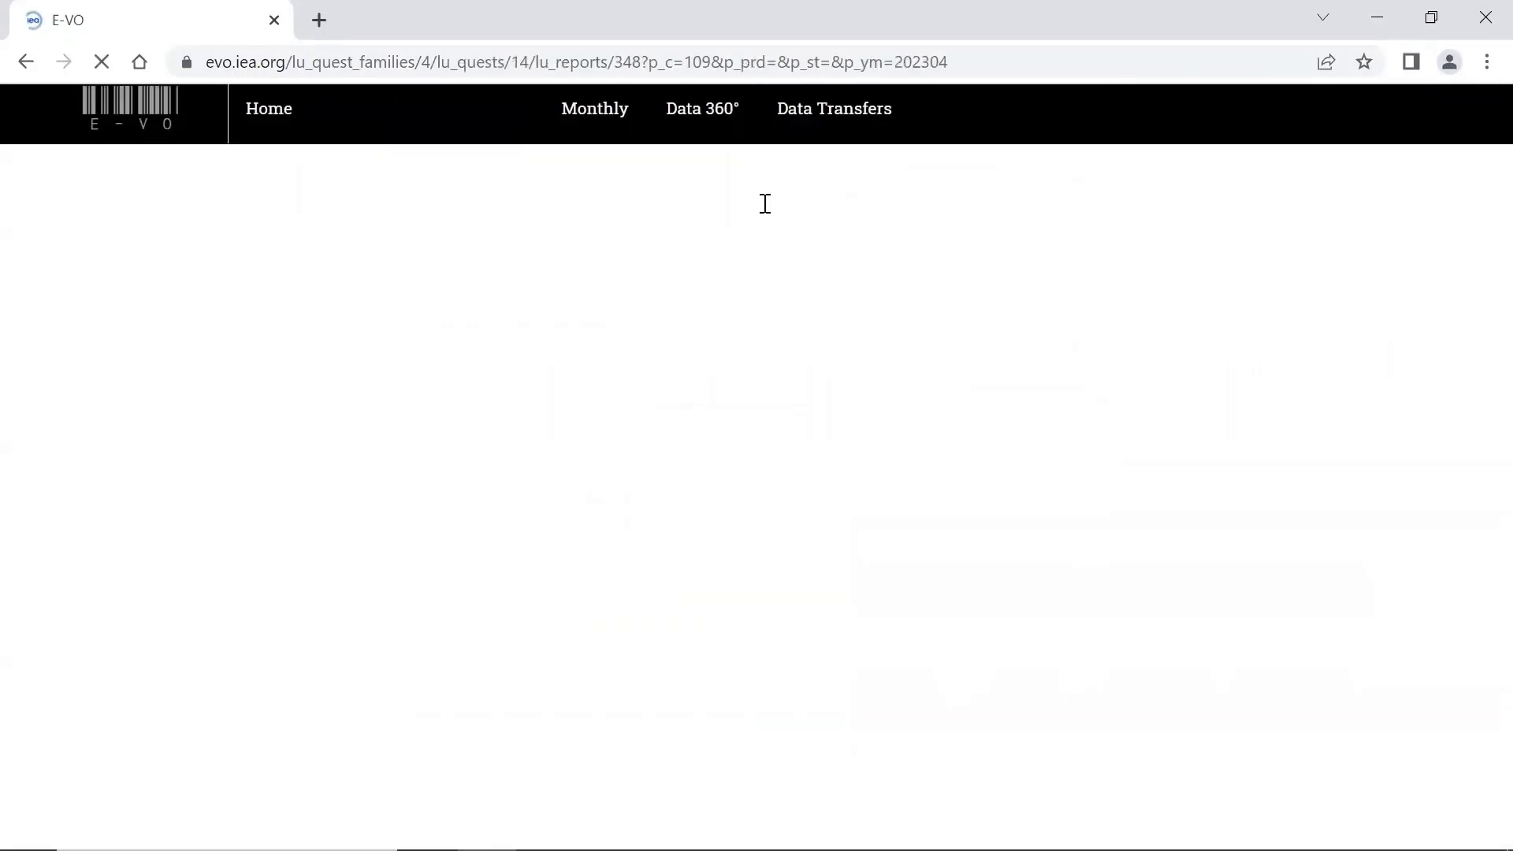
pyautogui.scroll(-3, 723, 464)
pyautogui.scroll(-3, 725, 467)
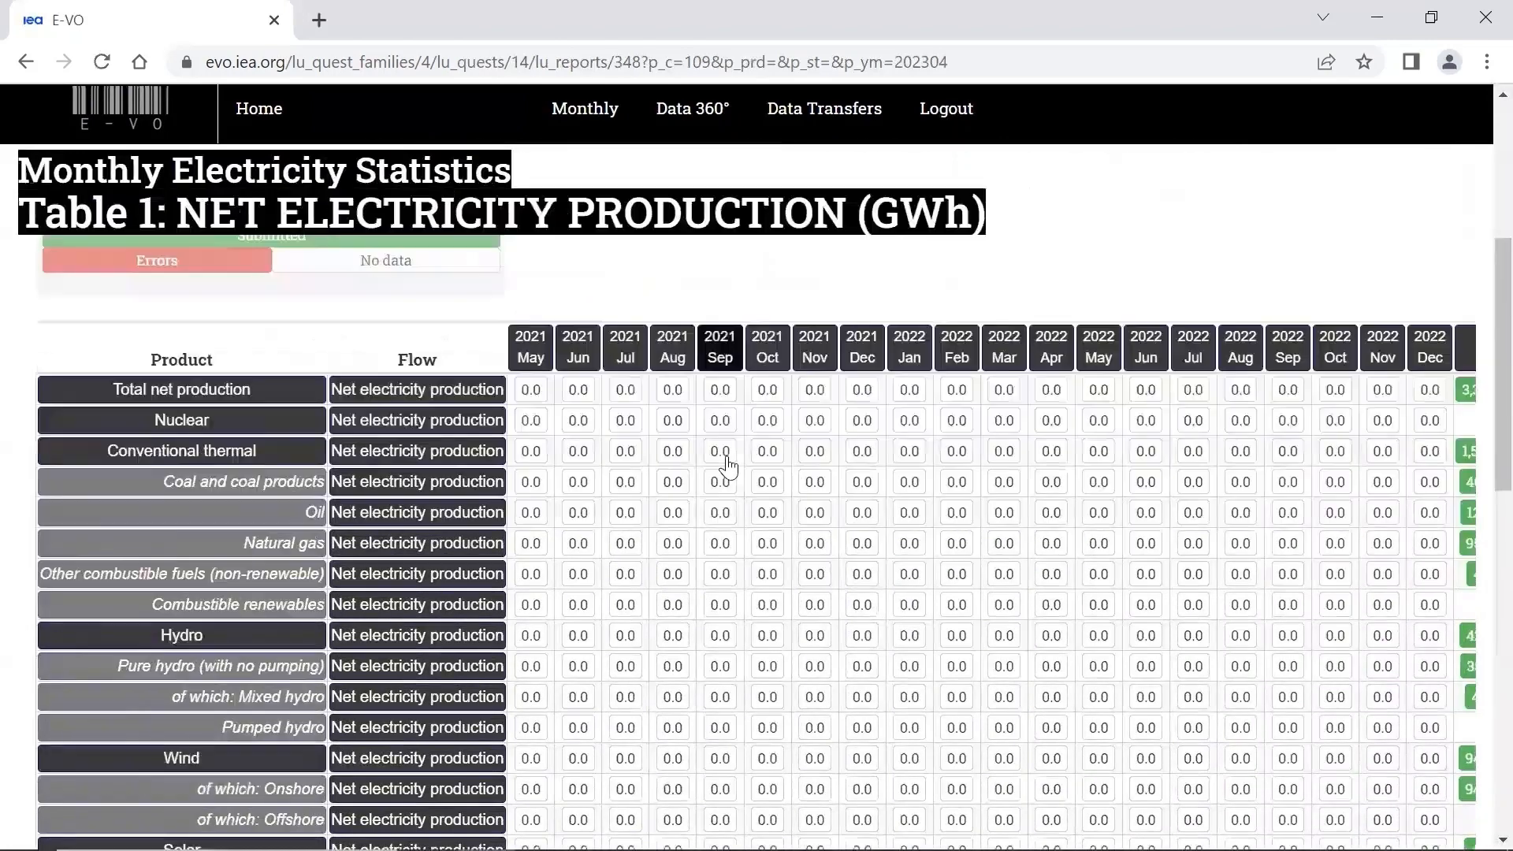
pyautogui.hscroll(2, 965, 280)
pyautogui.hscroll(2, 965, 280)
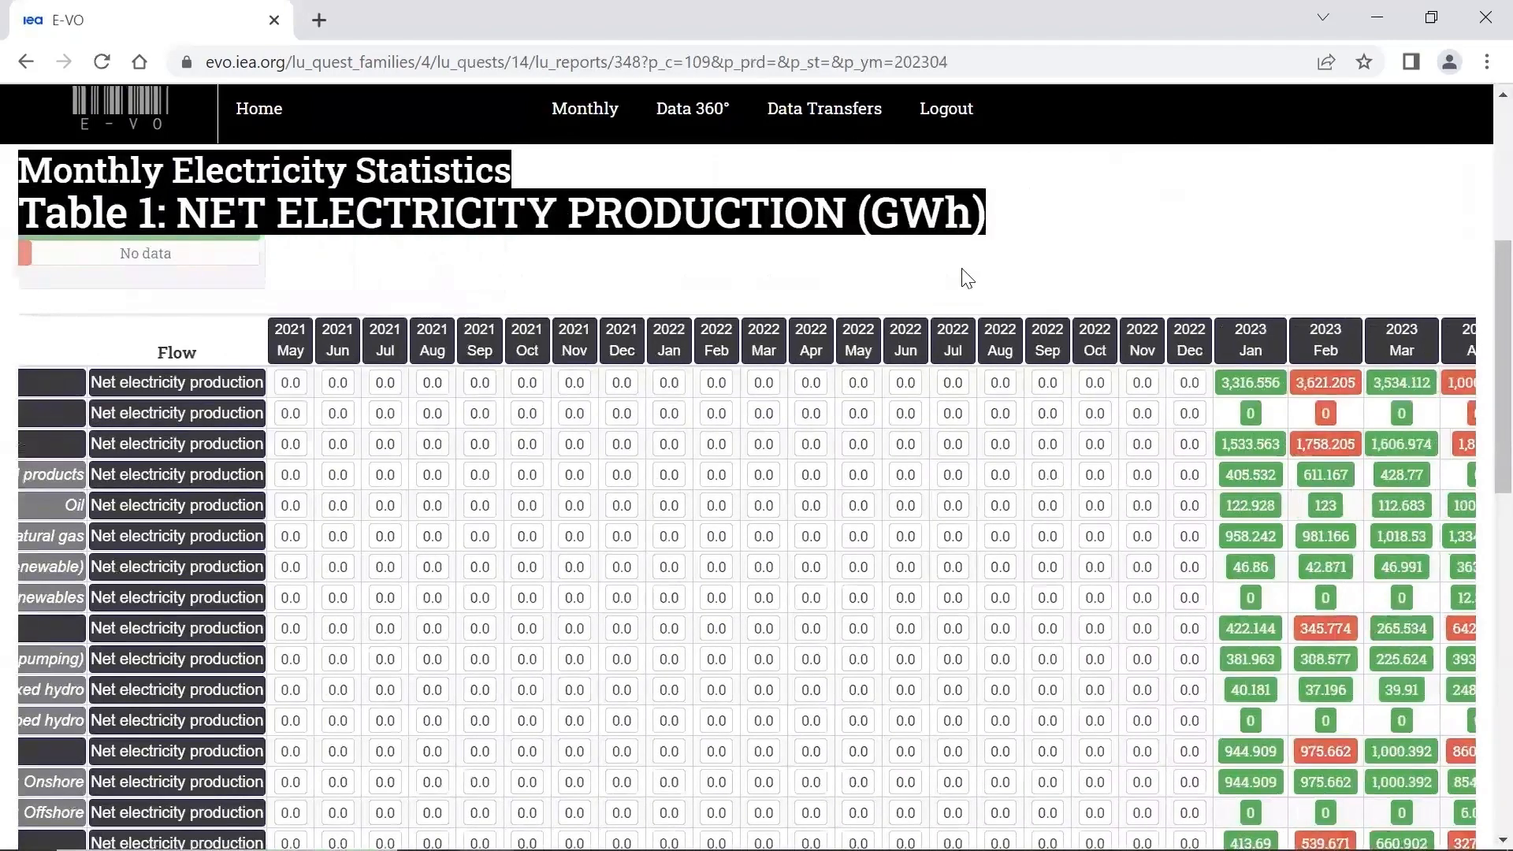
# - Examine the January to April 2023 net electricity production values in Table 1 across all products and their error colouring
pyautogui.hscroll(2, 884, 280)
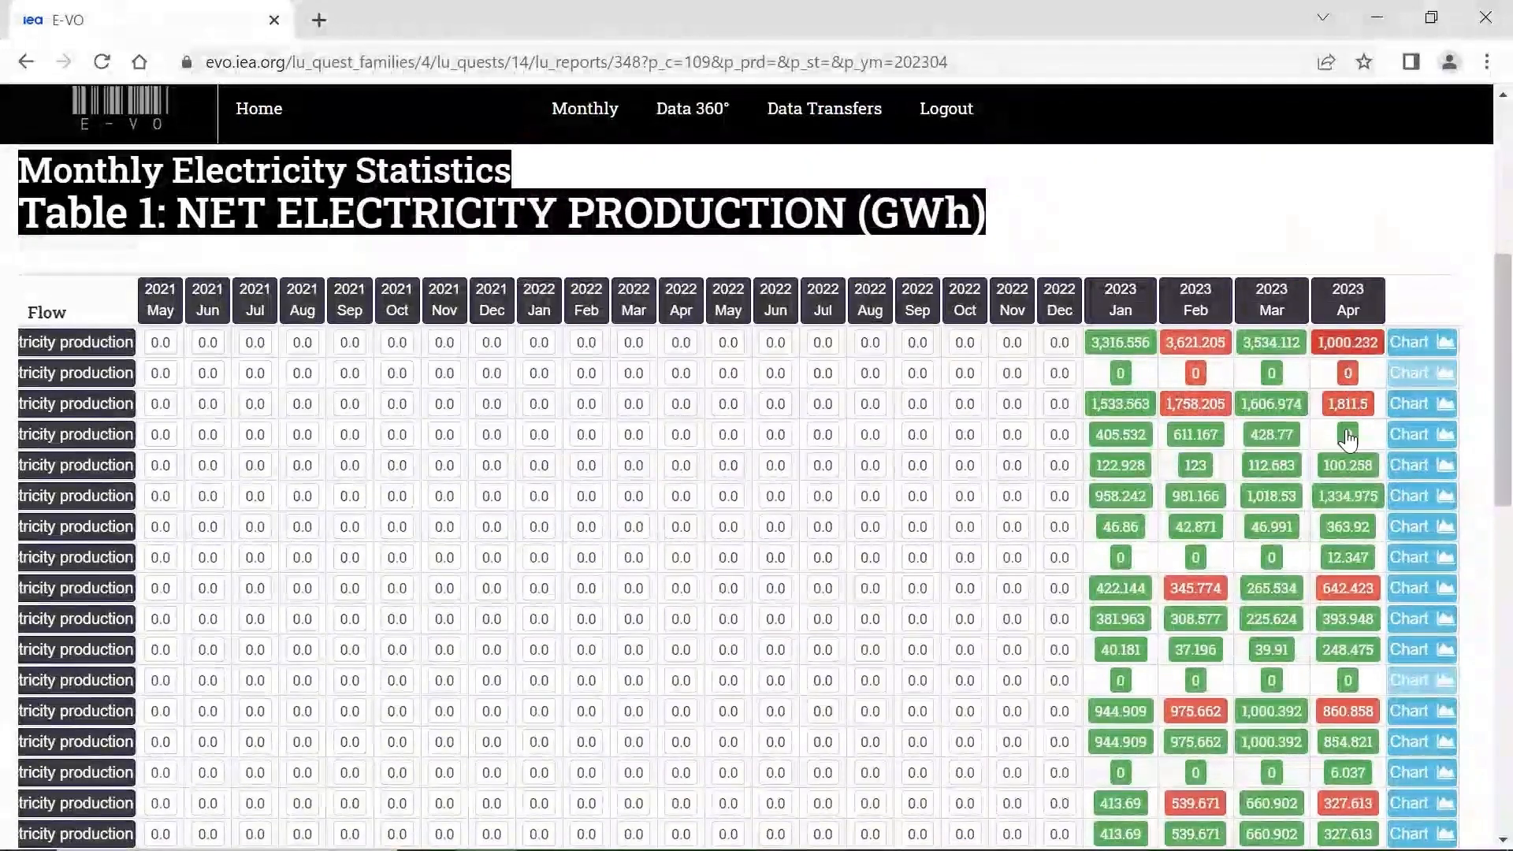
pyautogui.scroll(-1, 1345, 504)
pyautogui.hscroll(-5, 1103, 544)
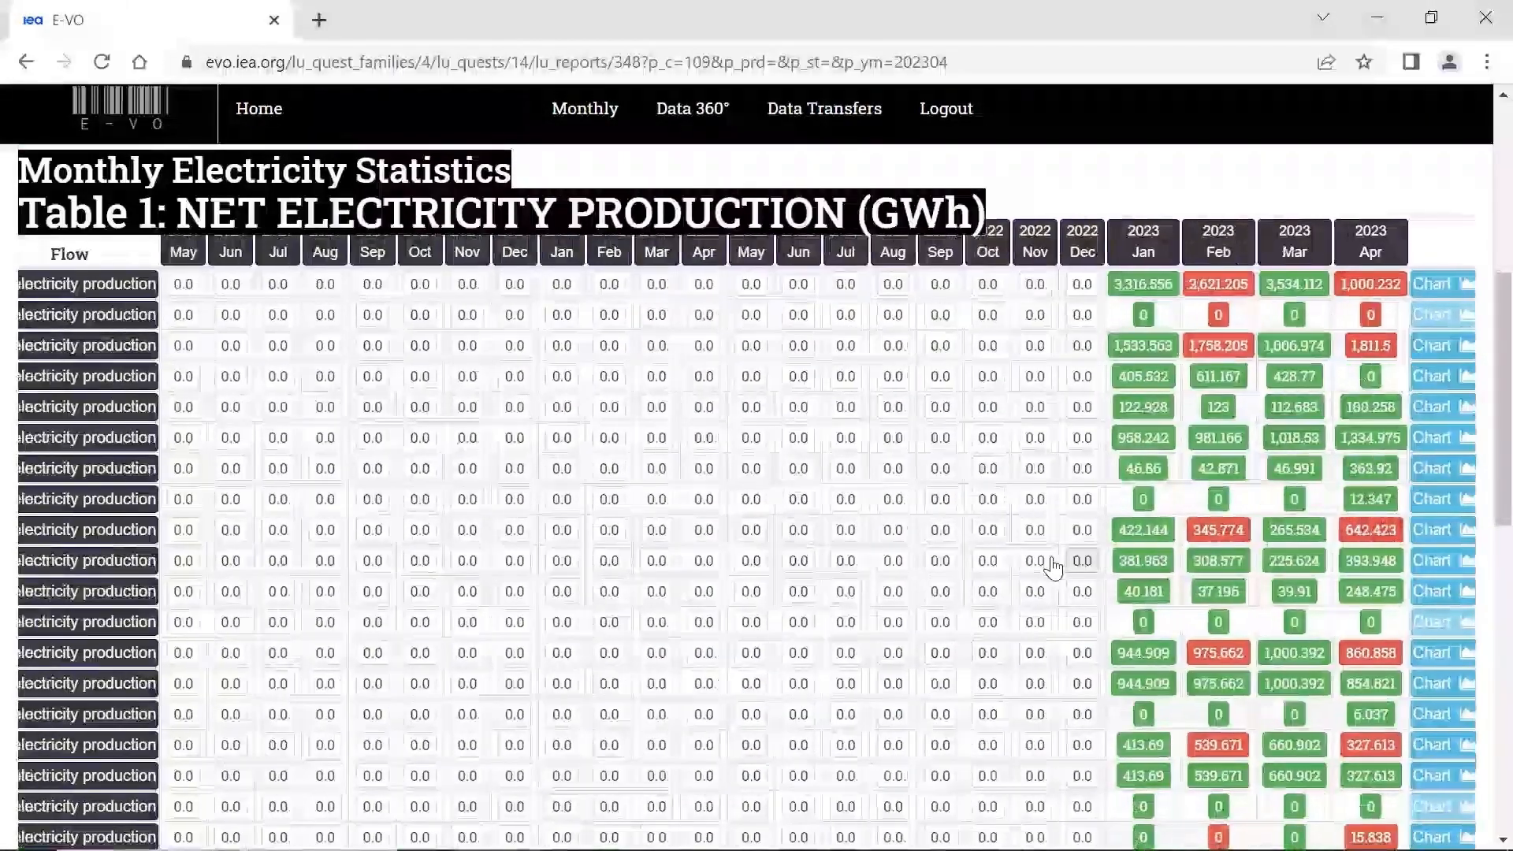
pyautogui.scroll(-1, 625, 534)
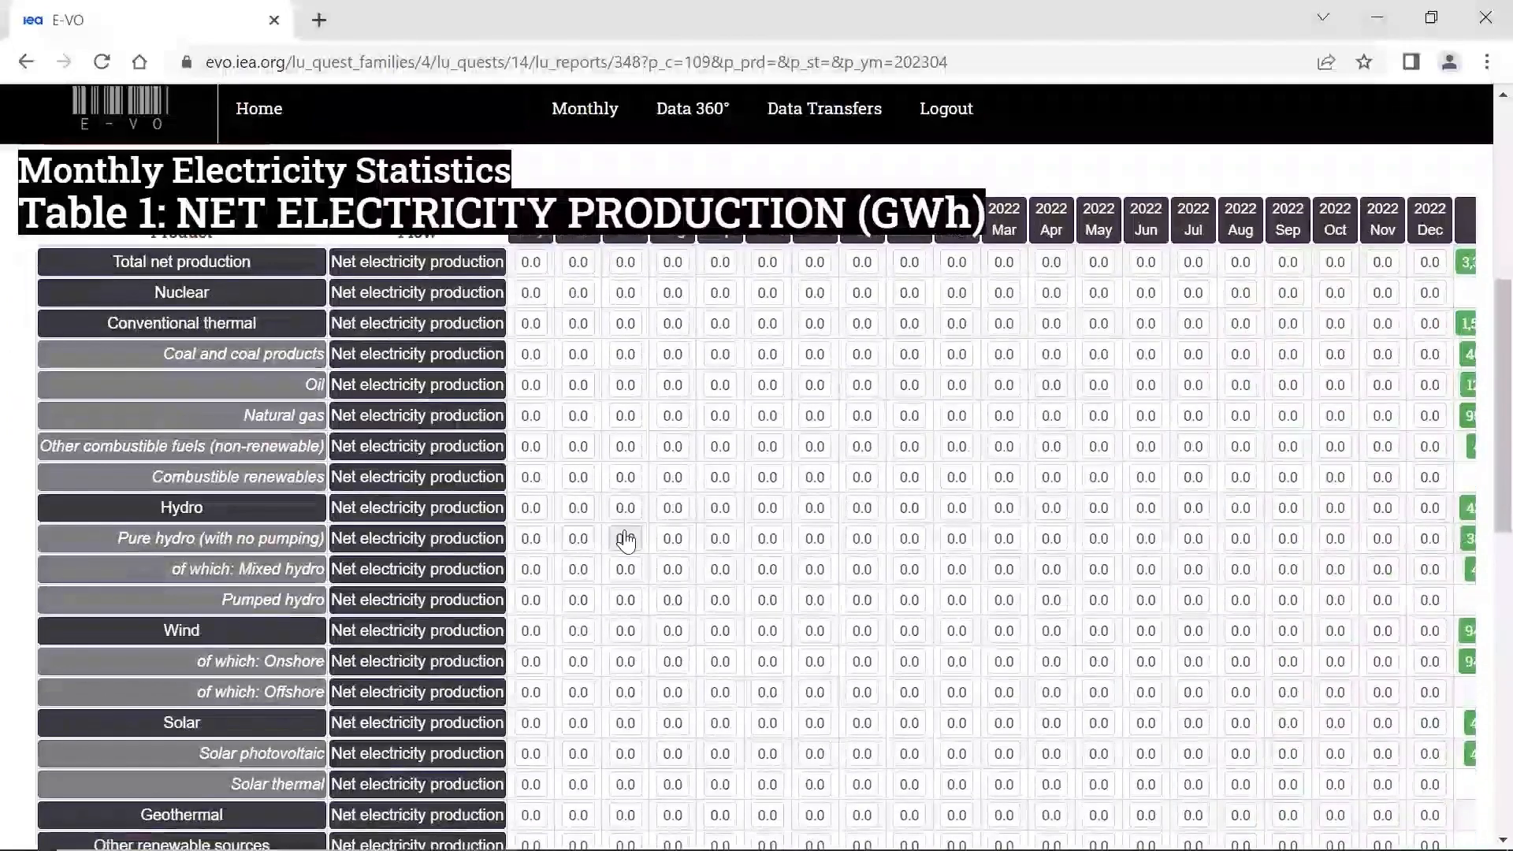
pyautogui.hscroll(4, 627, 542)
pyautogui.hscroll(2, 625, 541)
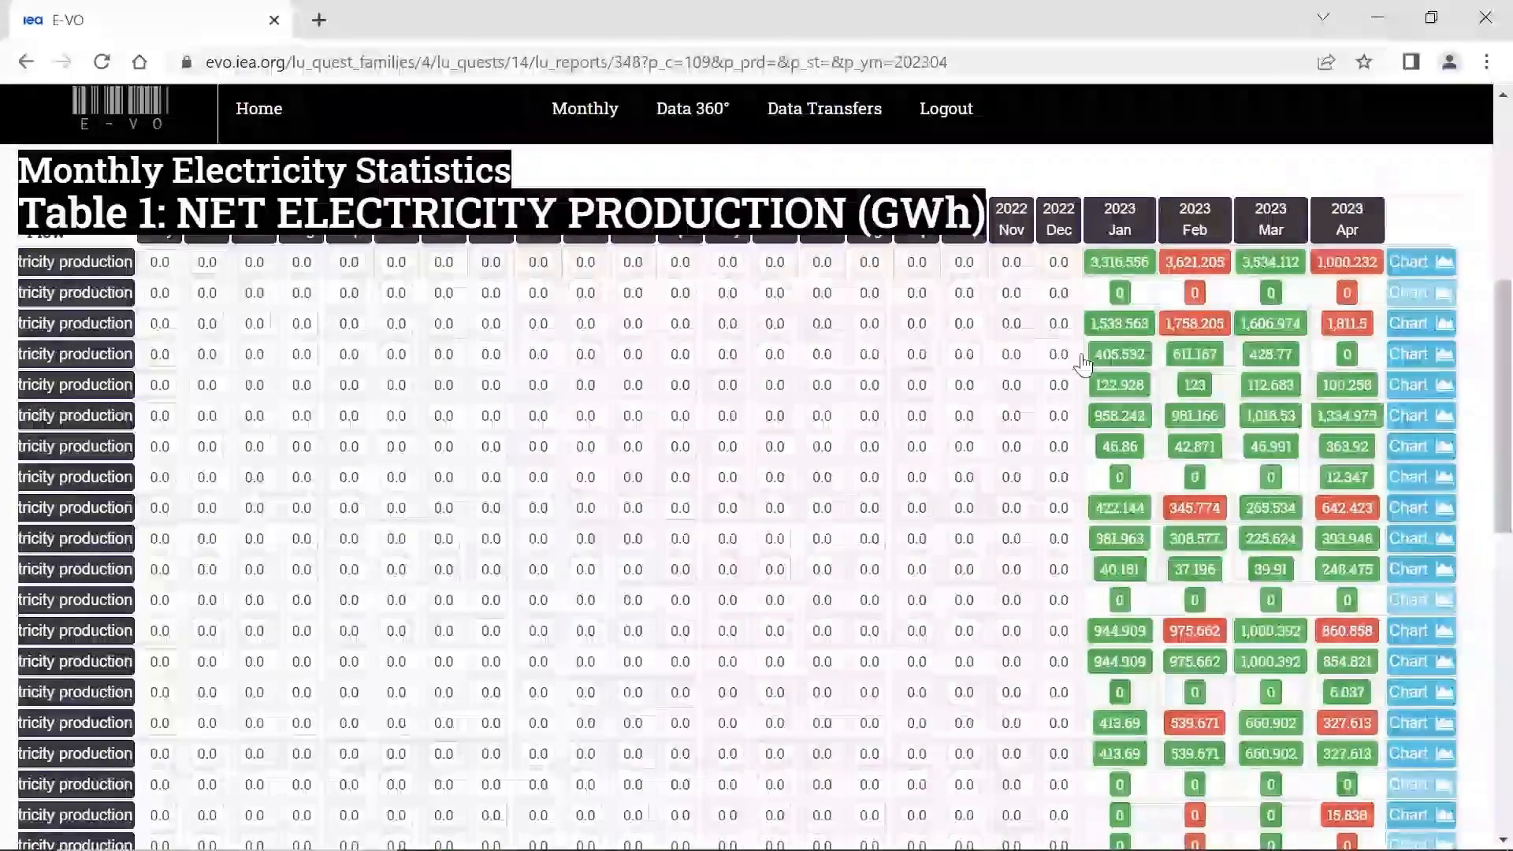
pyautogui.scroll(1, 1313, 415)
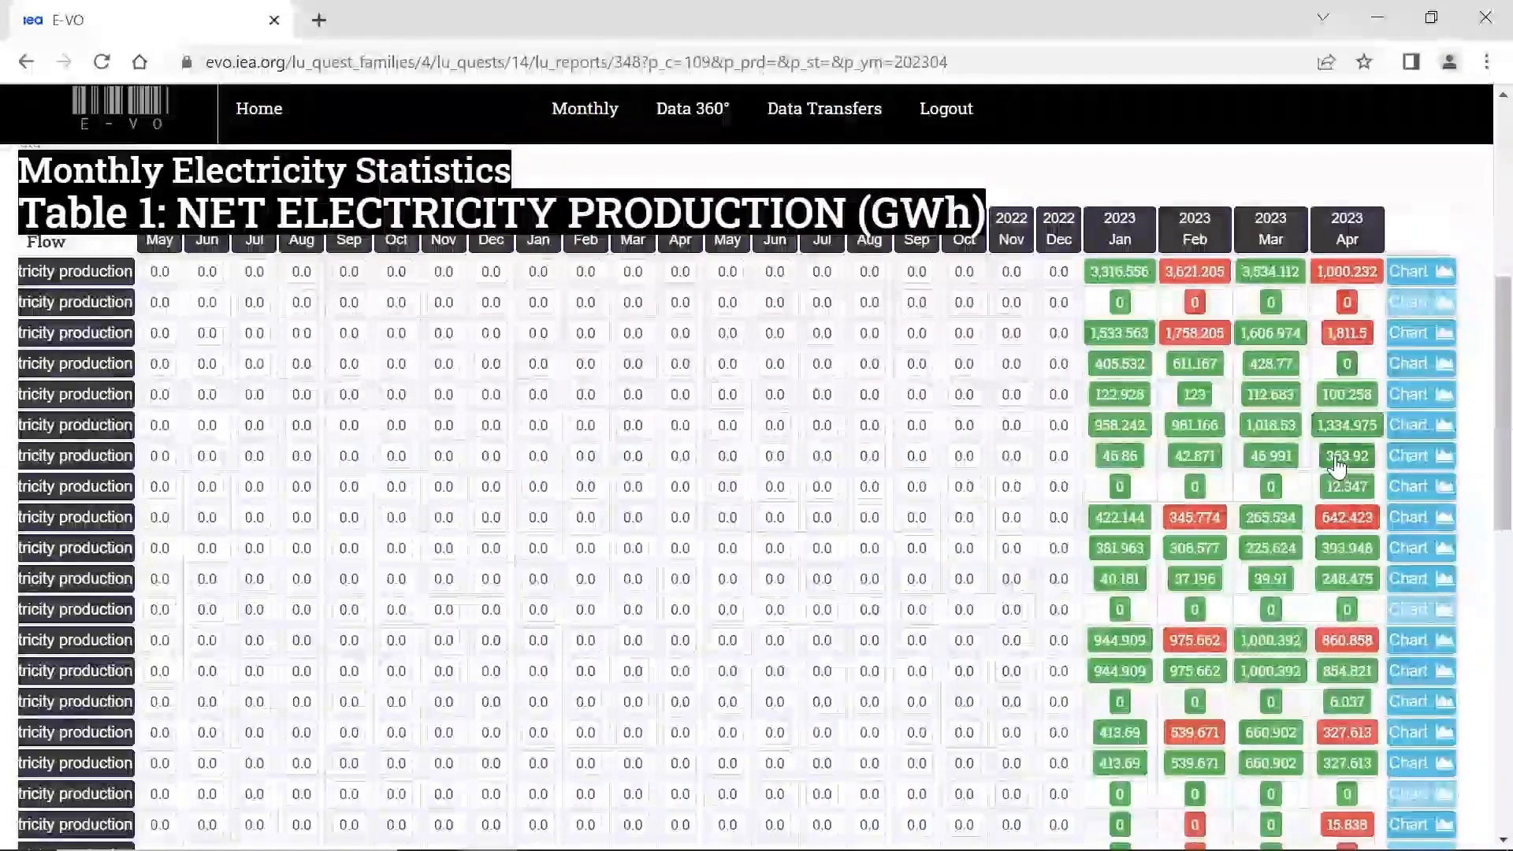
pyautogui.hscroll(-5, 1331, 488)
pyautogui.hscroll(5, 1318, 461)
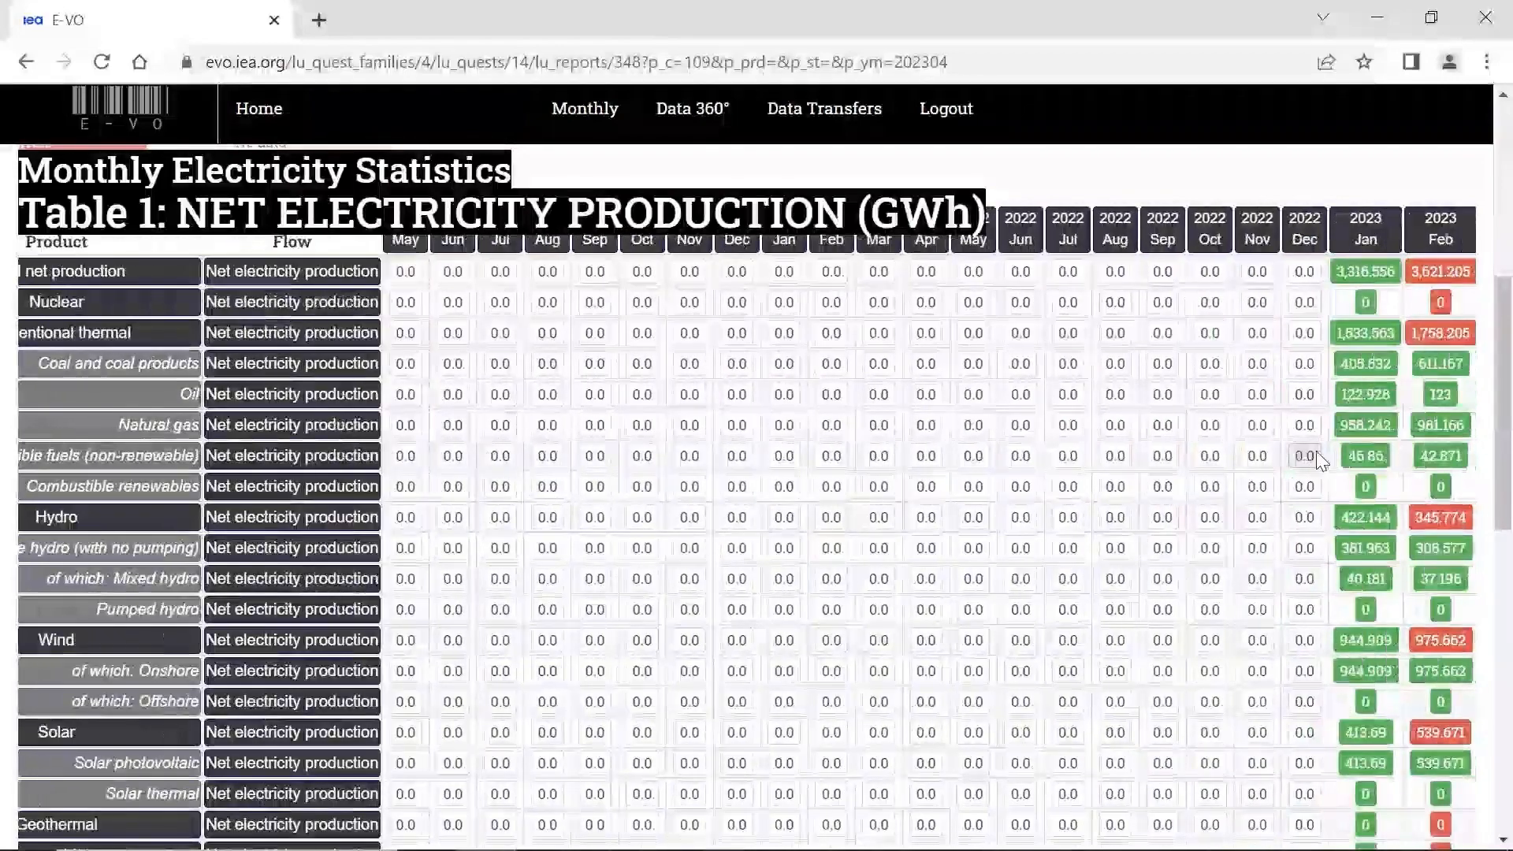
pyautogui.scroll(-1, 1354, 615)
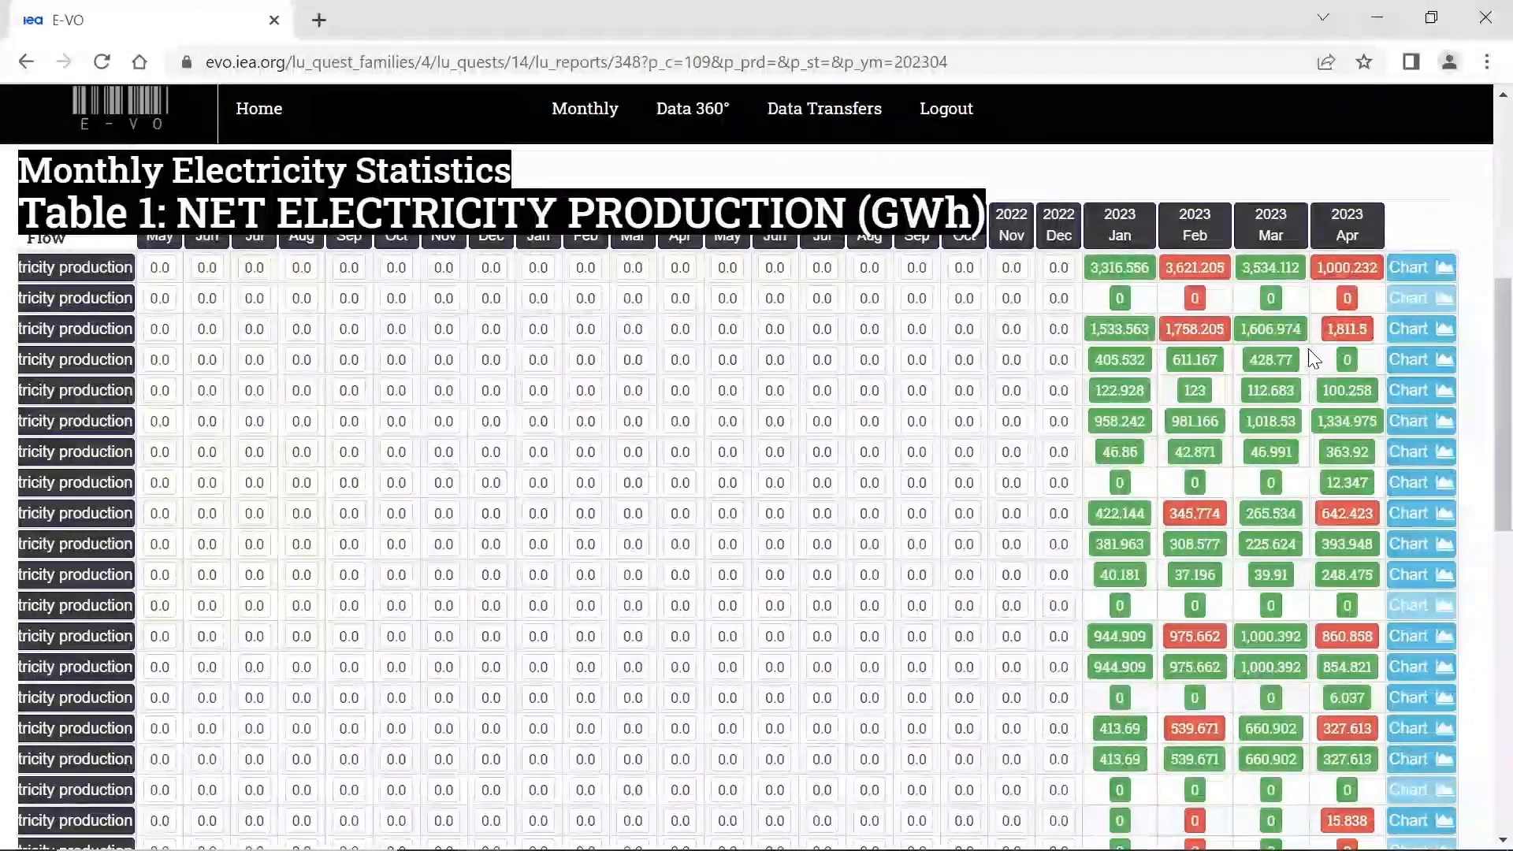
# - Open the April 2023 total net production data point for editing and set its value to 5000
pyautogui.click(1337, 272)
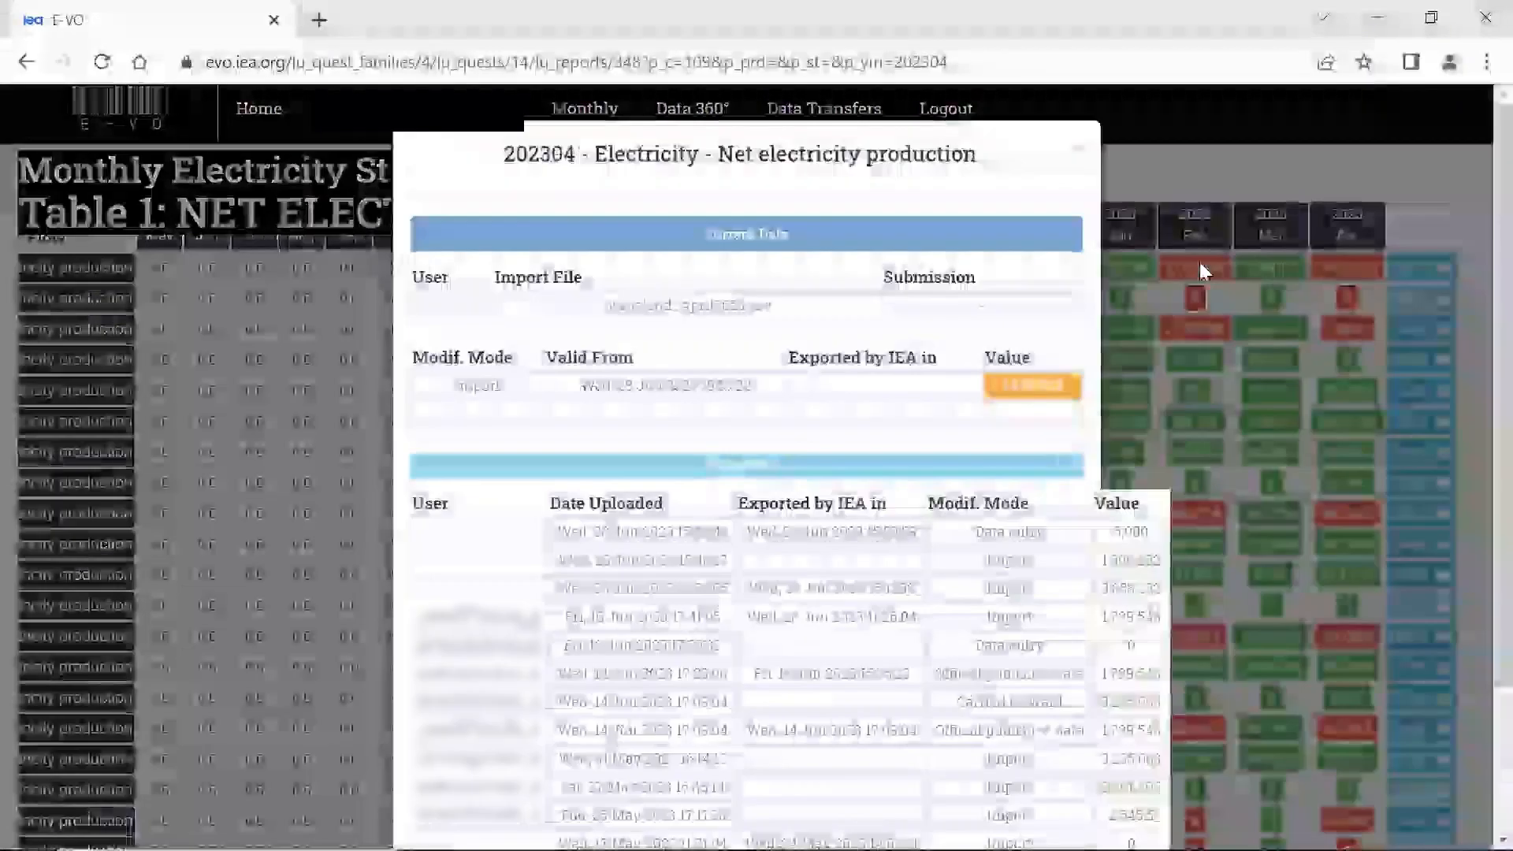
pyautogui.click(1039, 390)
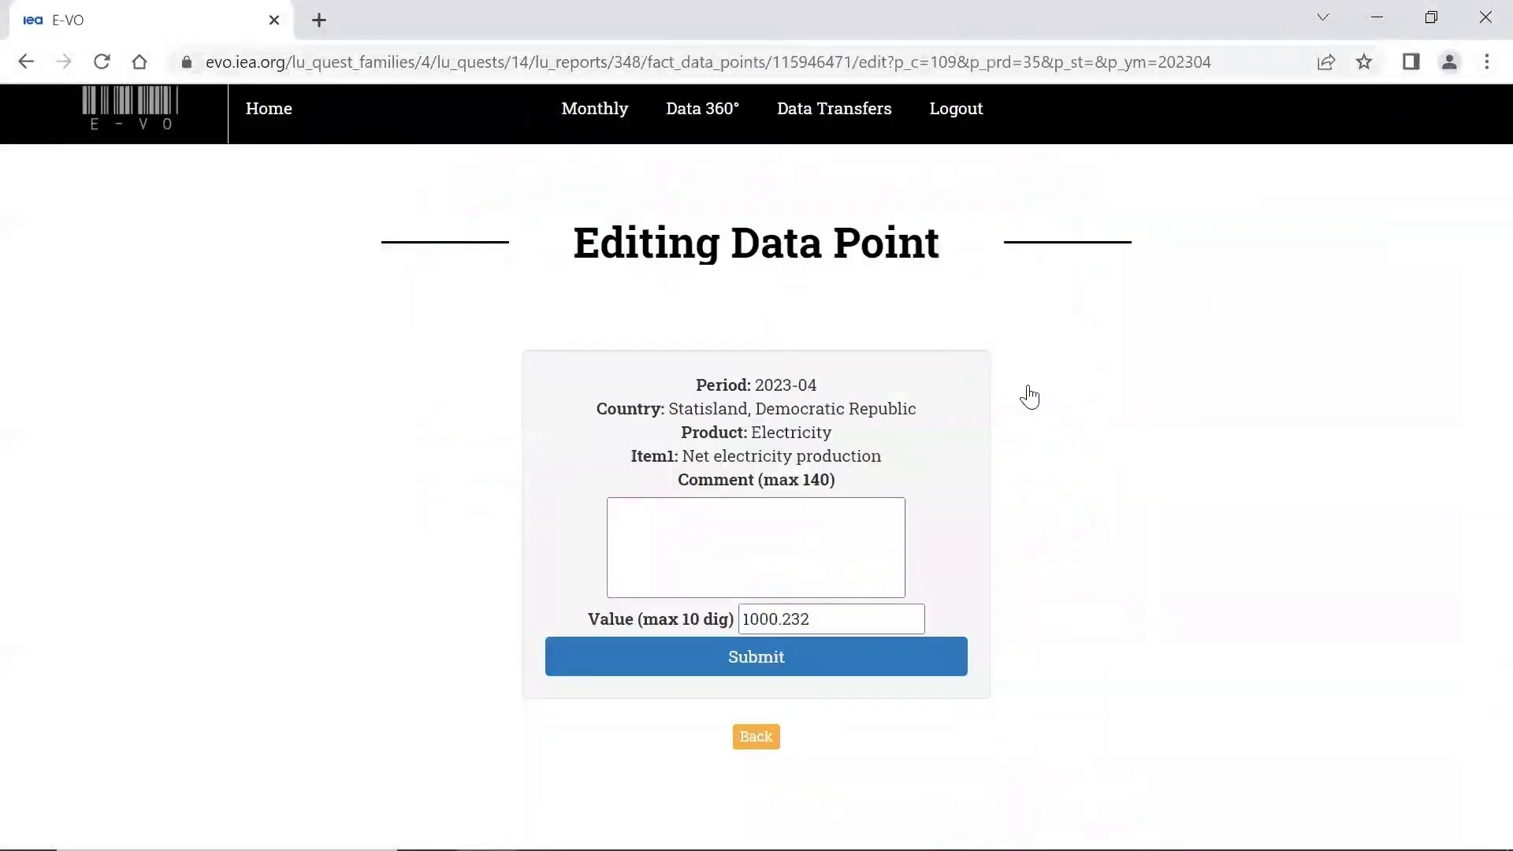
pyautogui.doubleClick(811, 618)
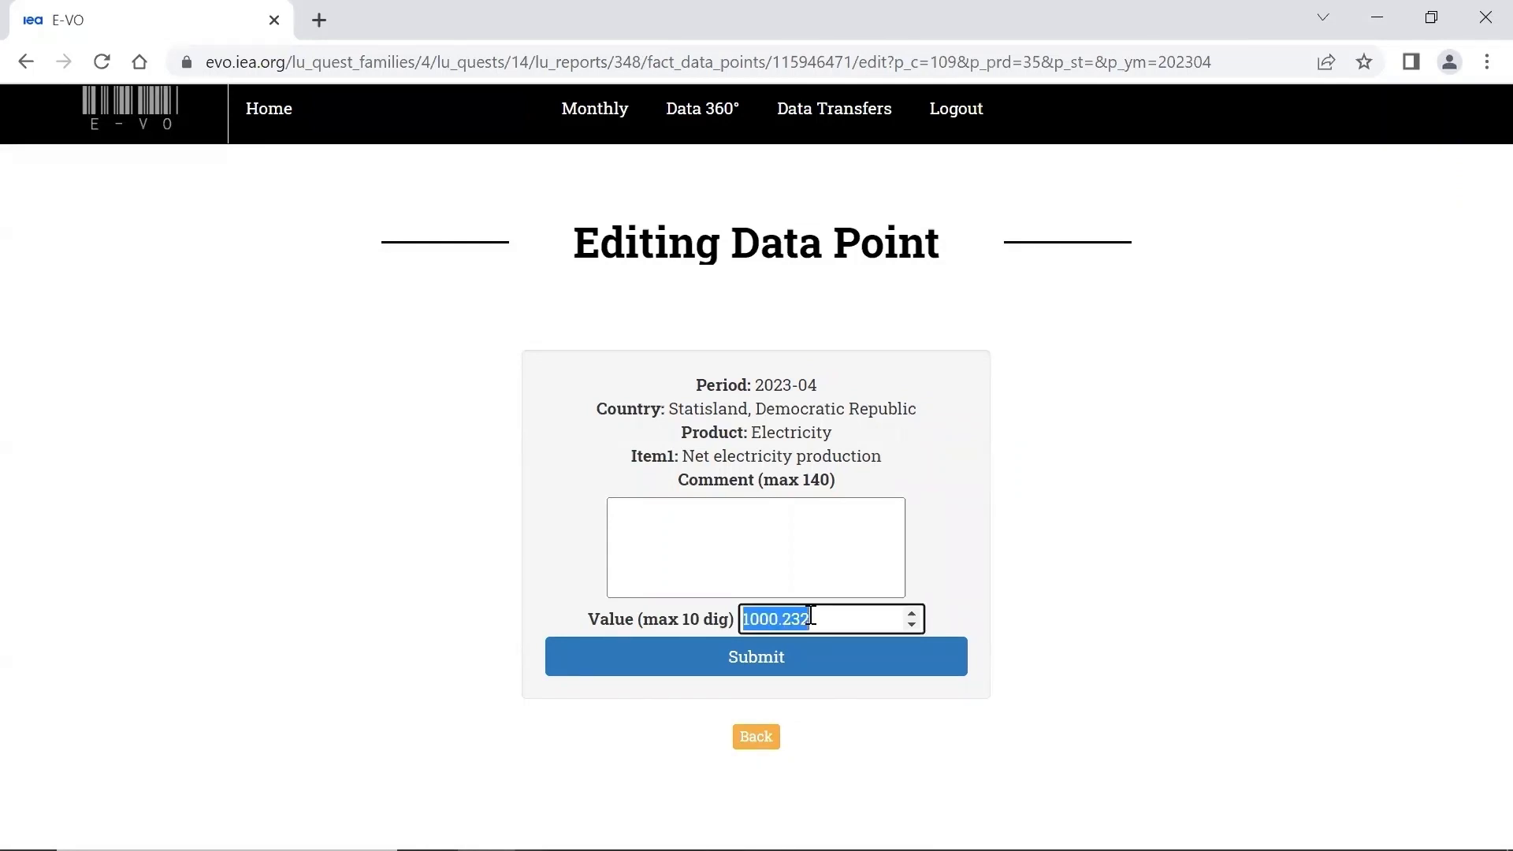
pyautogui.write('5000')
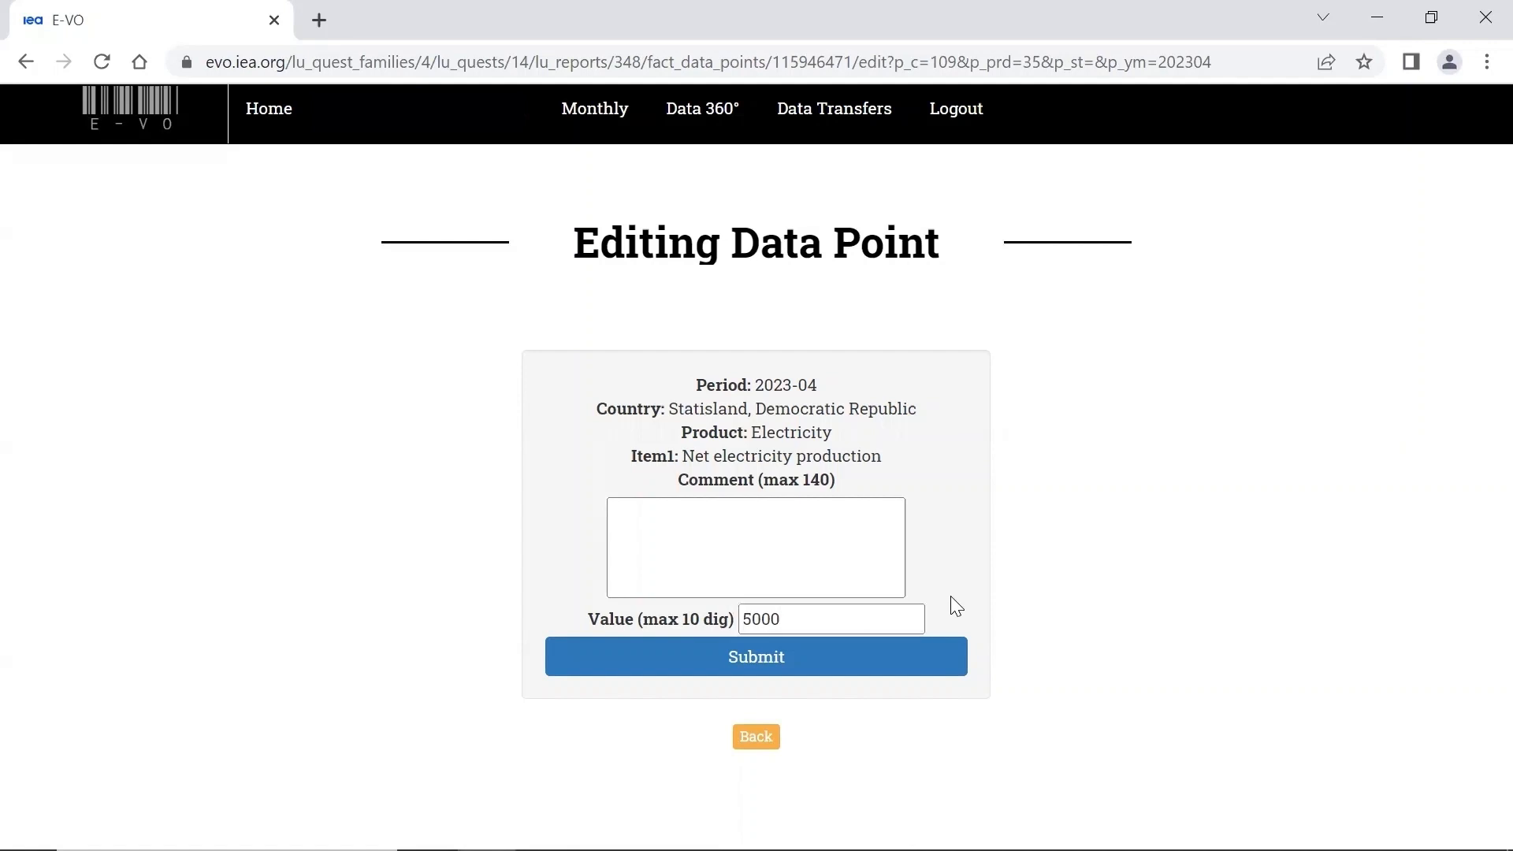
# - Add the comment "Correcting electricity aggregate" to the data point and submit the correction
pyautogui.click(802, 528)
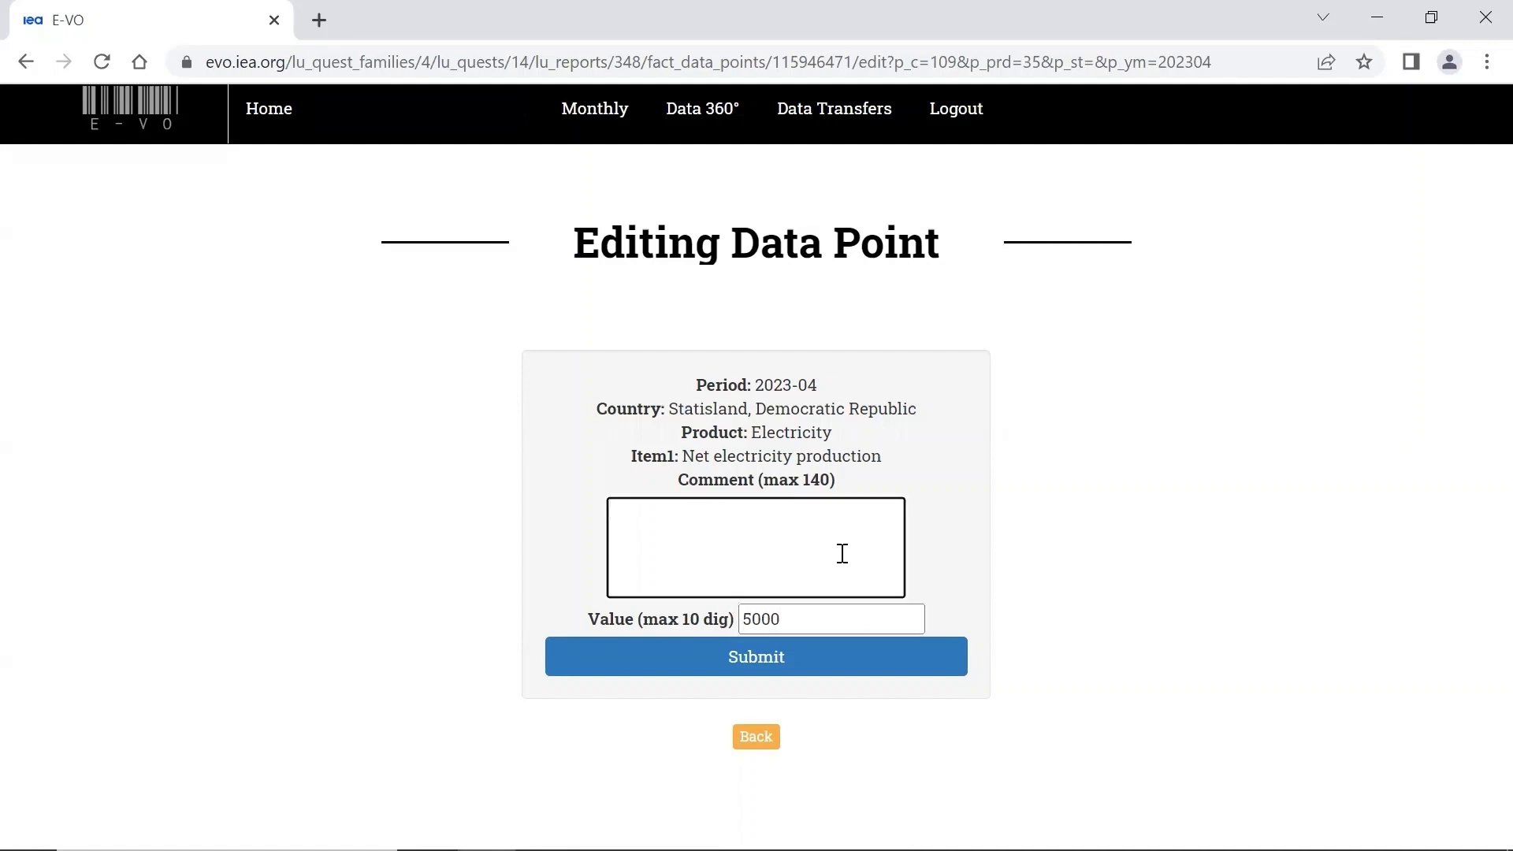
pyautogui.write('Correcitin')
pyautogui.press('BackSpace')
pyautogui.write('g electr')
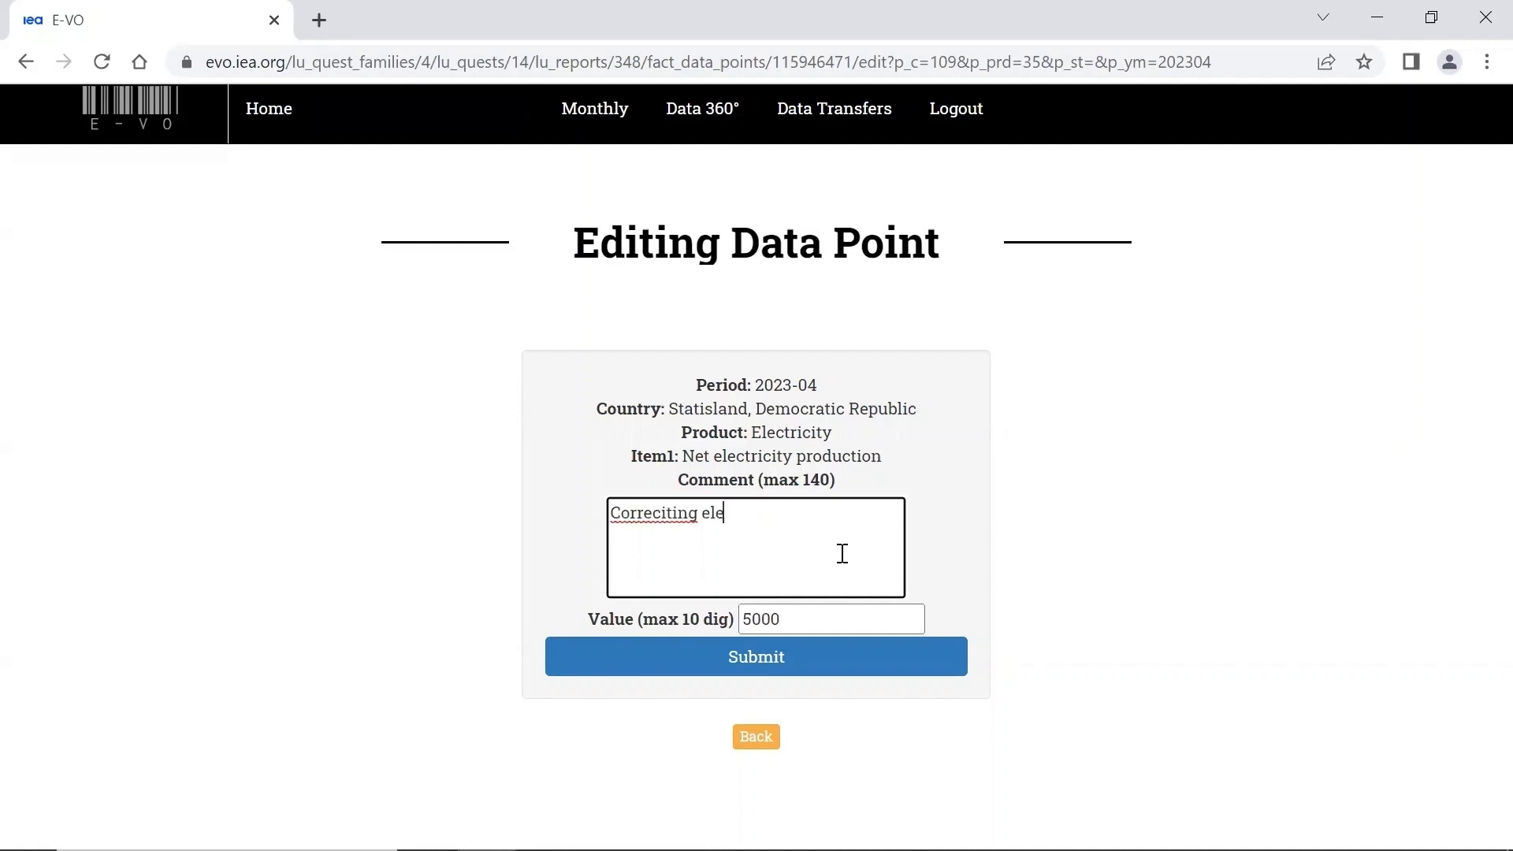
pyautogui.press('BackSpace')
pyautogui.press('BackSpace')
pyautogui.press('BackSpace')
pyautogui.press('BackSpace')
pyautogui.press('BackSpace')
pyautogui.press('BackSpace')
pyautogui.press('BackSpace')
pyautogui.press('BackSpace')
pyautogui.press('BackSpace')
pyautogui.press('BackSpace')
pyautogui.press('BackSpace')
pyautogui.press('BackSpace')
pyautogui.write('ting electricity aggregate')
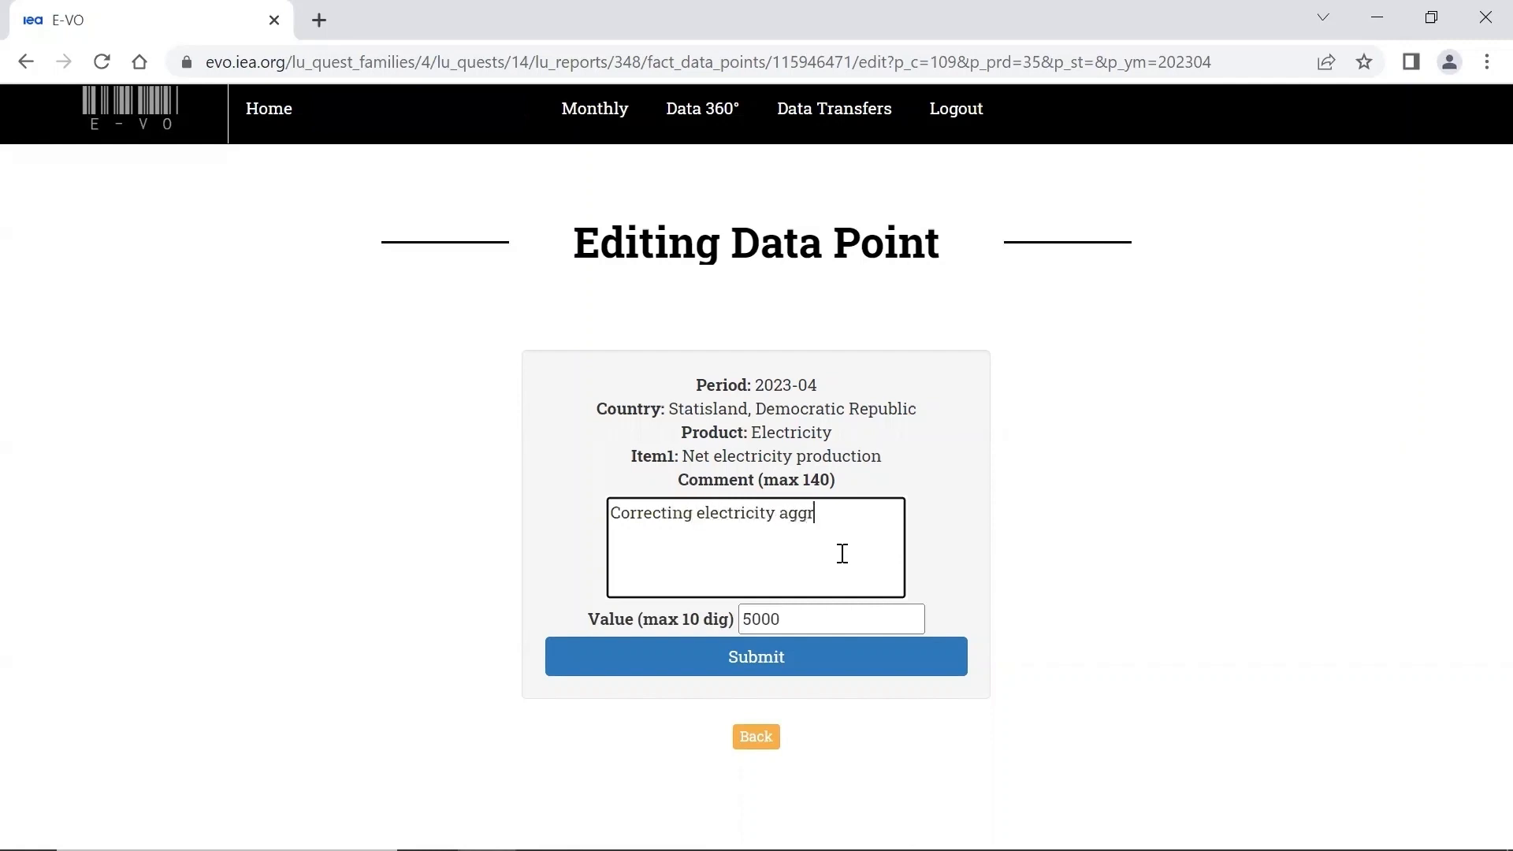
pyautogui.click(769, 662)
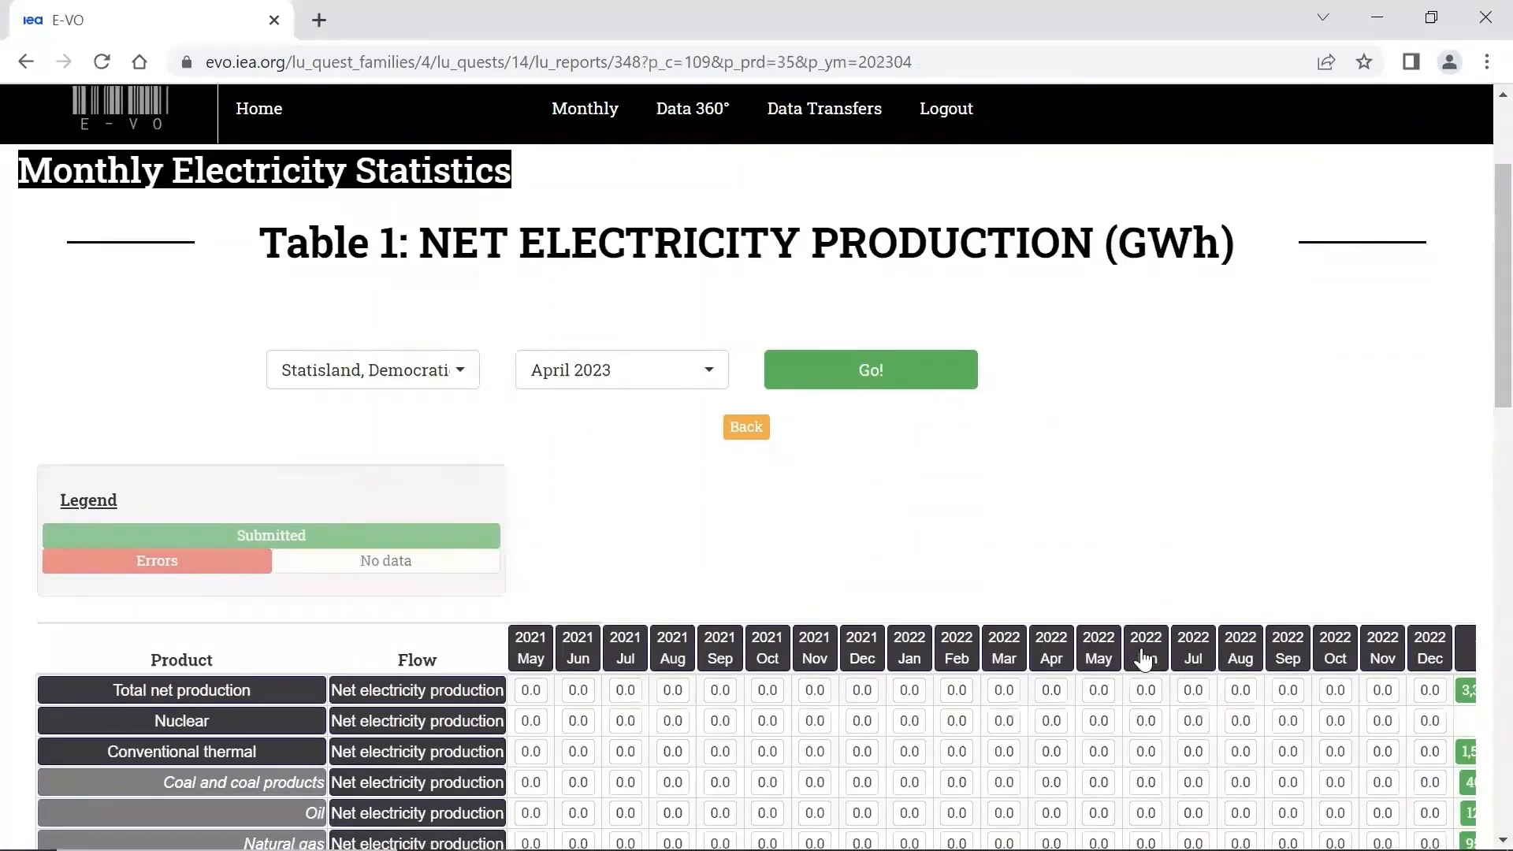
# - Review the April 2023 column of Table 1 and the automatic checks listed below the table
pyautogui.scroll(-2, 1145, 658)
pyautogui.hscroll(3, 1144, 658)
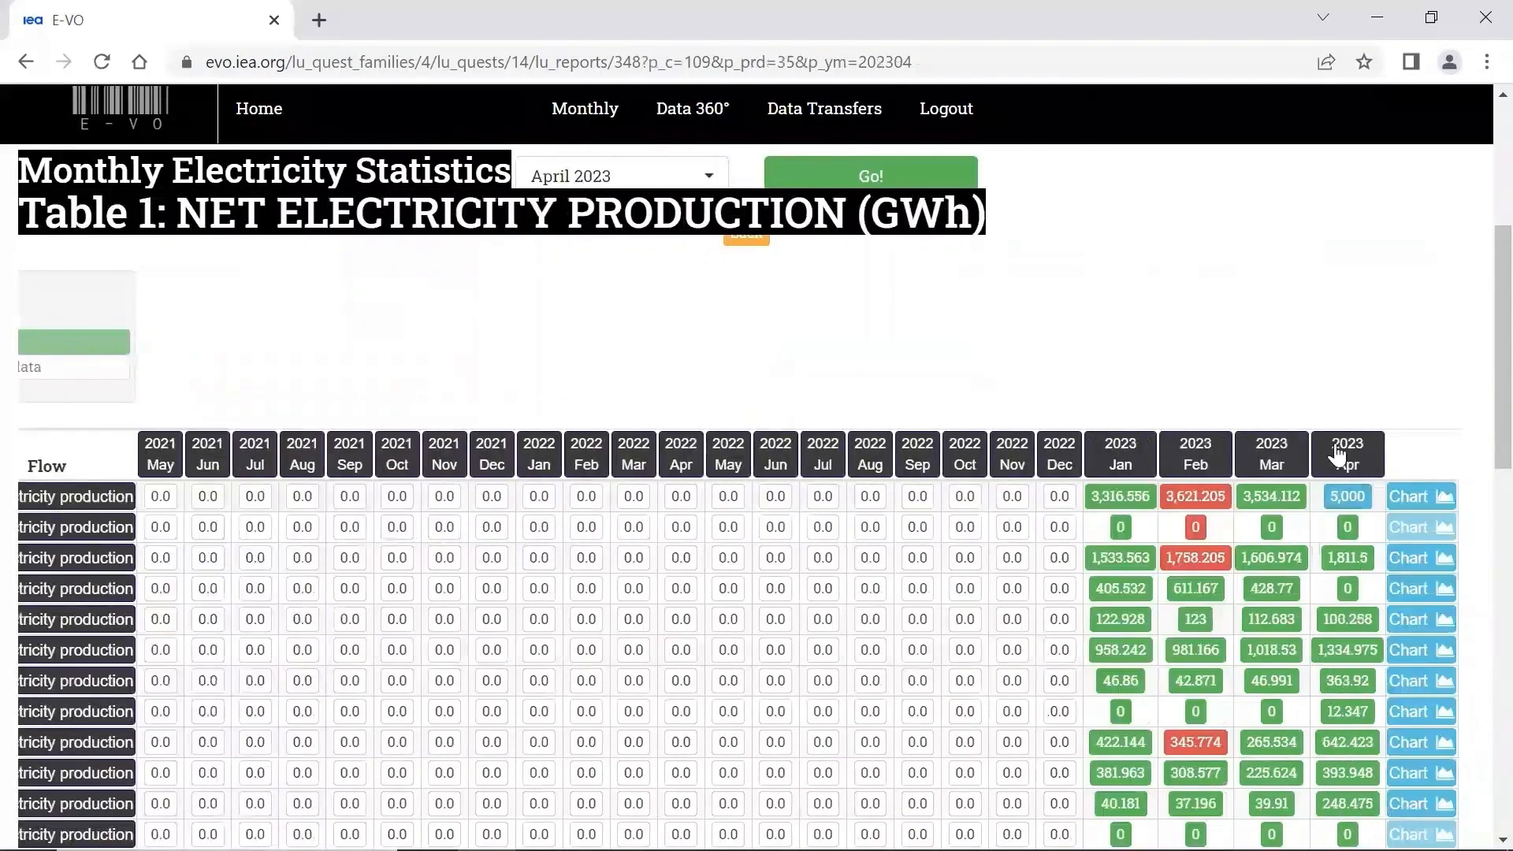
pyautogui.scroll(-1, 1340, 450)
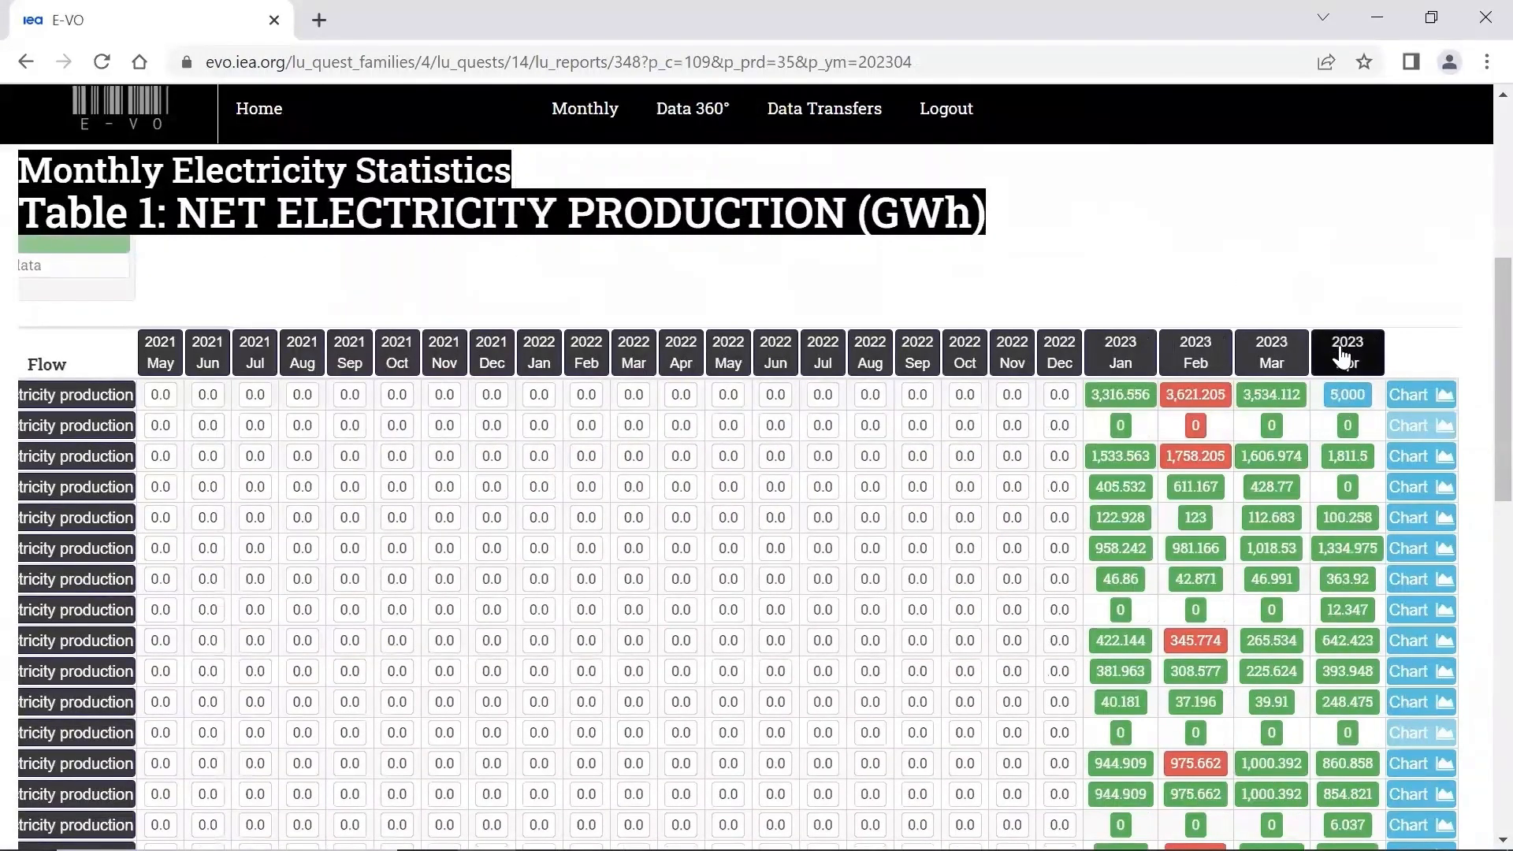
pyautogui.scroll(-1, 1321, 503)
pyautogui.scroll(-1, 1321, 502)
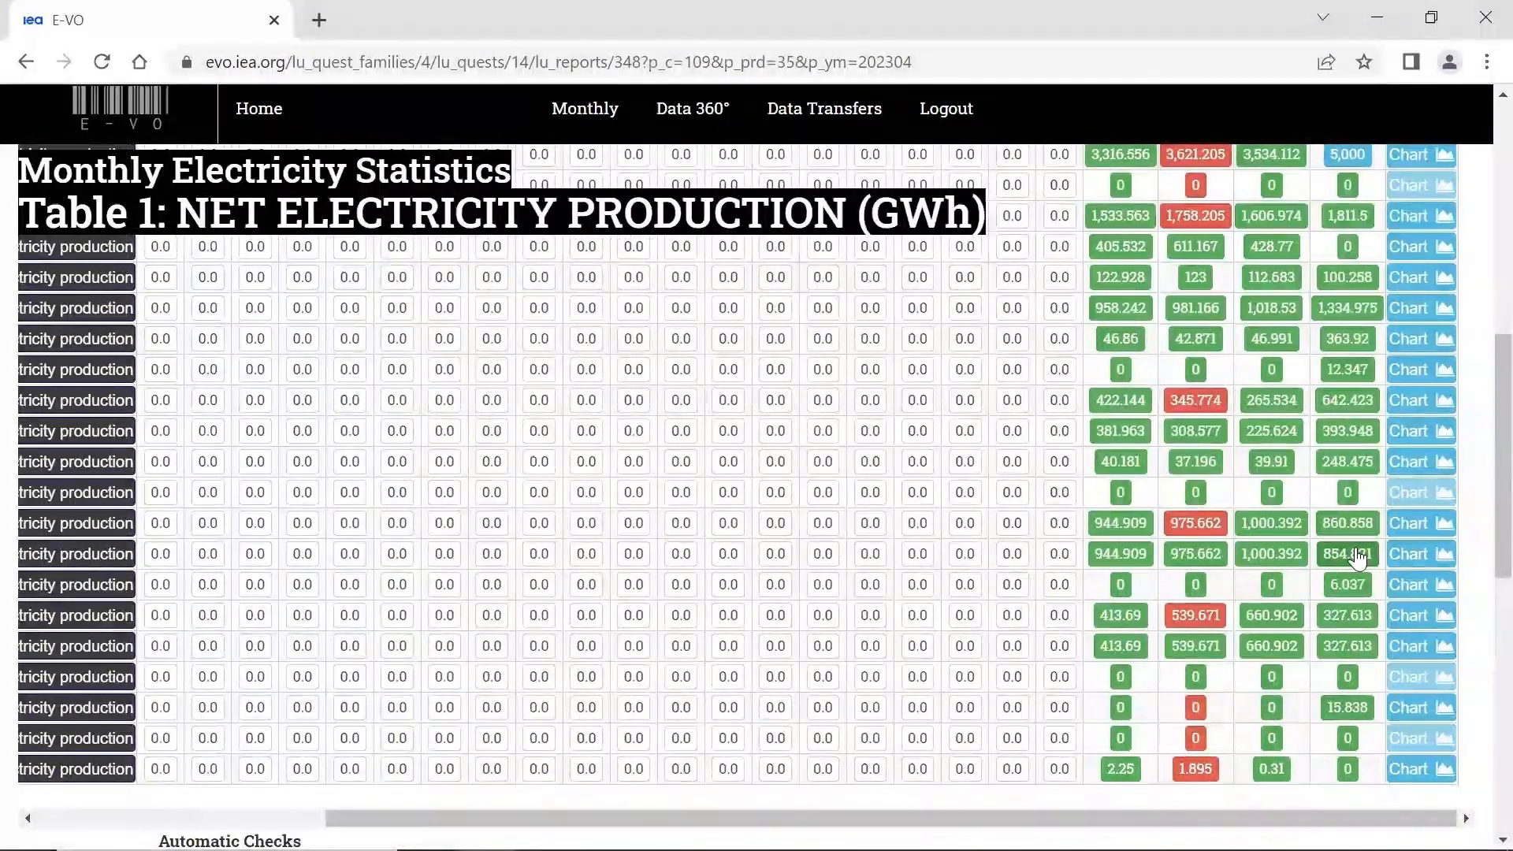
pyautogui.scroll(1, 1357, 555)
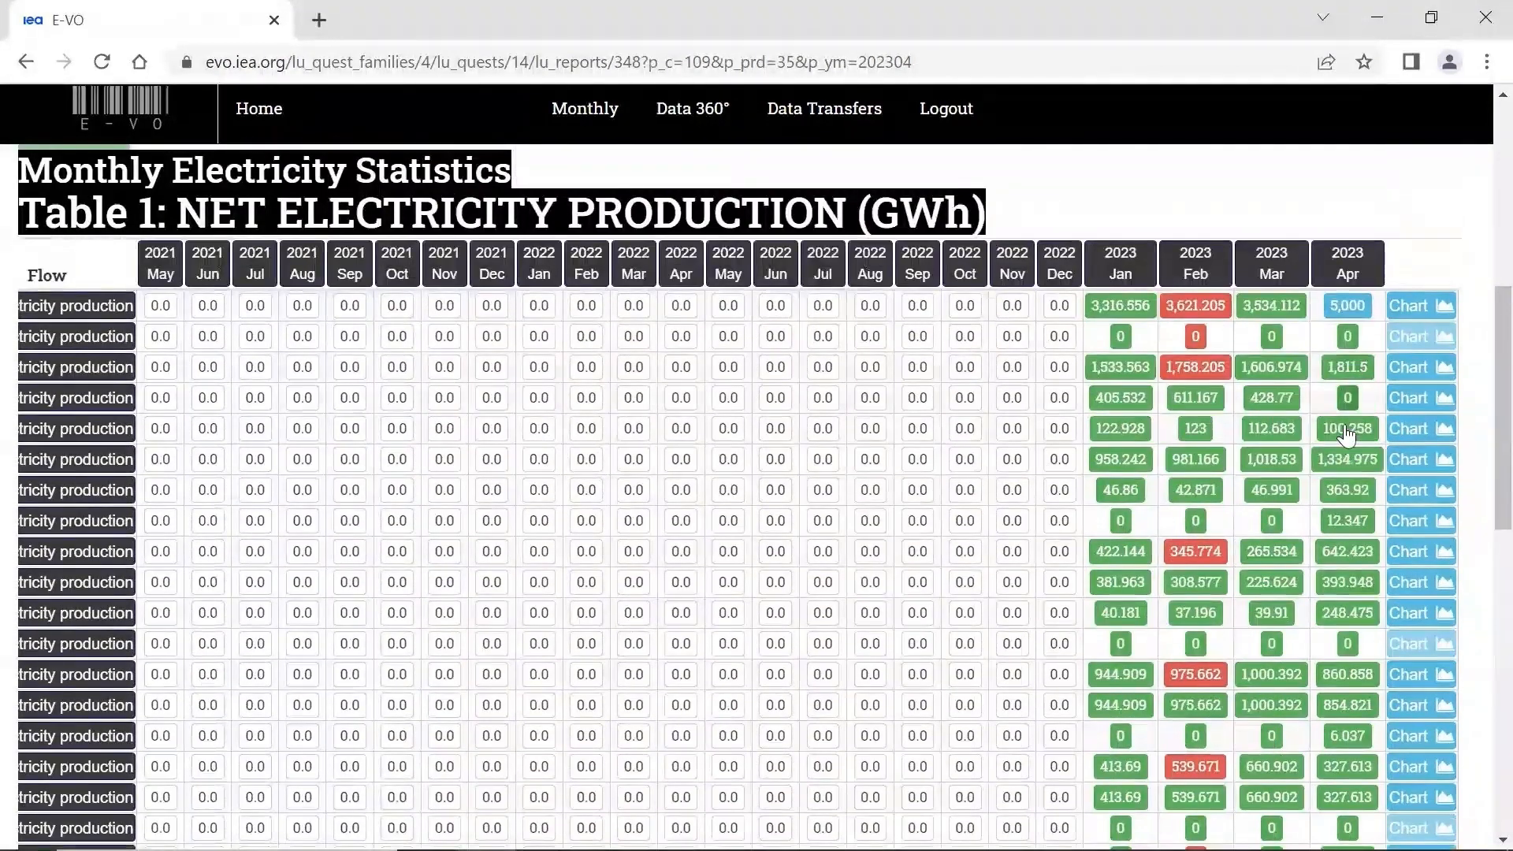
pyautogui.scroll(-4, 1329, 593)
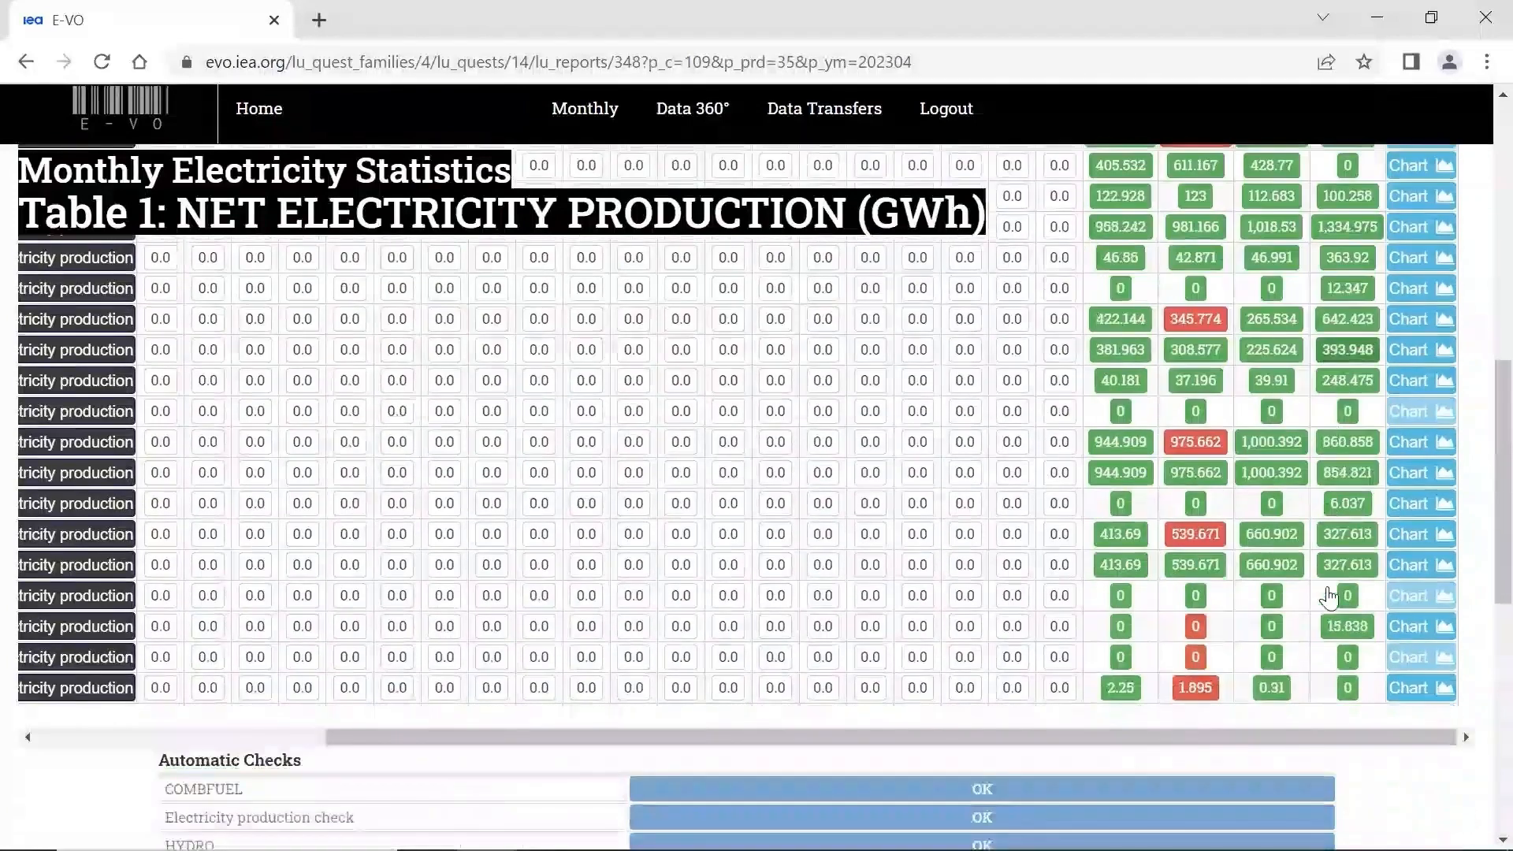
pyautogui.scroll(10, 1327, 587)
pyautogui.hscroll(-1, 1122, 619)
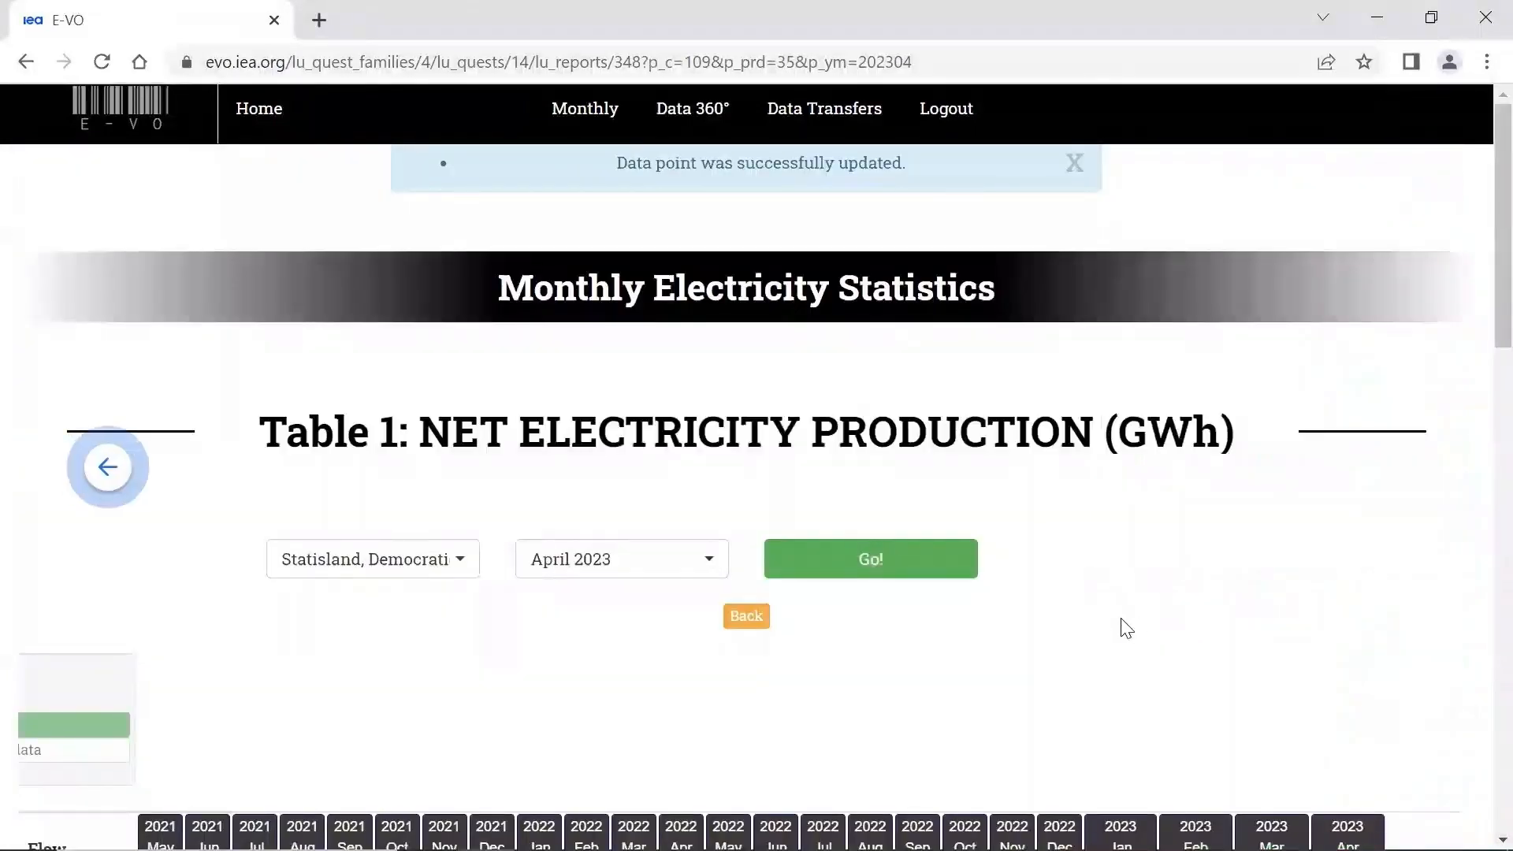
# - Go back from Table 1 to the report list and reopen the Monthly Electricity Statistics questionnaire from the Monthly page
pyautogui.scroll(-1, 1121, 618)
pyautogui.click(745, 587)
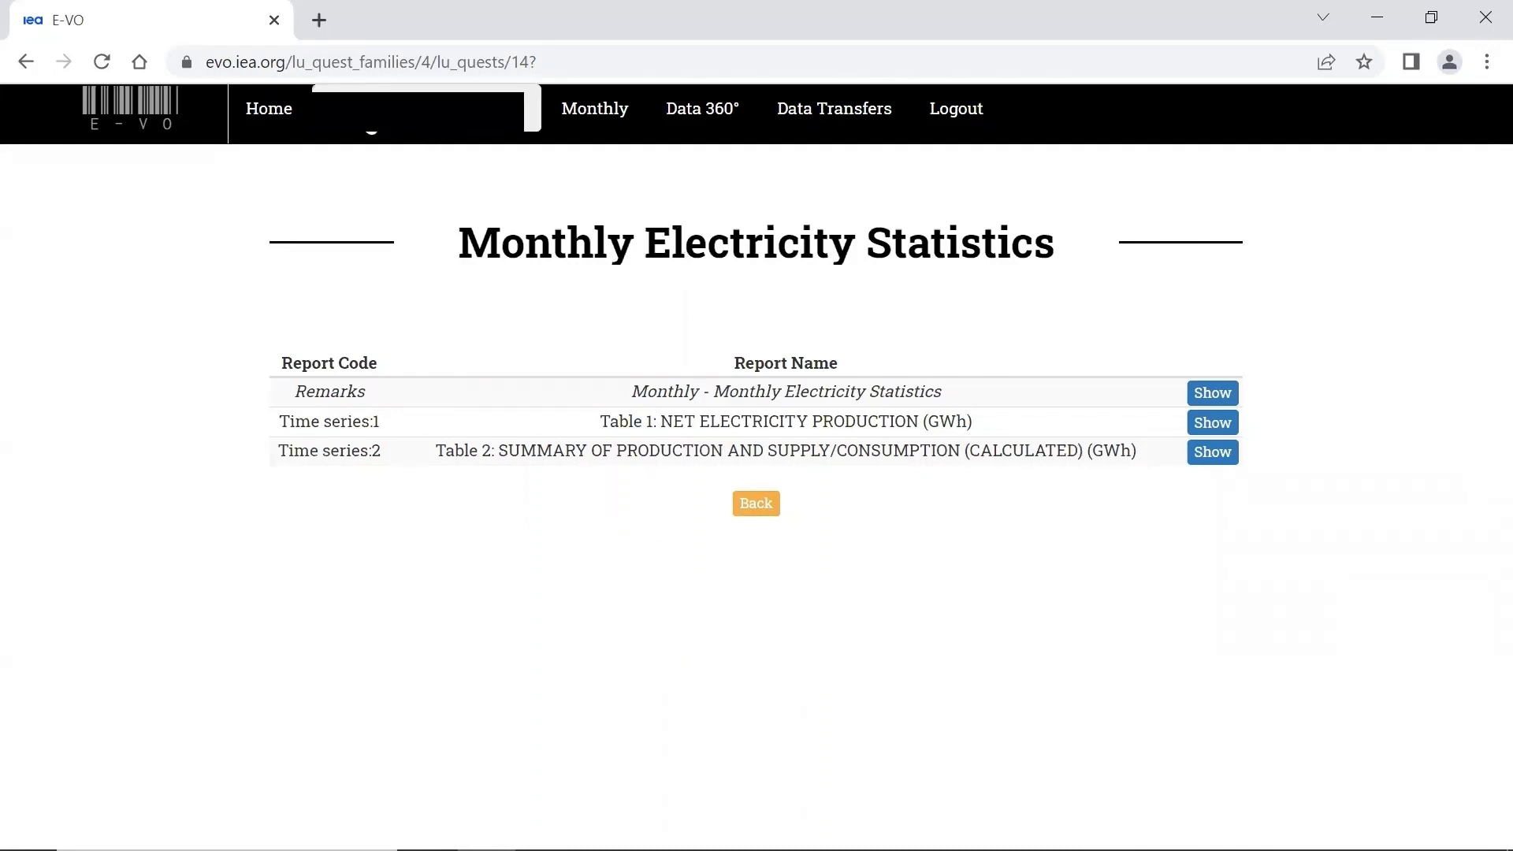
pyautogui.click(595, 111)
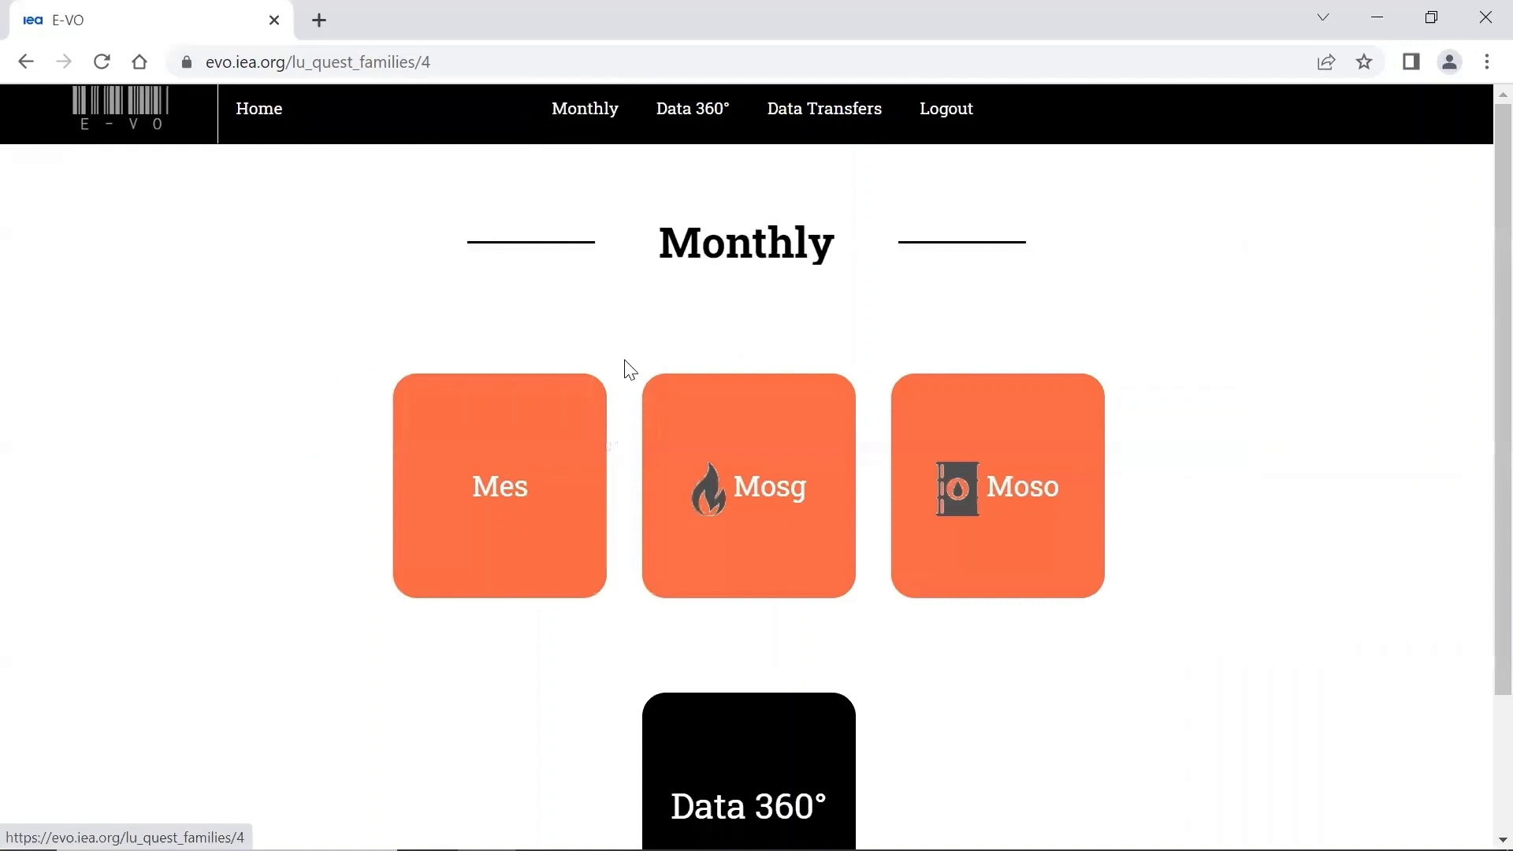
pyautogui.click(503, 446)
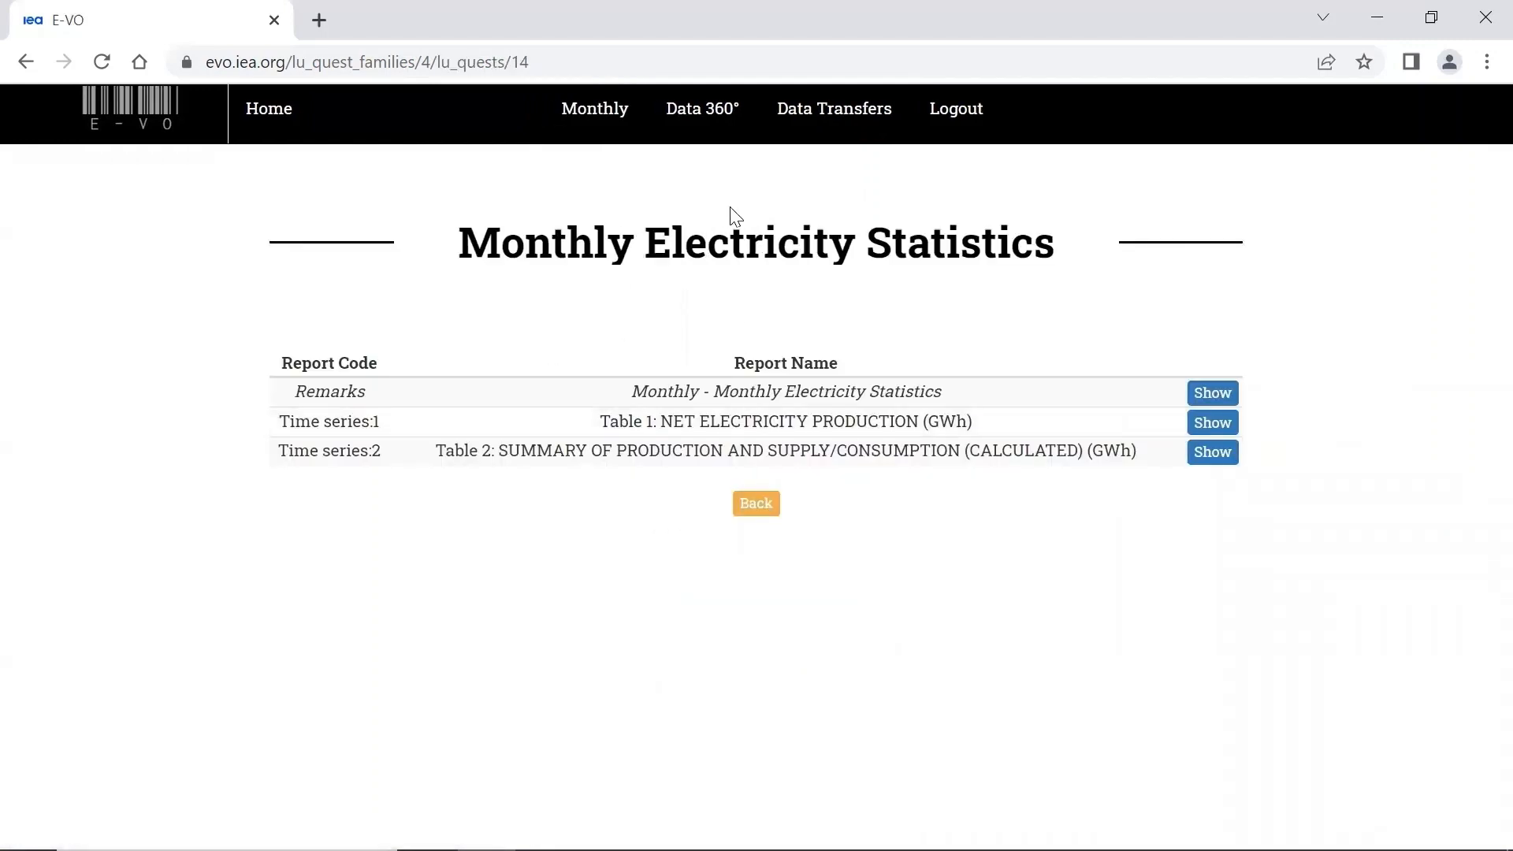
# - Open the April 2023 MES submission from the home page and notify the IEA of the modified data
pyautogui.click(272, 110)
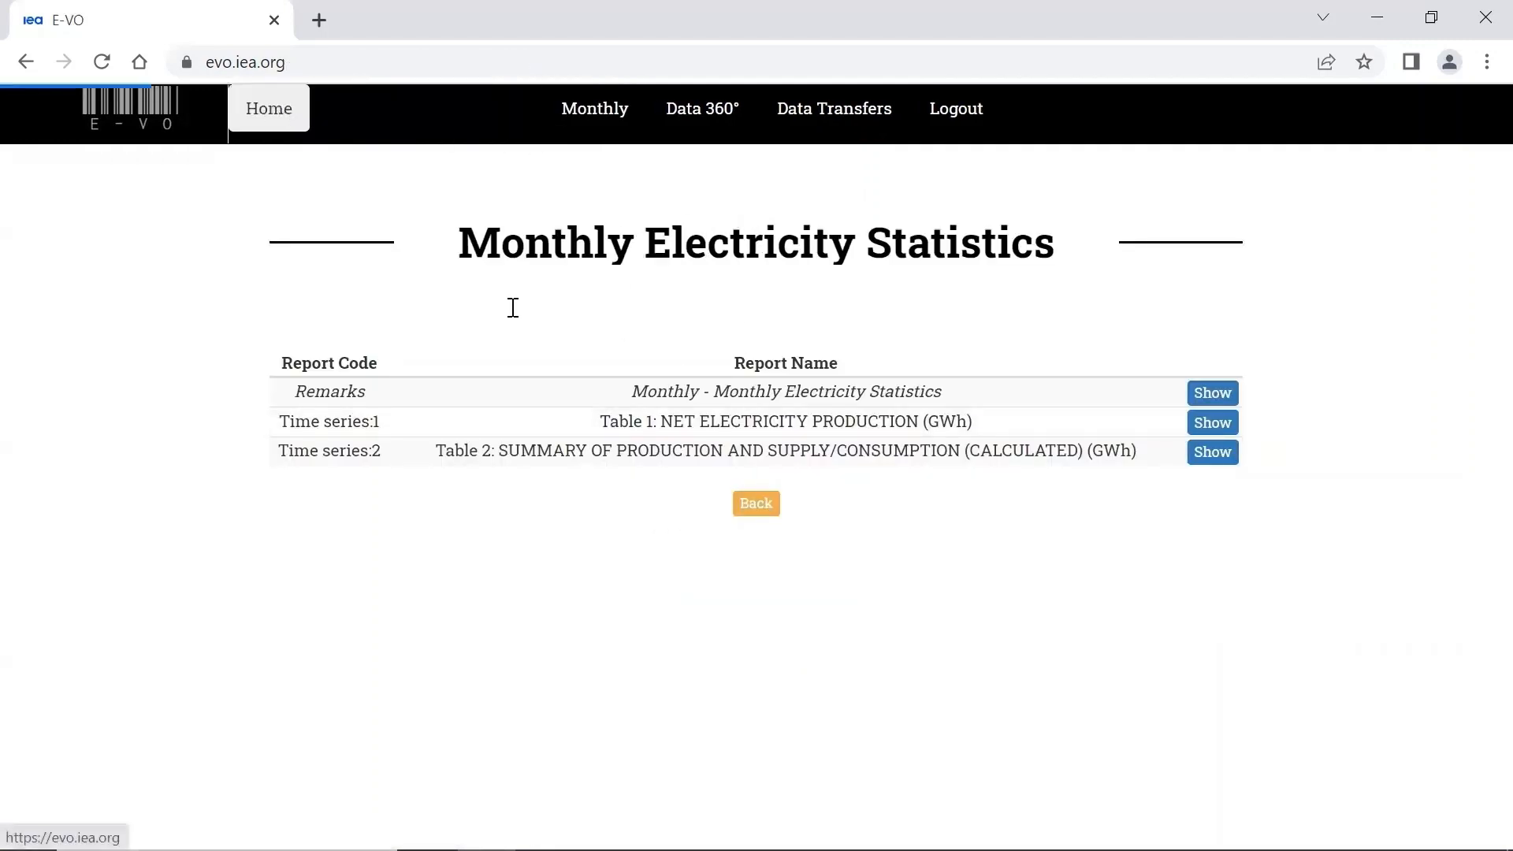
pyautogui.scroll(-6, 609, 462)
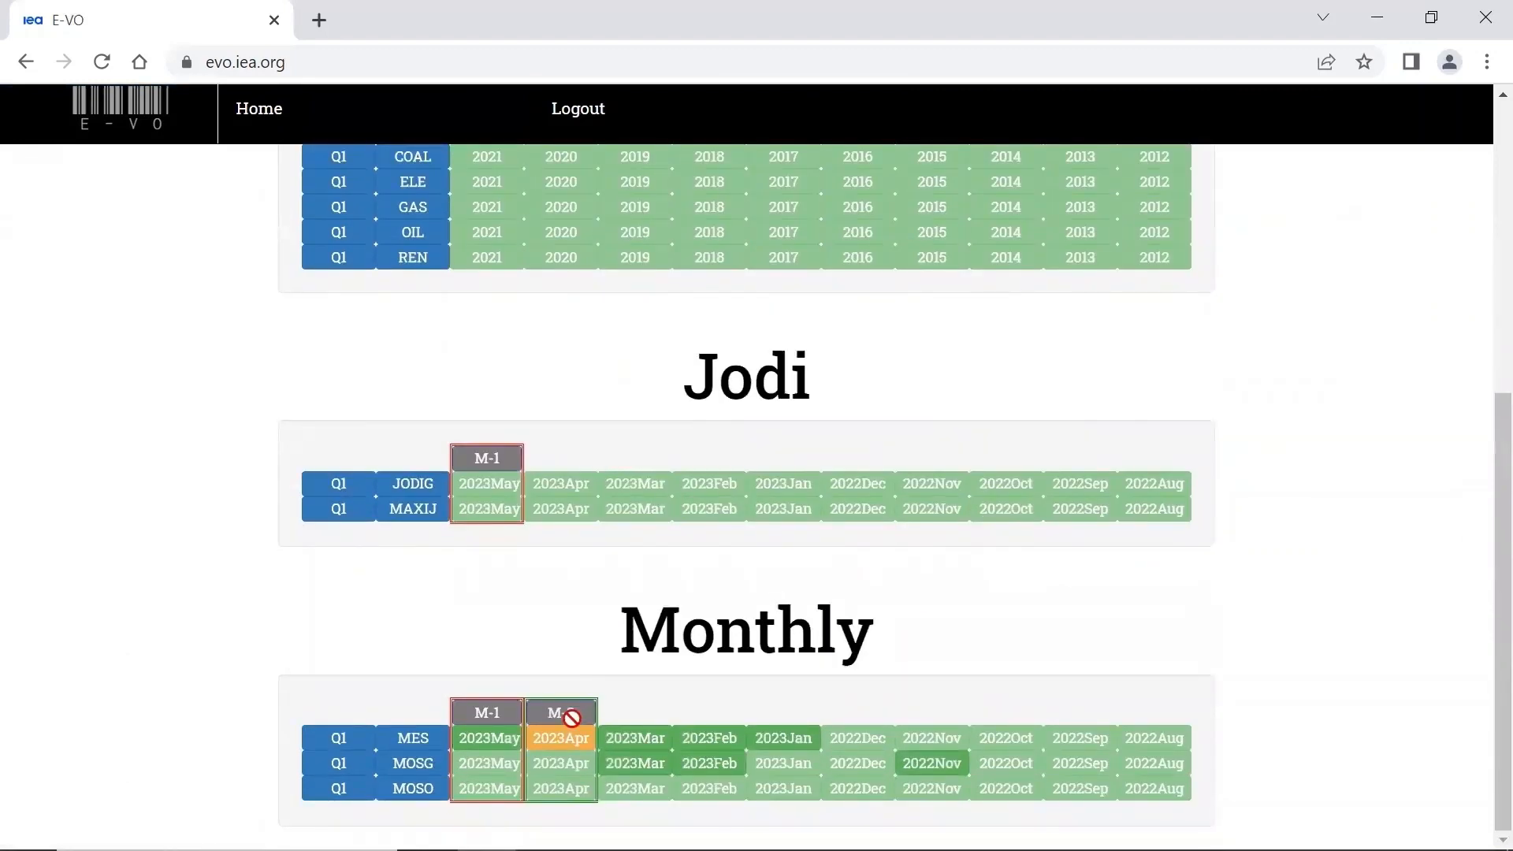
pyautogui.click(566, 741)
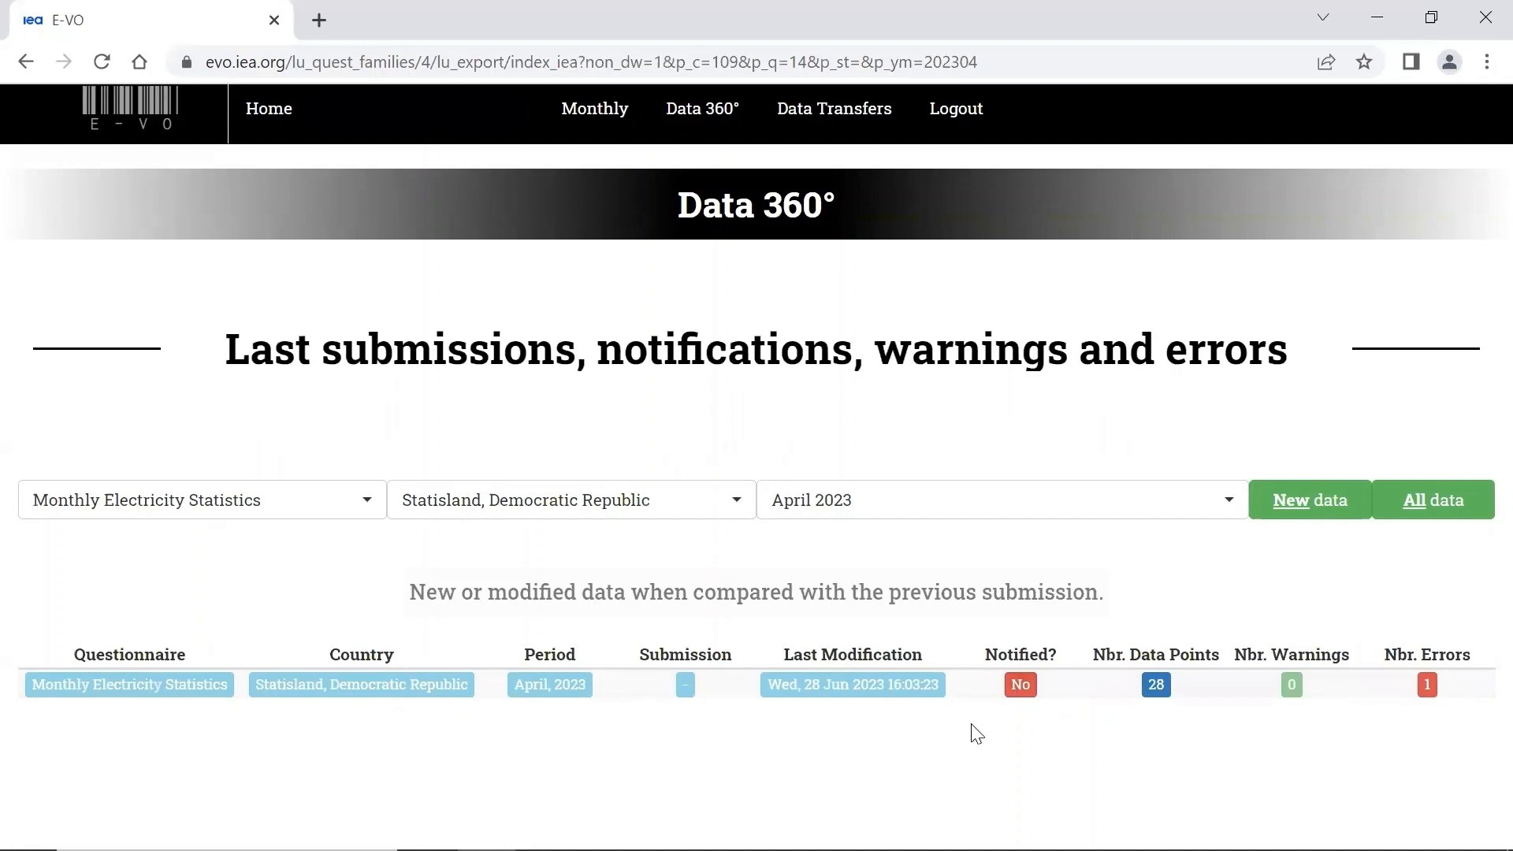
pyautogui.click(1020, 685)
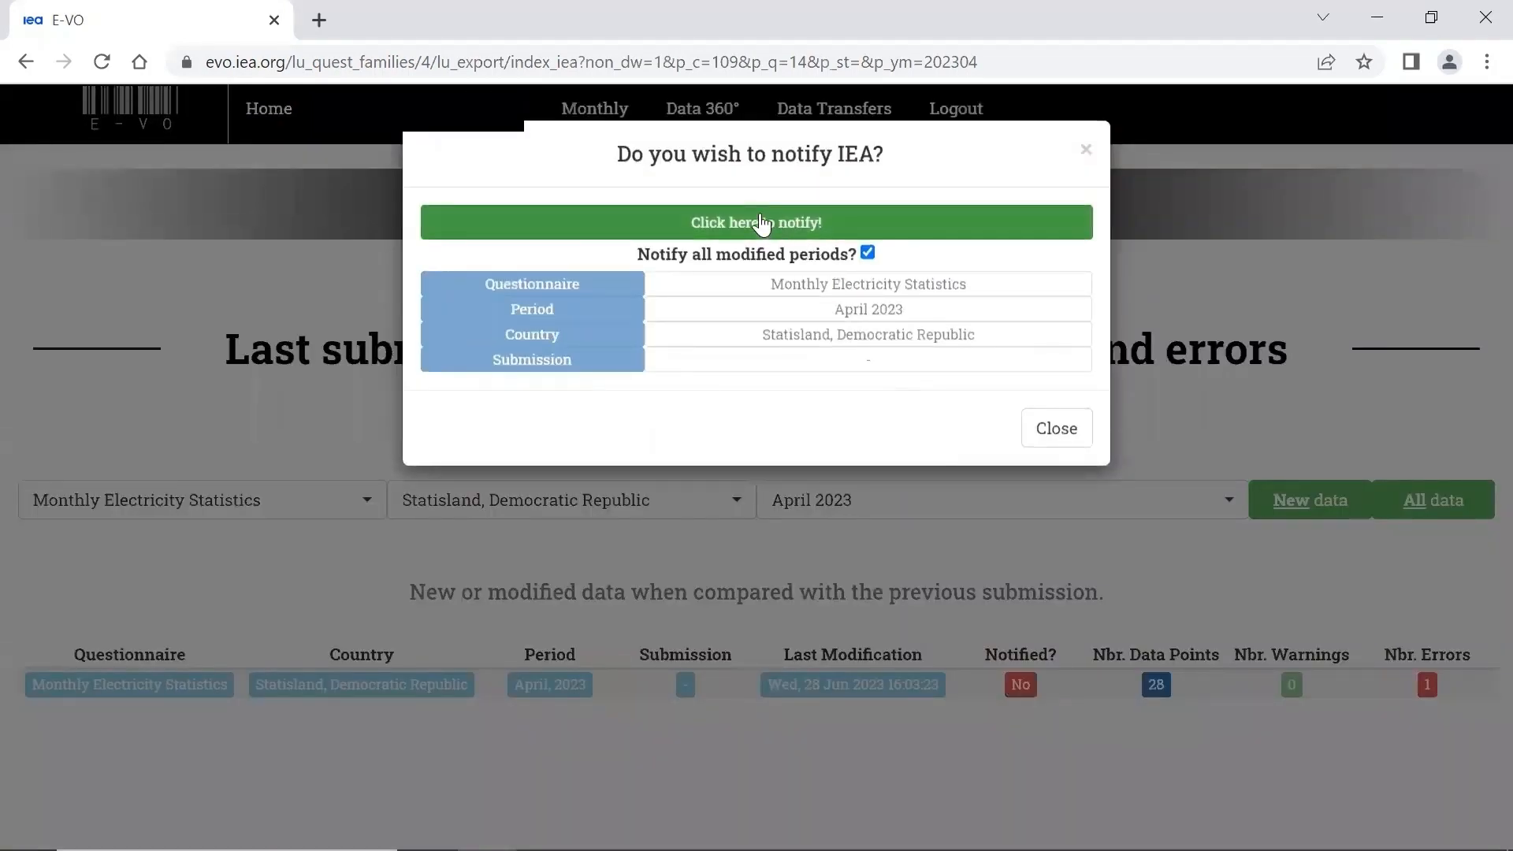
pyautogui.click(761, 224)
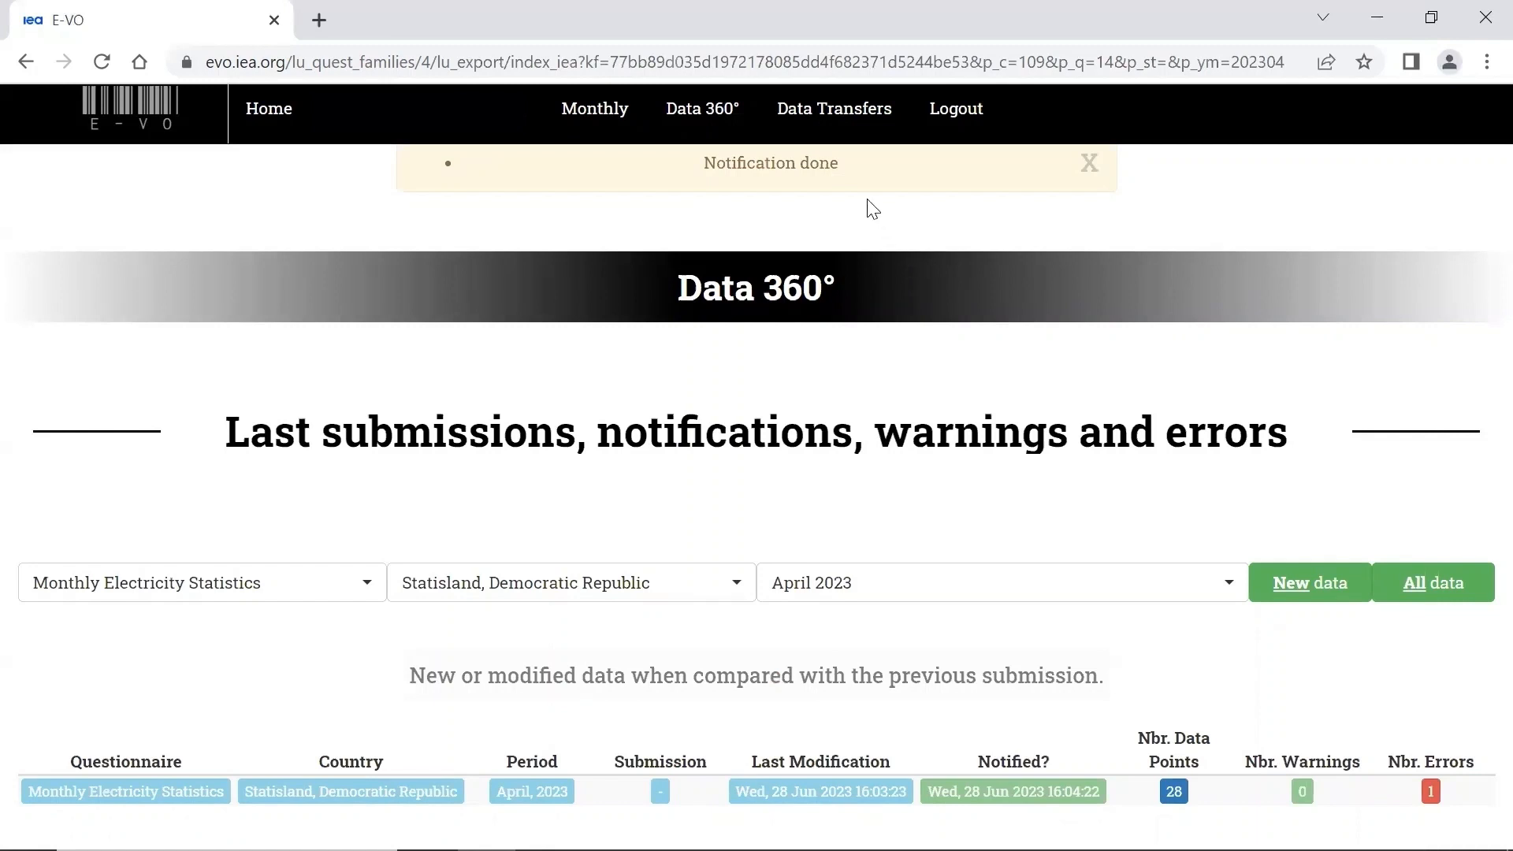
# - Open the Data Export page under the data transfers
pyautogui.click(837, 115)
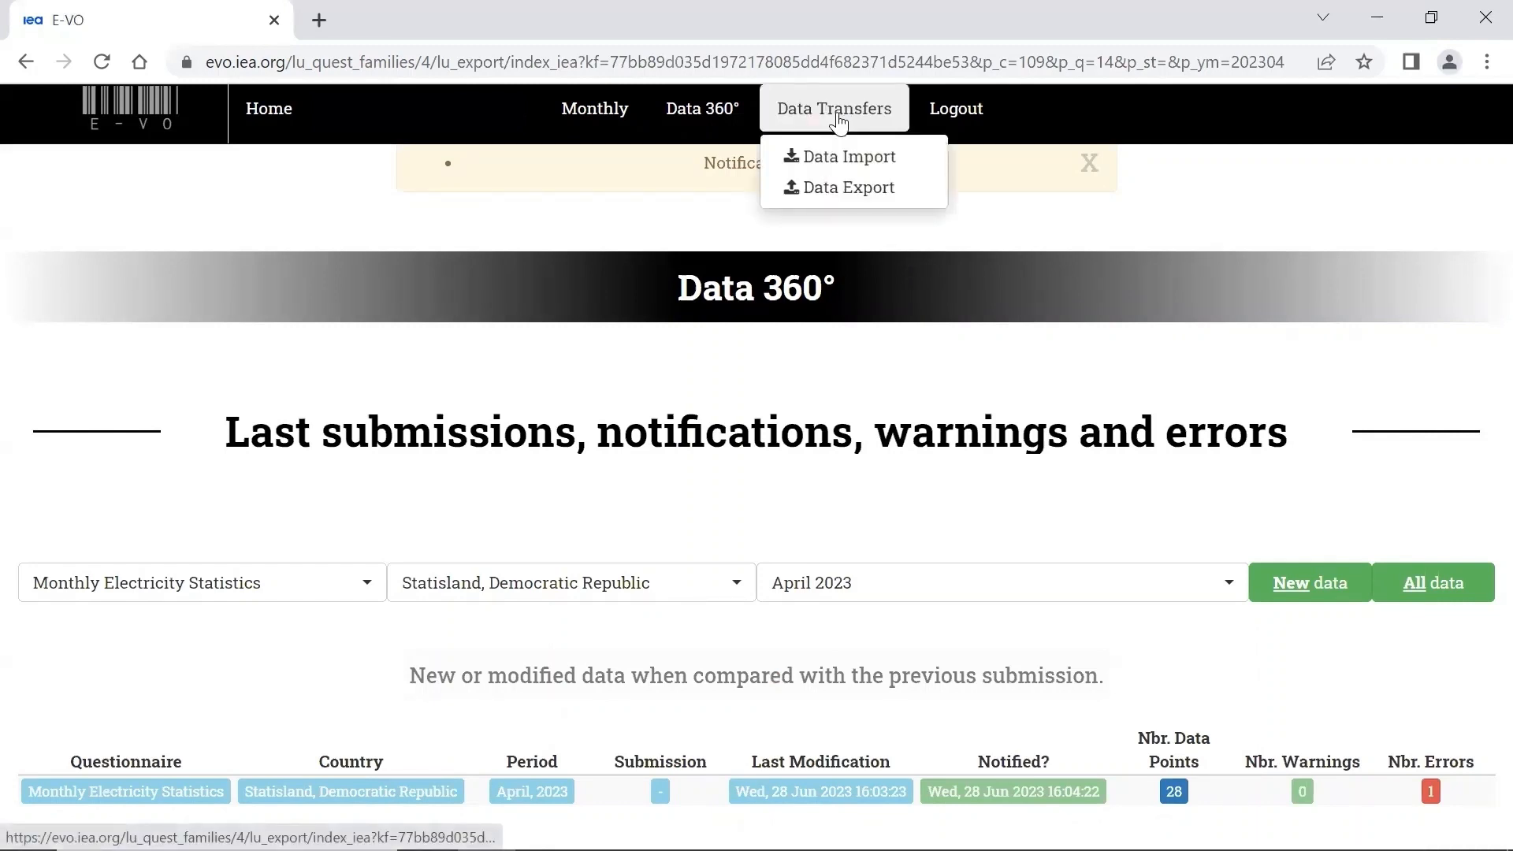
pyautogui.click(848, 189)
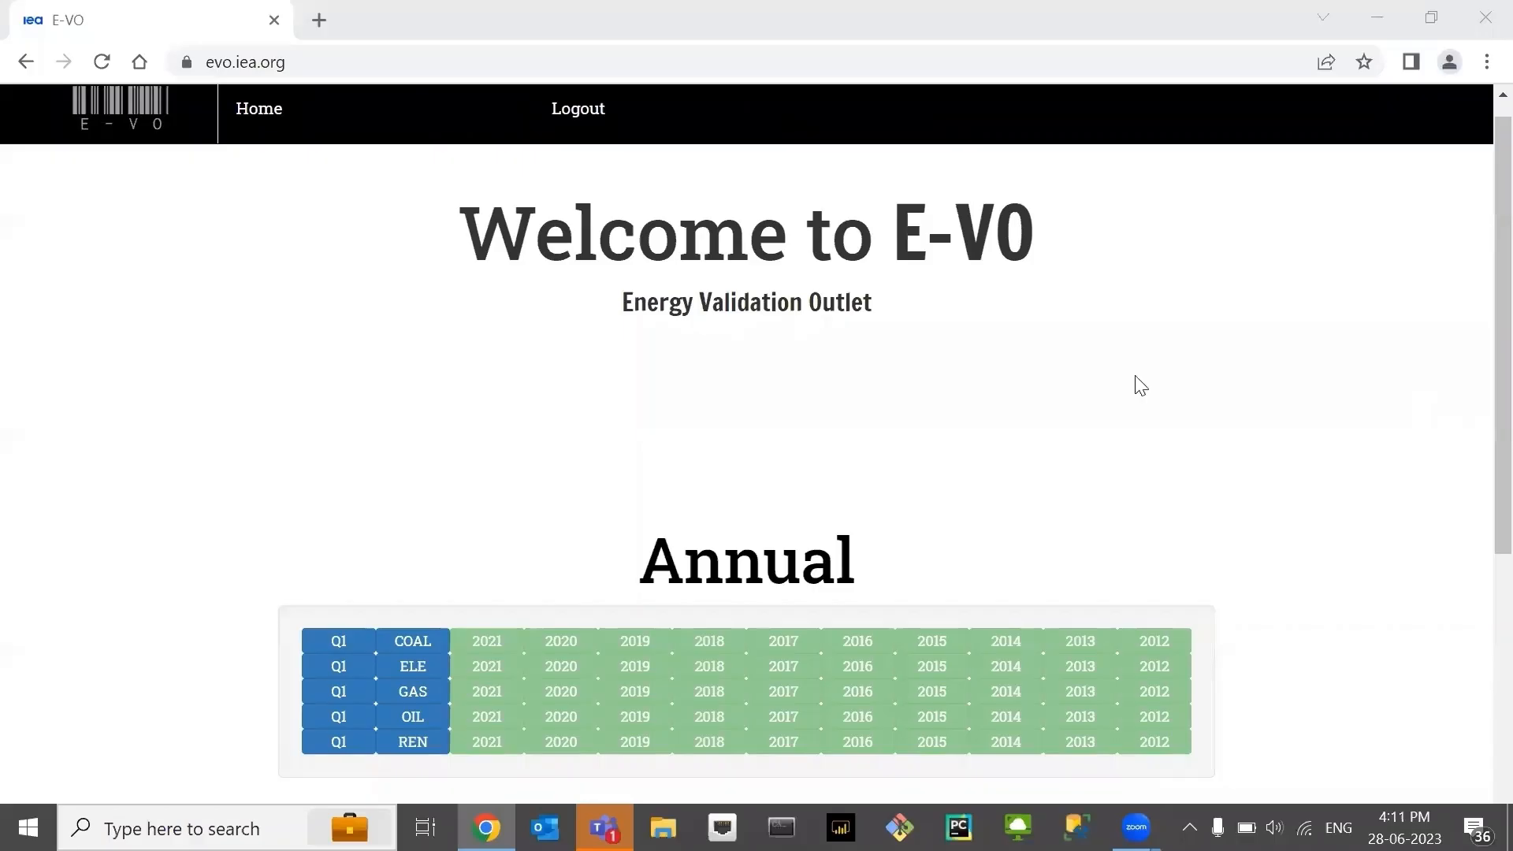
# - Go from the home page's Monthly section to the list of Monthly Electricity Statistics reports
pyautogui.scroll(-5, 1140, 385)
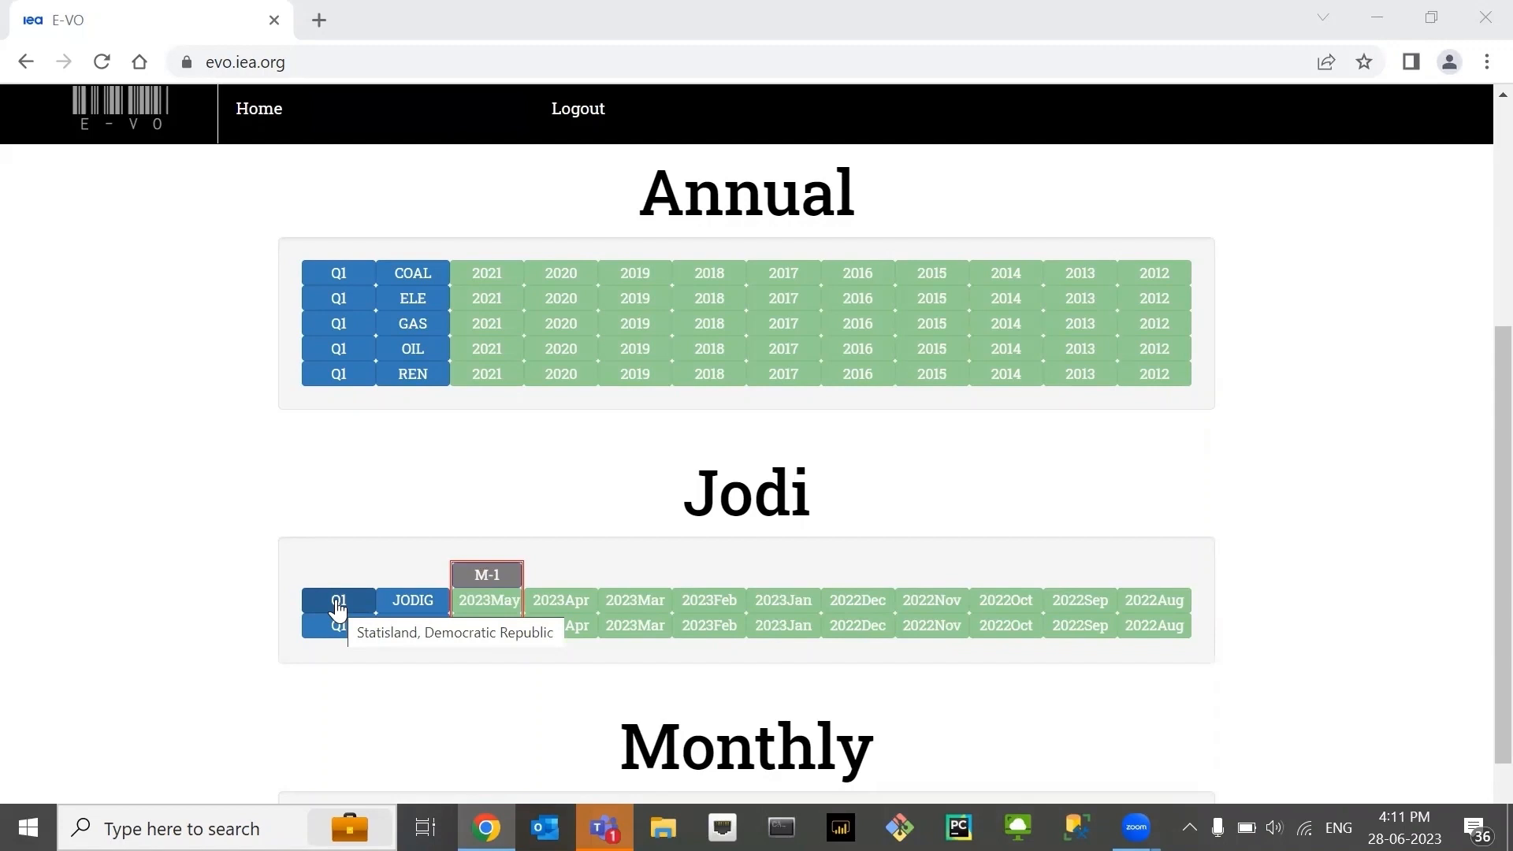
pyautogui.scroll(-1, 203, 735)
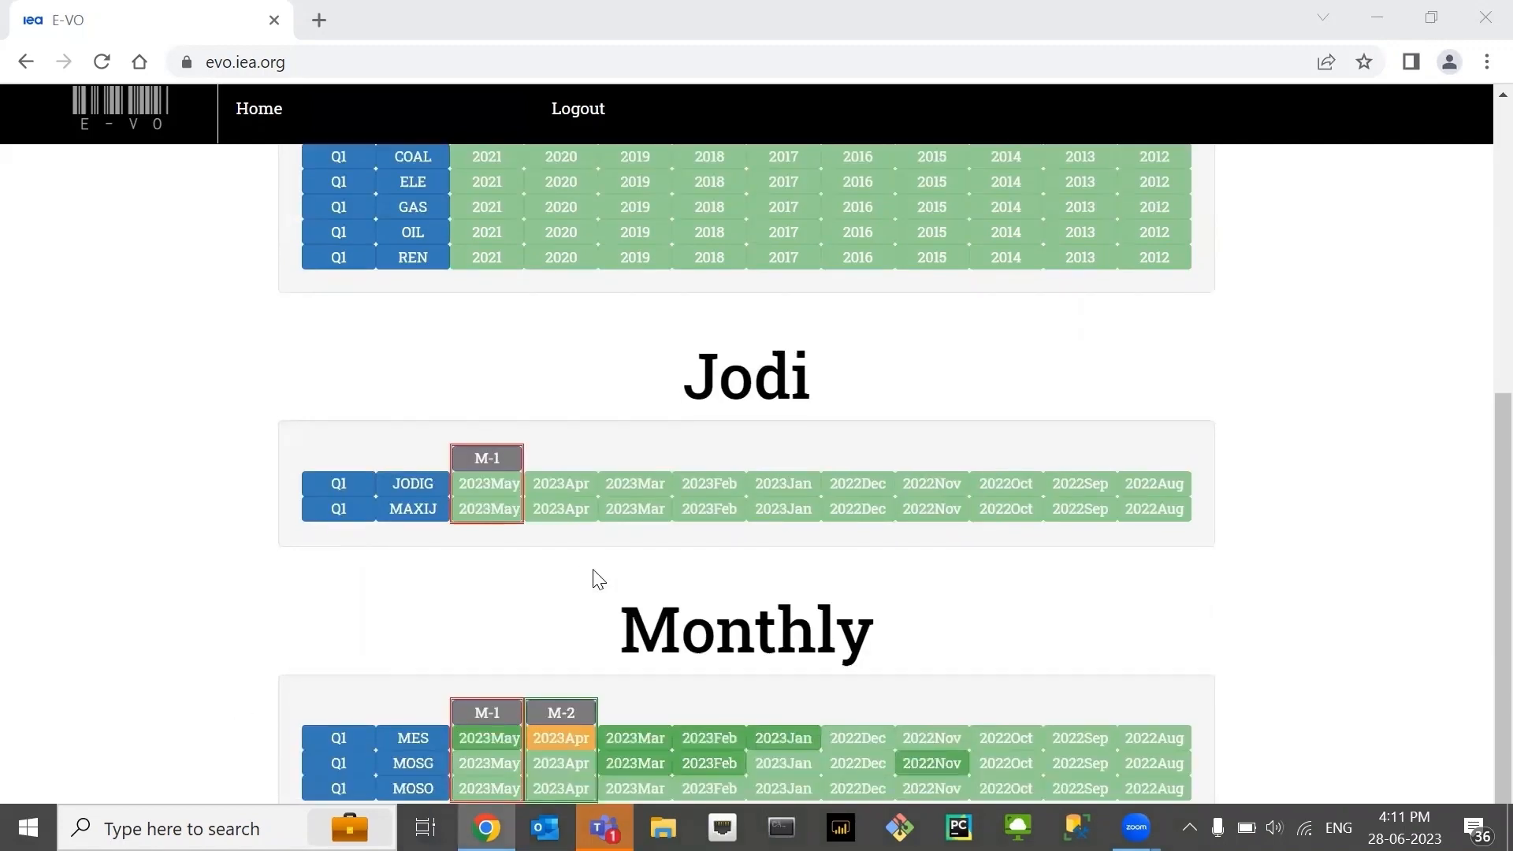
pyautogui.click(575, 612)
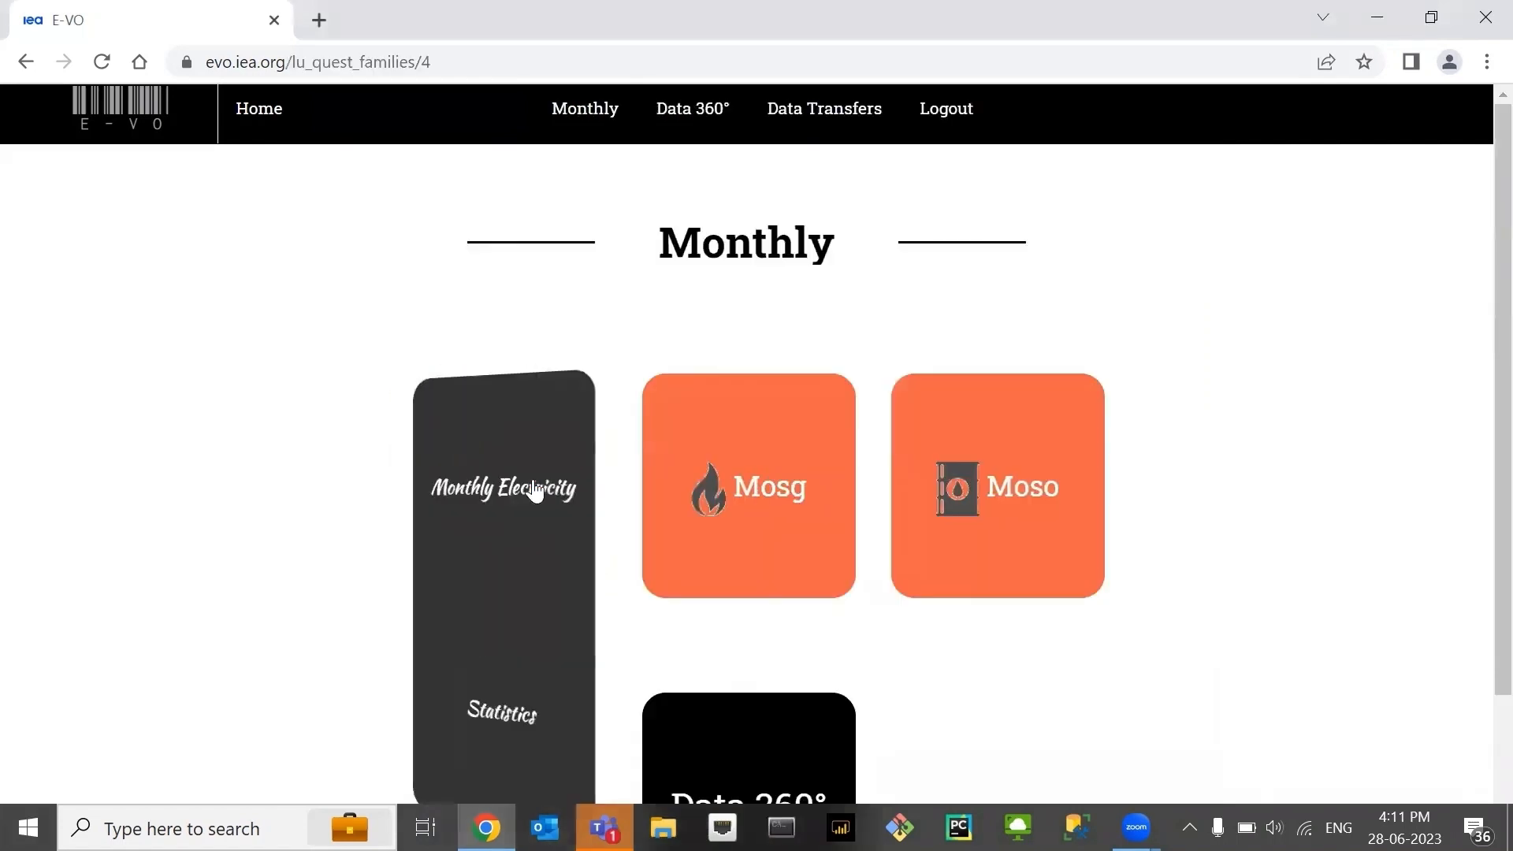
pyautogui.click(535, 491)
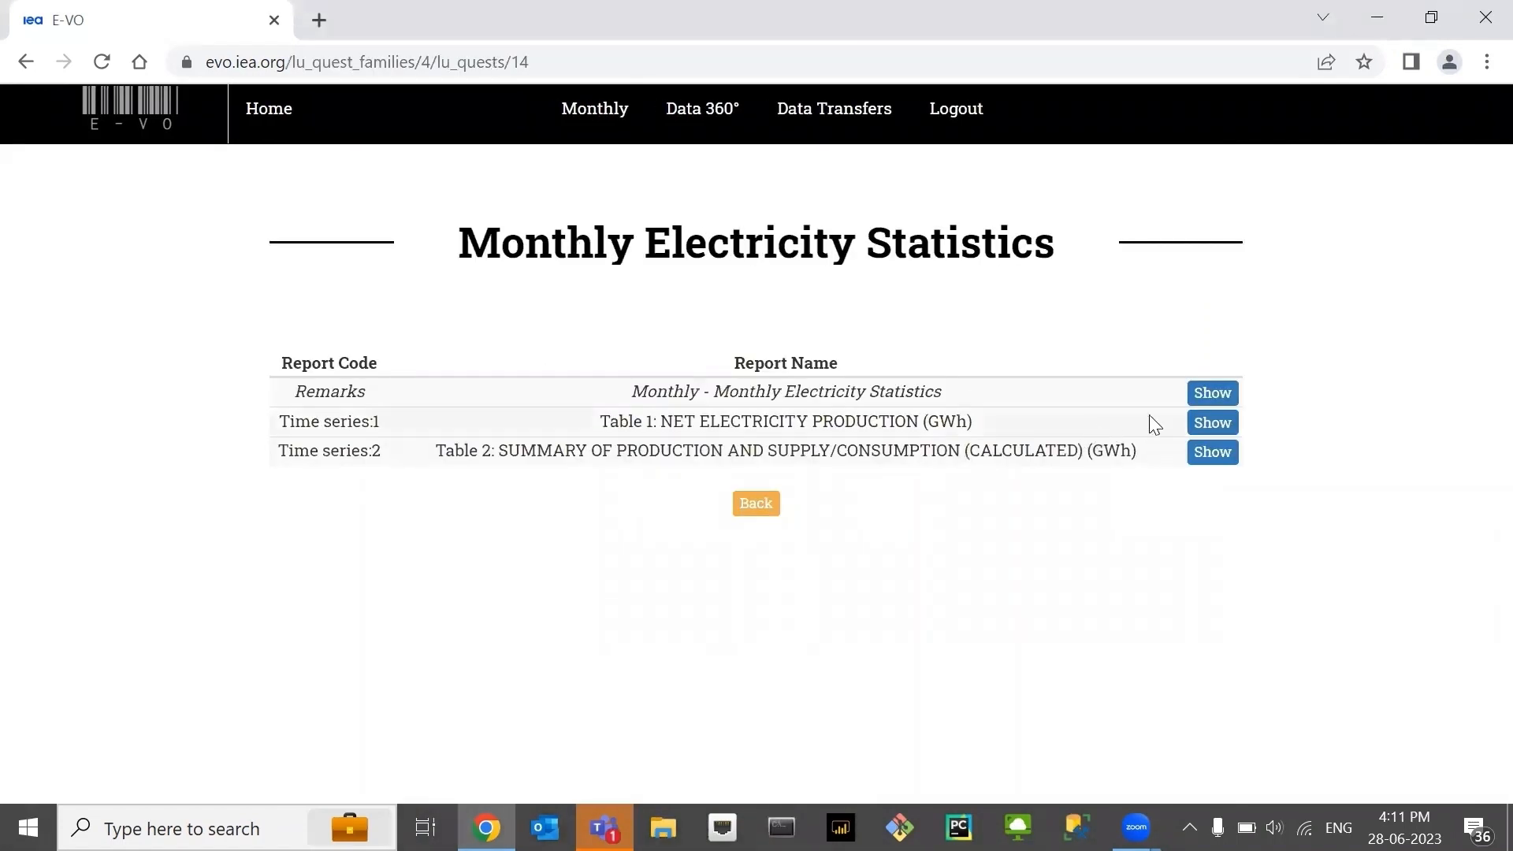
# - Open Table 1, net electricity production, and examine the monthly values by product, including January to April 2023
pyautogui.click(1225, 432)
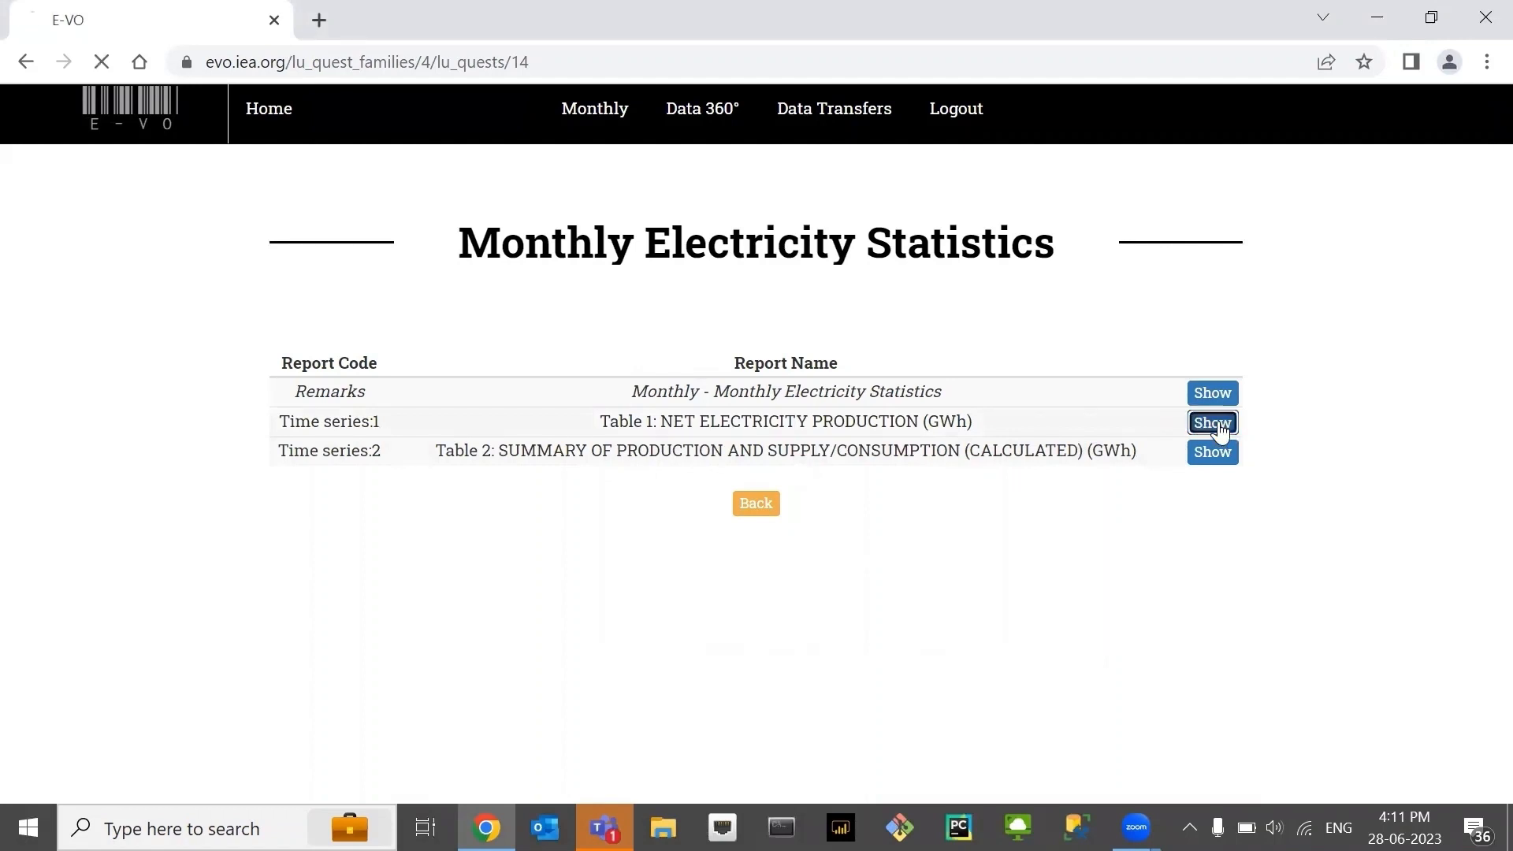
pyautogui.scroll(-4, 909, 635)
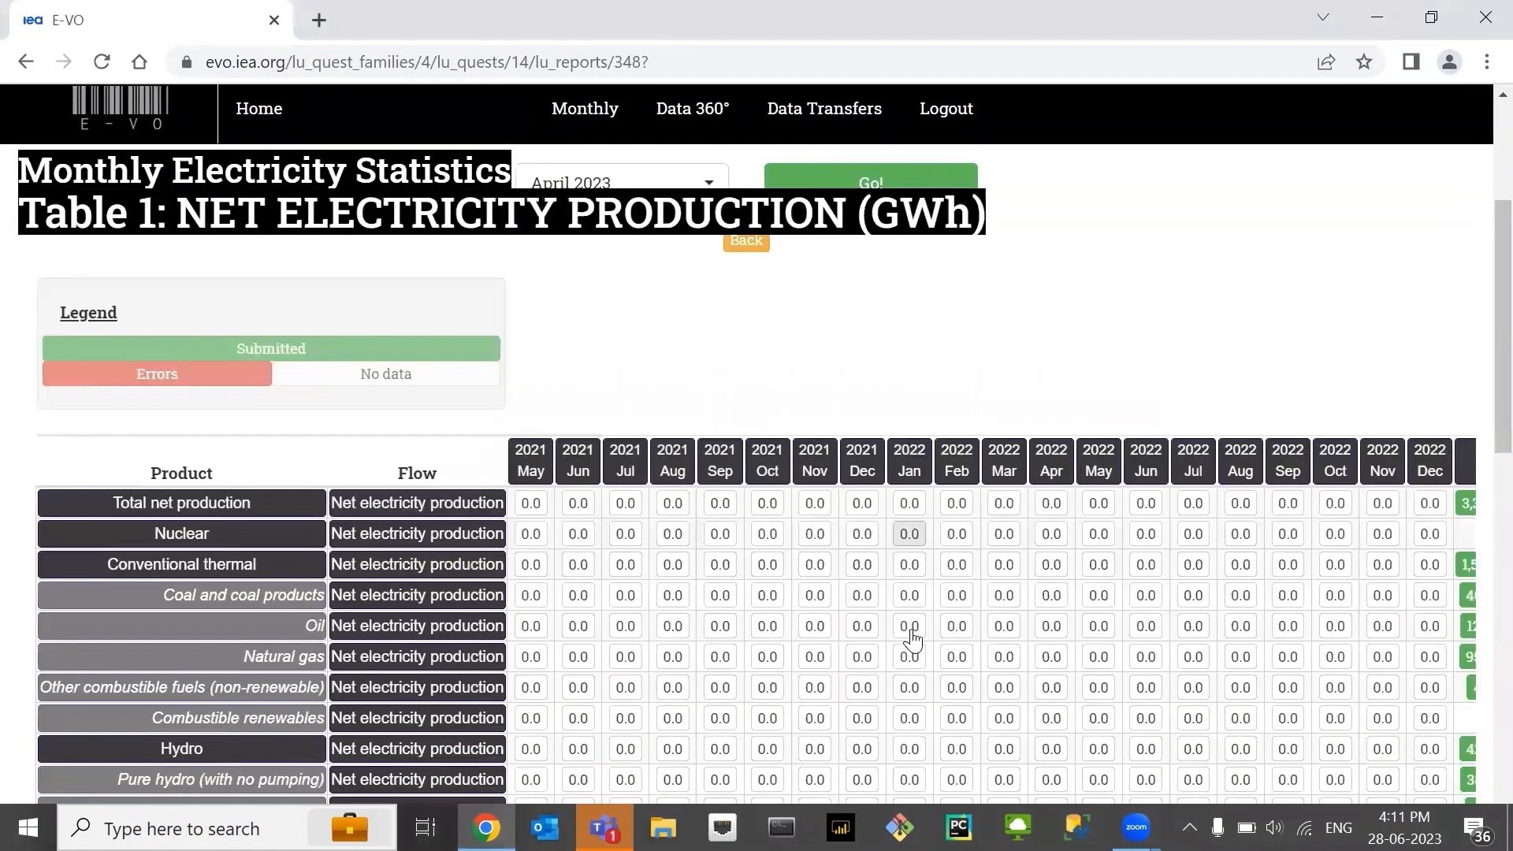
pyautogui.scroll(-2, 1096, 254)
pyautogui.hscroll(2, 1095, 254)
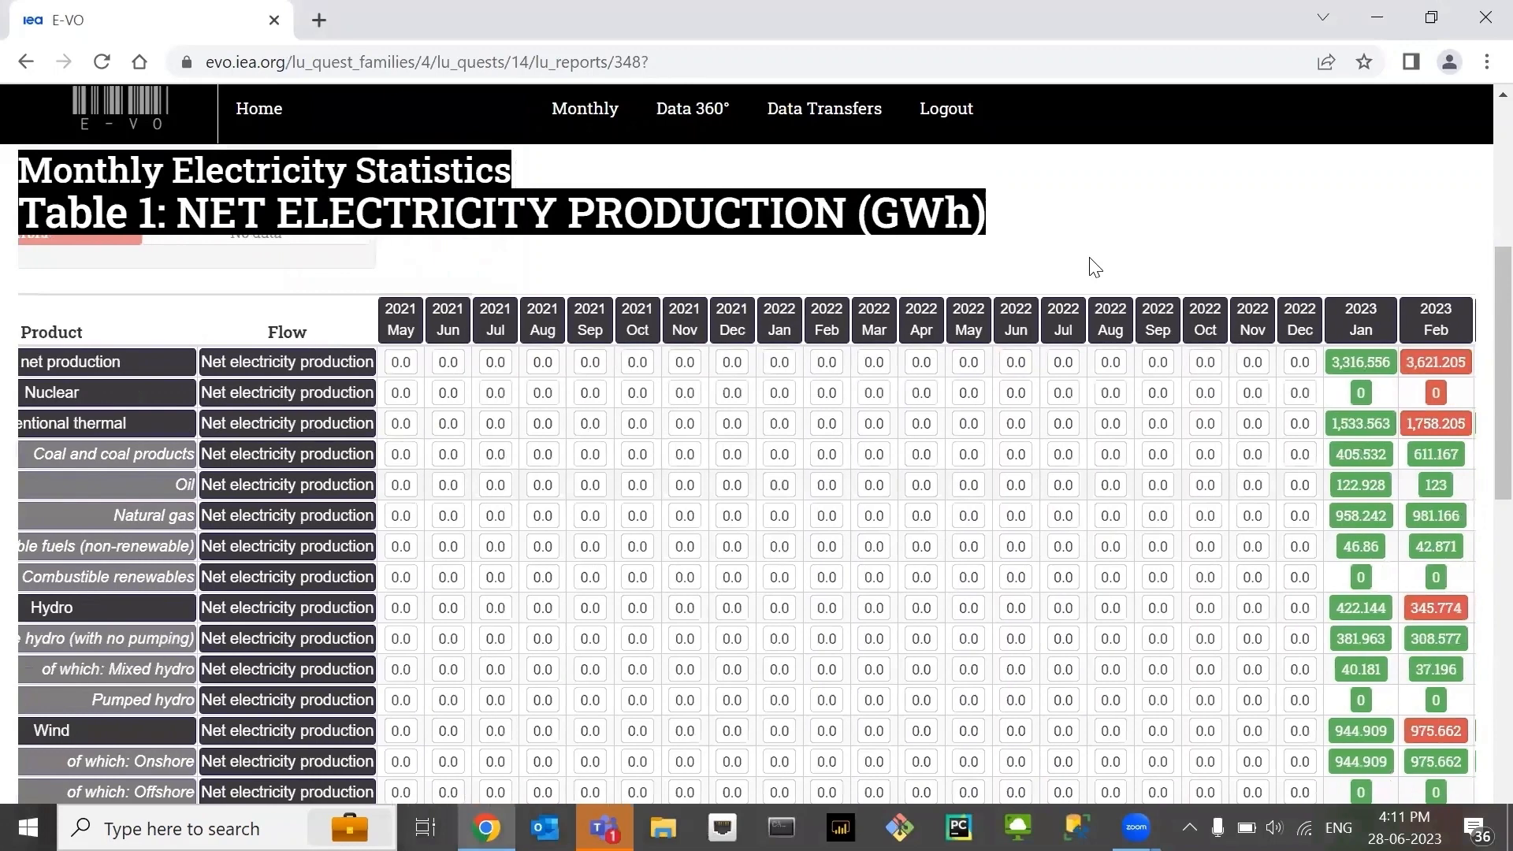
pyautogui.hscroll(2, 1020, 276)
pyautogui.hscroll(1, 1020, 276)
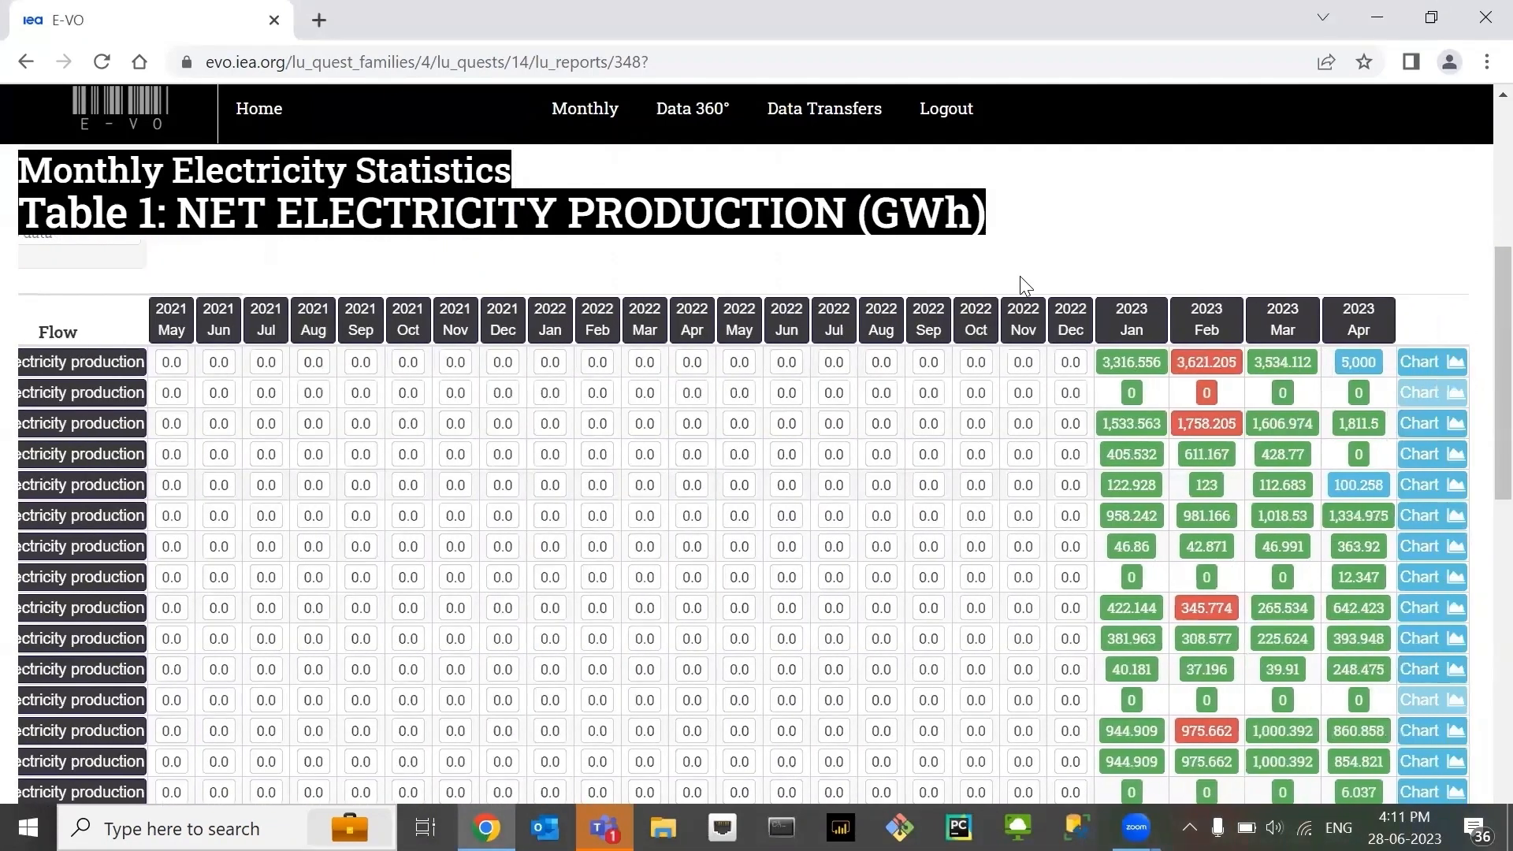
pyautogui.hscroll(1, 1020, 276)
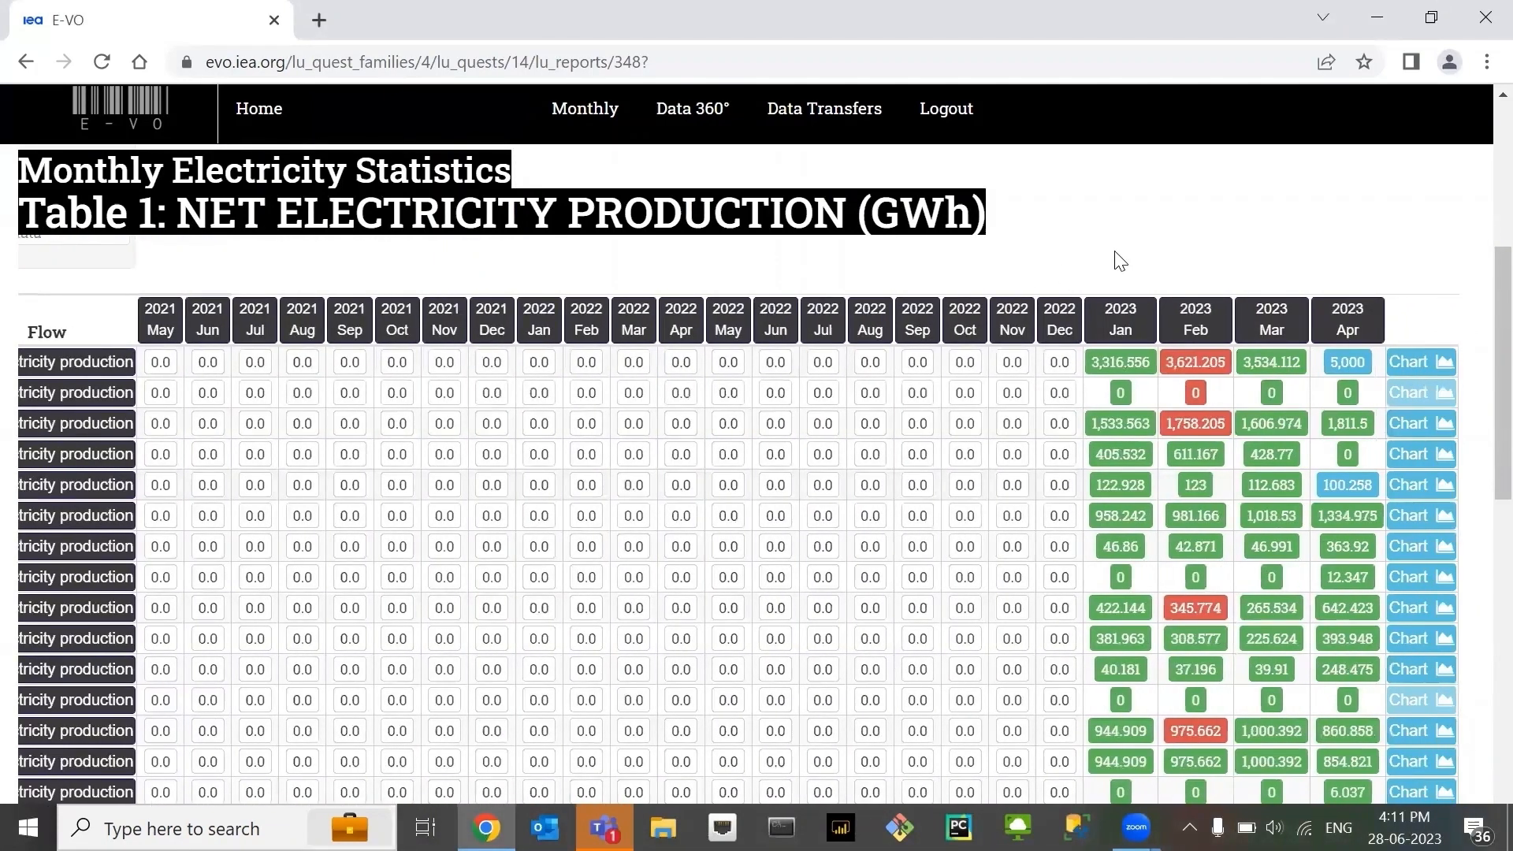
pyautogui.scroll(-1, 1202, 252)
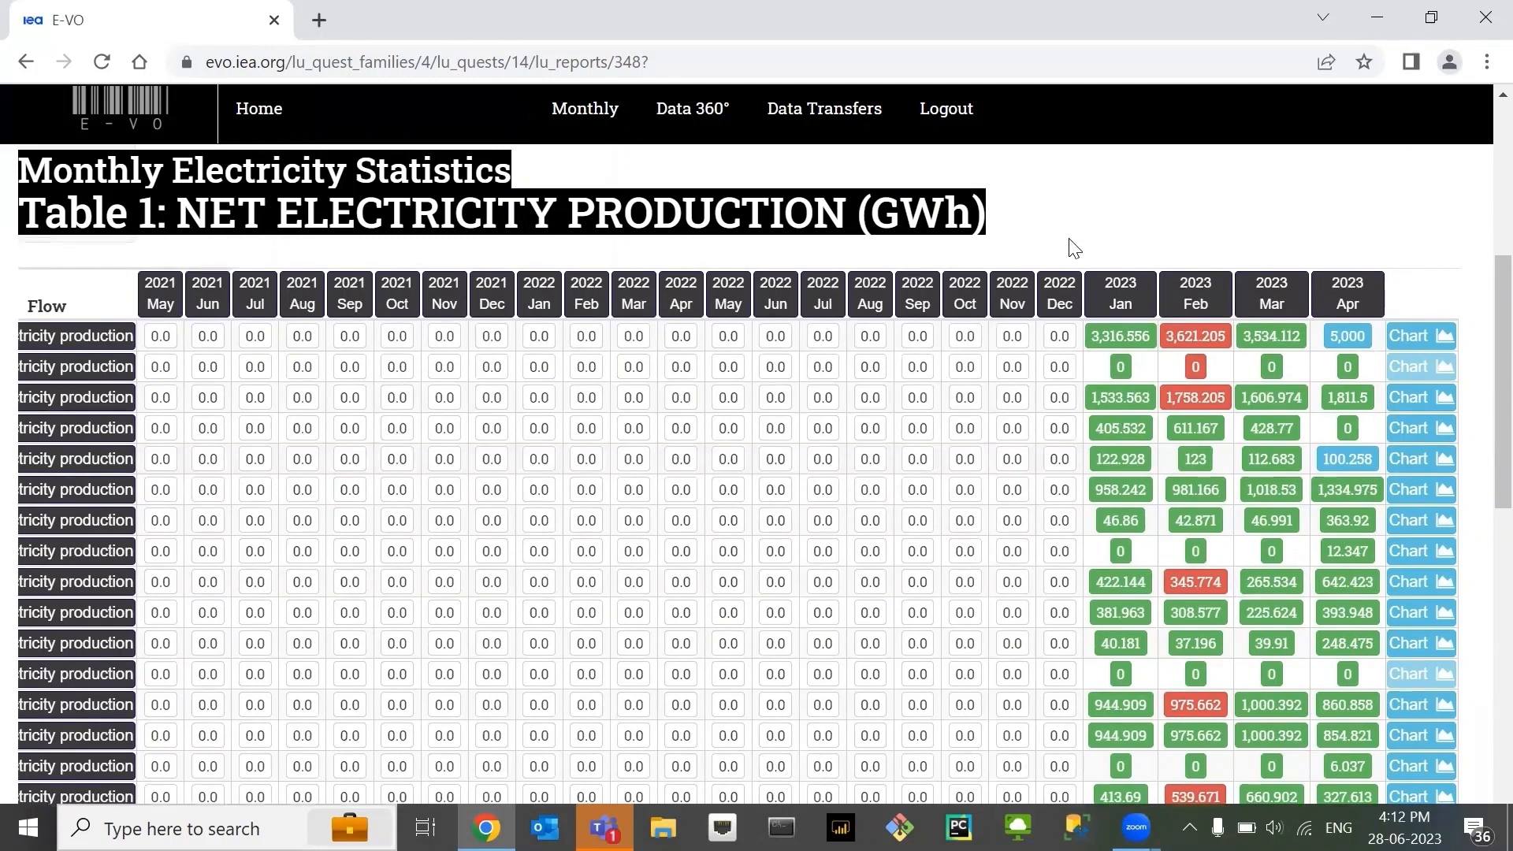
pyautogui.hscroll(-3, 1075, 249)
pyautogui.hscroll(-1, 1072, 241)
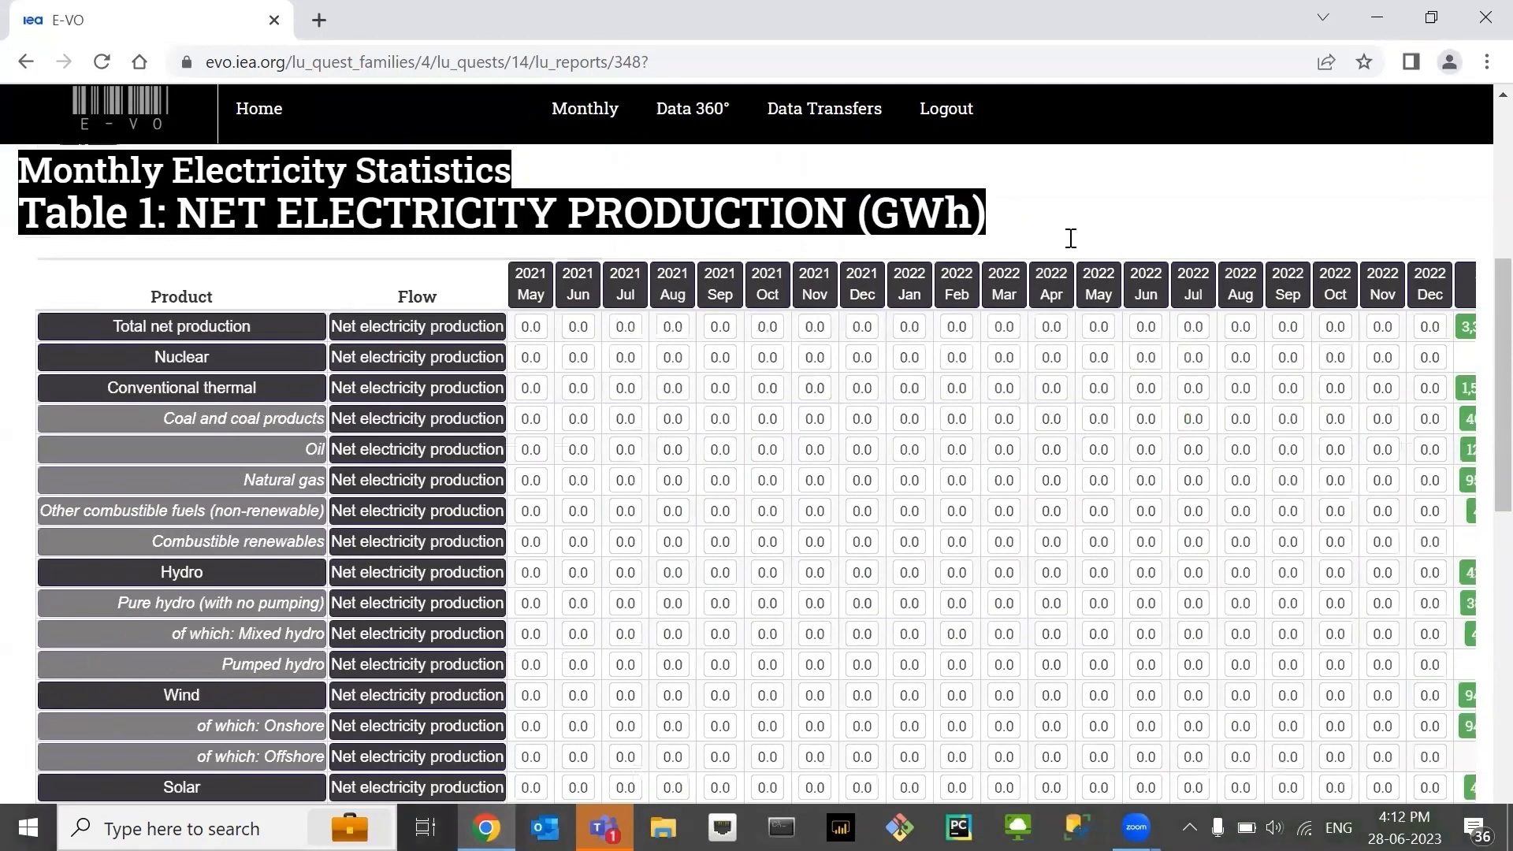
pyautogui.scroll(5, 1069, 236)
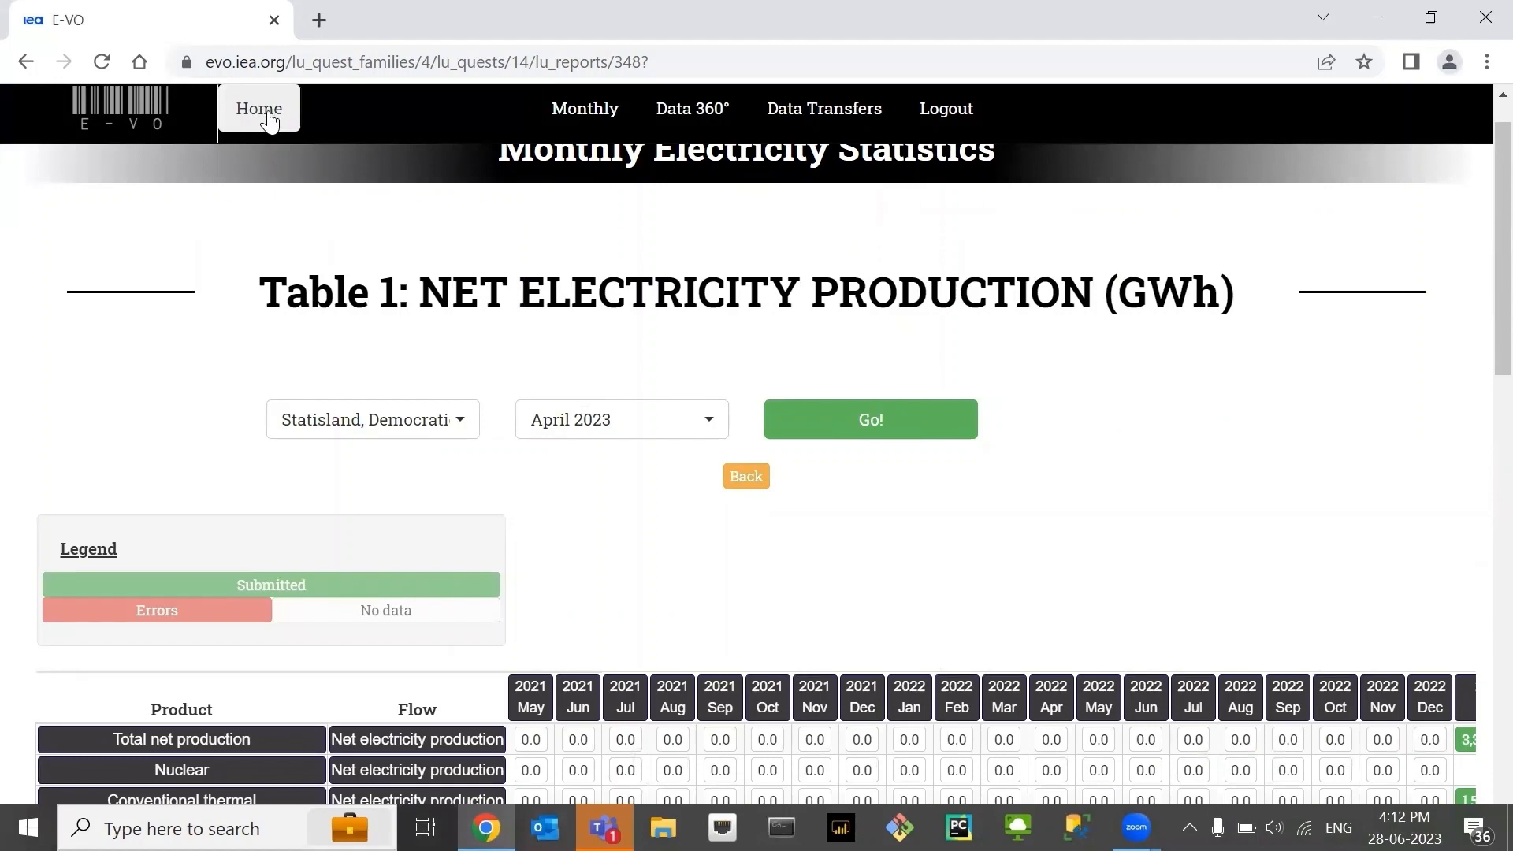
# - Return to the Monthly Electricity Statistics report list and open its Remarks report for April 2023
pyautogui.click(585, 107)
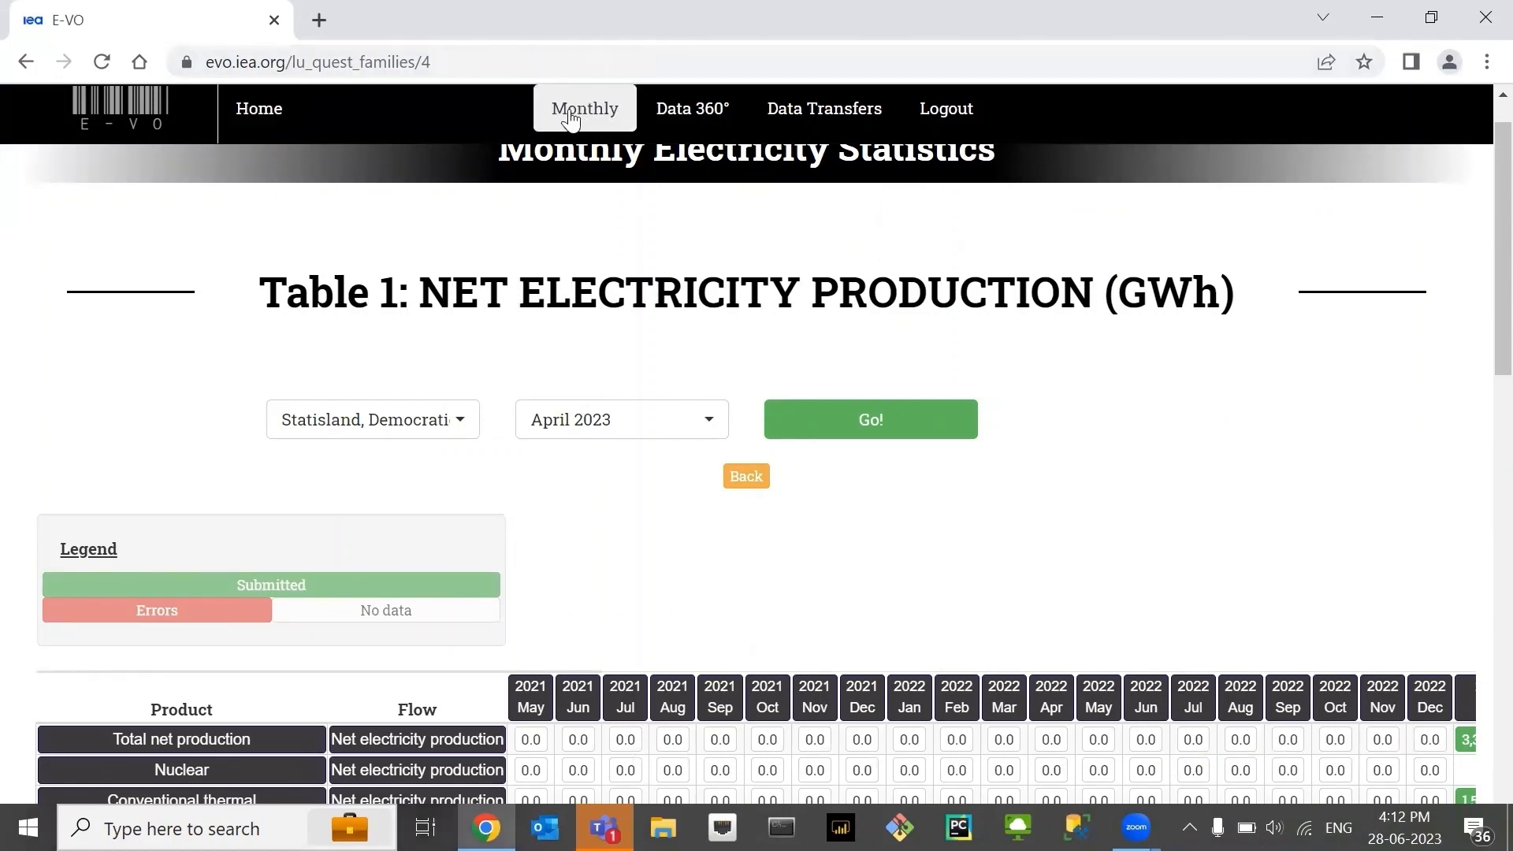
pyautogui.click(510, 486)
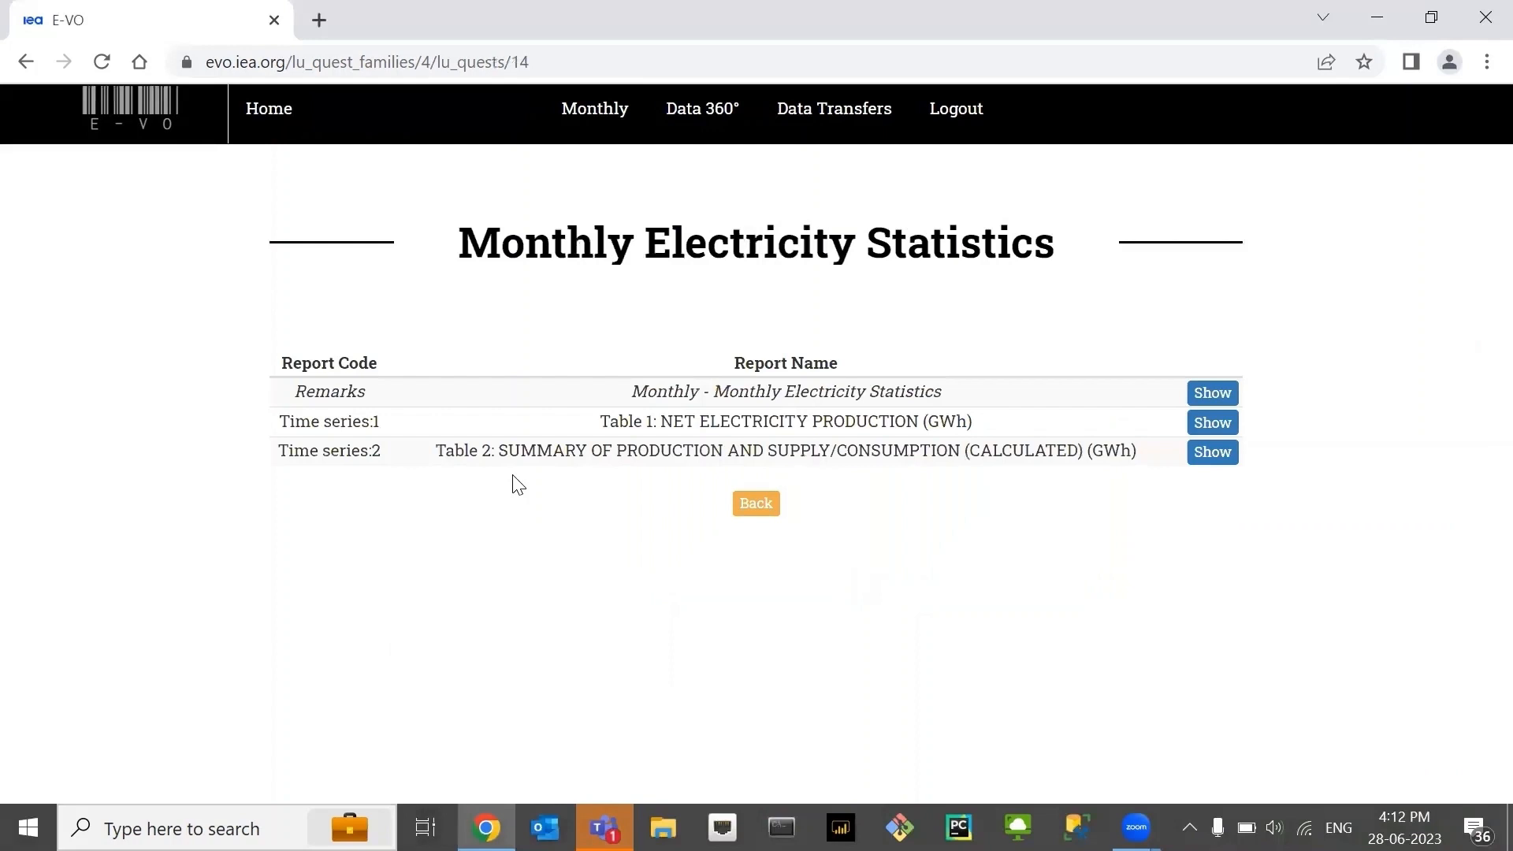
pyautogui.click(1212, 401)
pyautogui.scroll(-2, 476, 530)
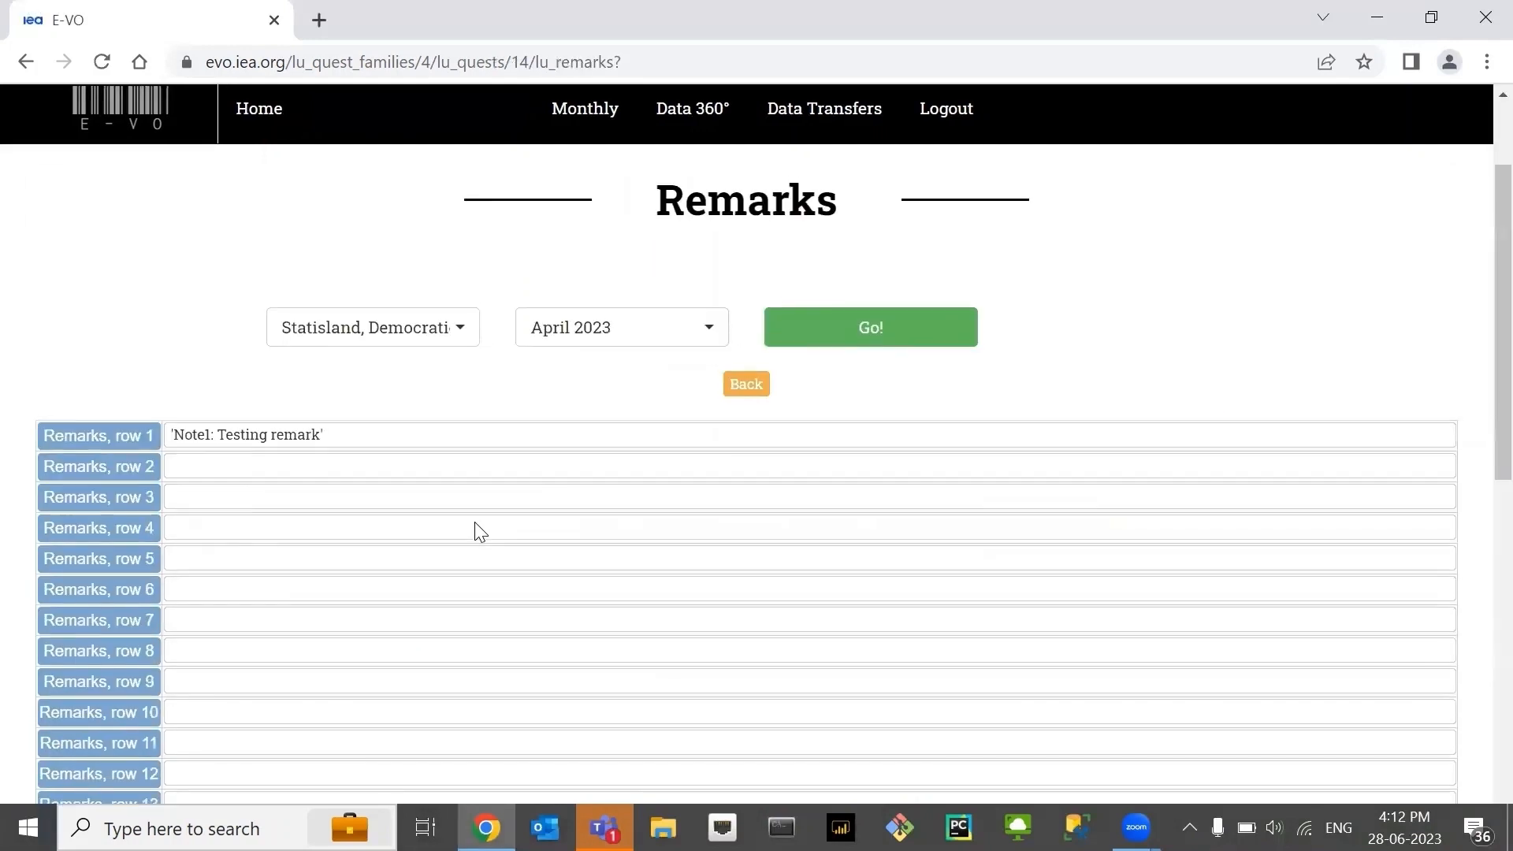
# - Edit the first line of the April 2023 remarks to read 'Note1: TEST' and save the update
pyautogui.click(394, 432)
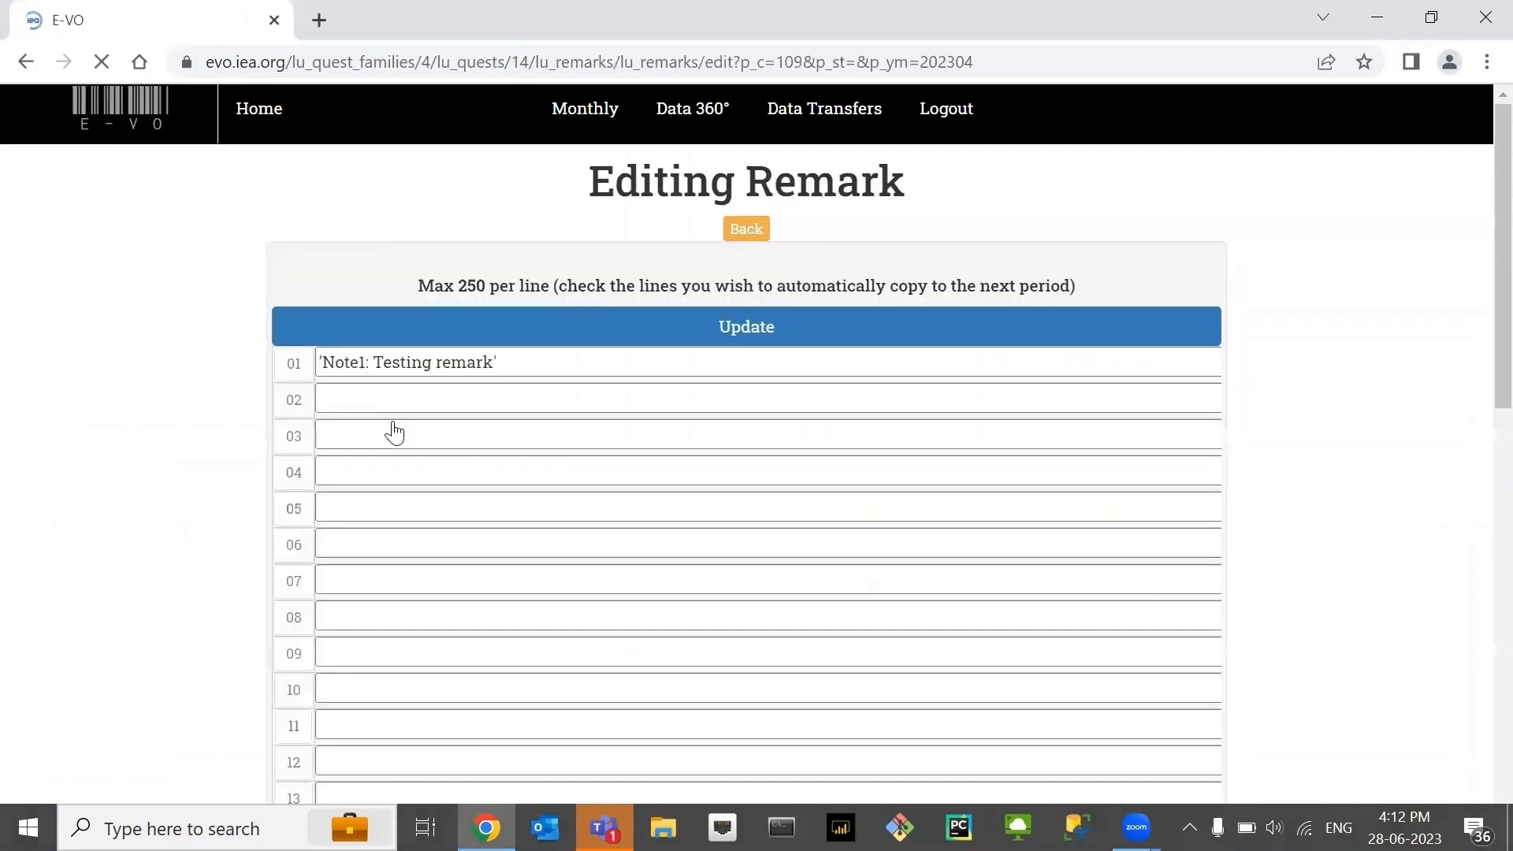
pyautogui.click(511, 365)
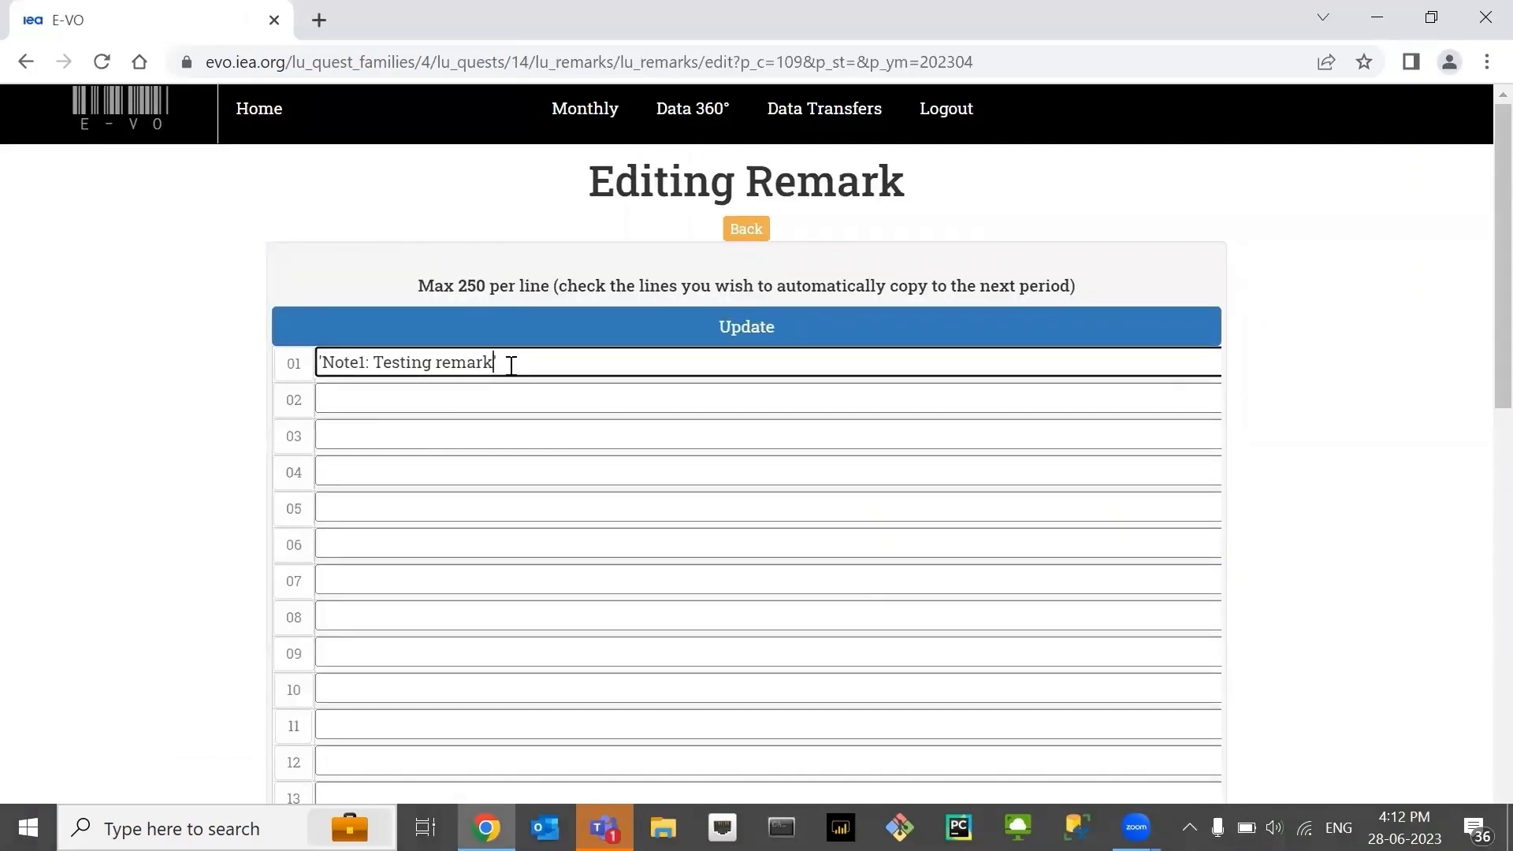
pyautogui.press('BackSpace')
pyautogui.press('BackSpace')
pyautogui.press('BackSpace')
pyautogui.press('BackSpace')
pyautogui.press('BackSpace')
pyautogui.press('BackSpace')
pyautogui.press('BackSpace')
pyautogui.press('BackSpace')
pyautogui.press('BackSpace')
pyautogui.press('BackSpace')
pyautogui.press('BackSpace')
pyautogui.press('BackSpace')
pyautogui.press('BackSpace')
pyautogui.press('BackSpace')
pyautogui.write('TEST')
pyautogui.click(593, 331)
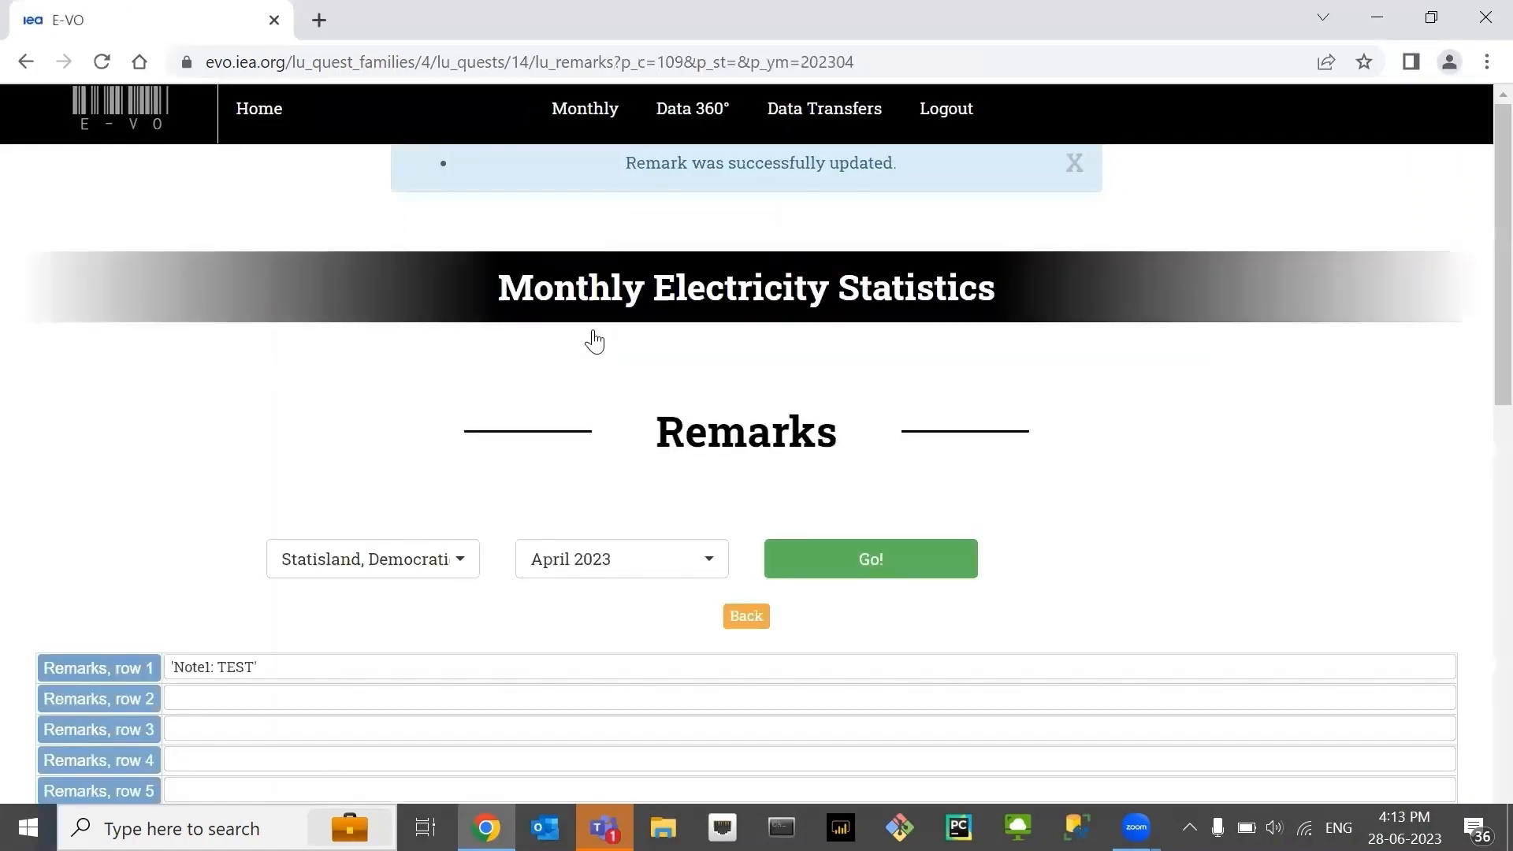
# - Review the updated remarks rows and return to the home page
pyautogui.scroll(-1, 749, 502)
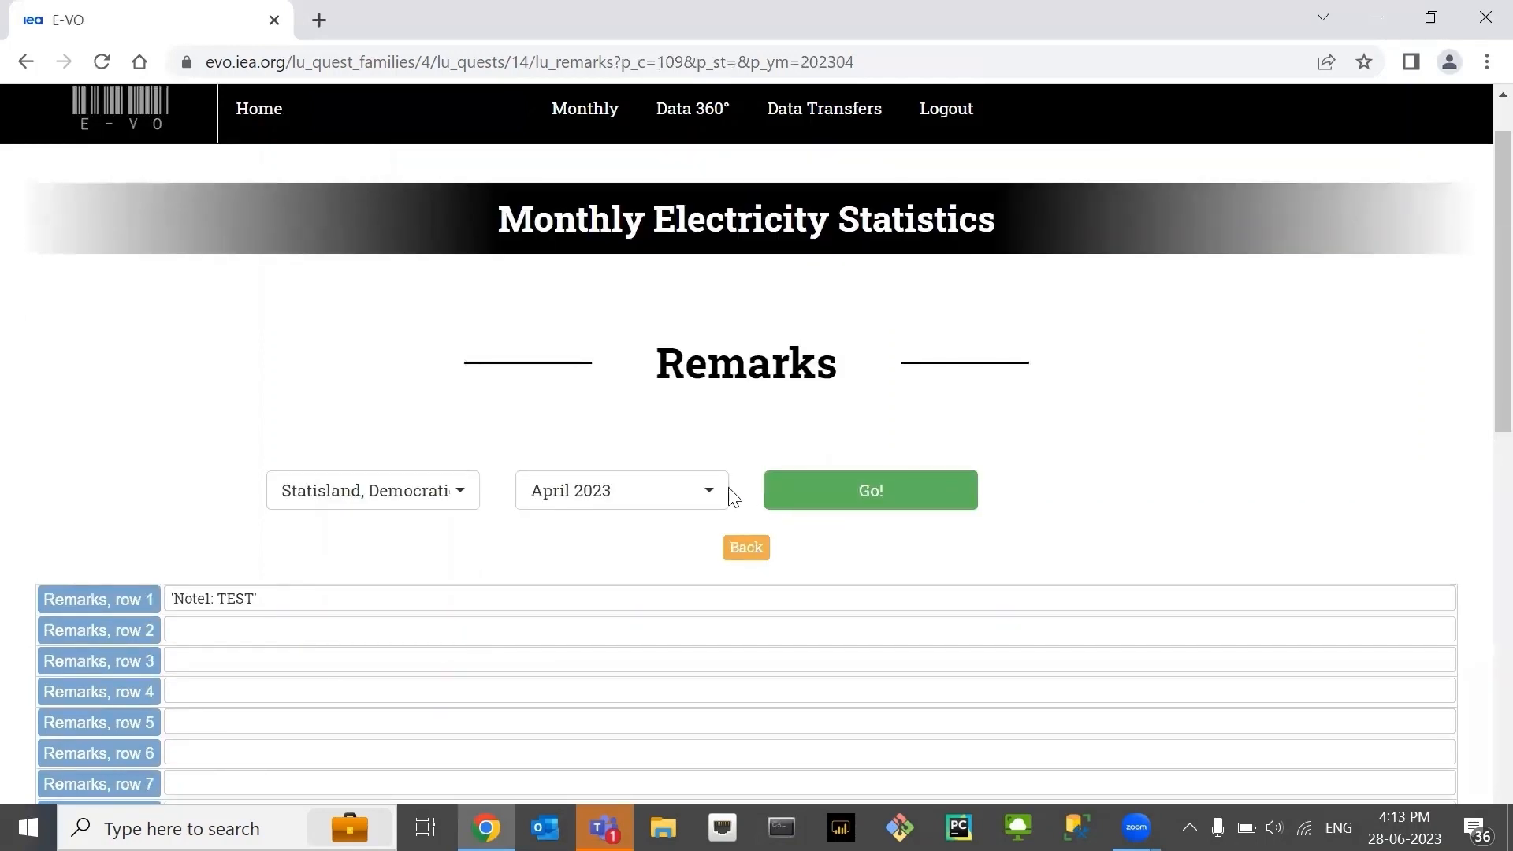
pyautogui.scroll(-2, 625, 466)
pyautogui.scroll(3, 614, 460)
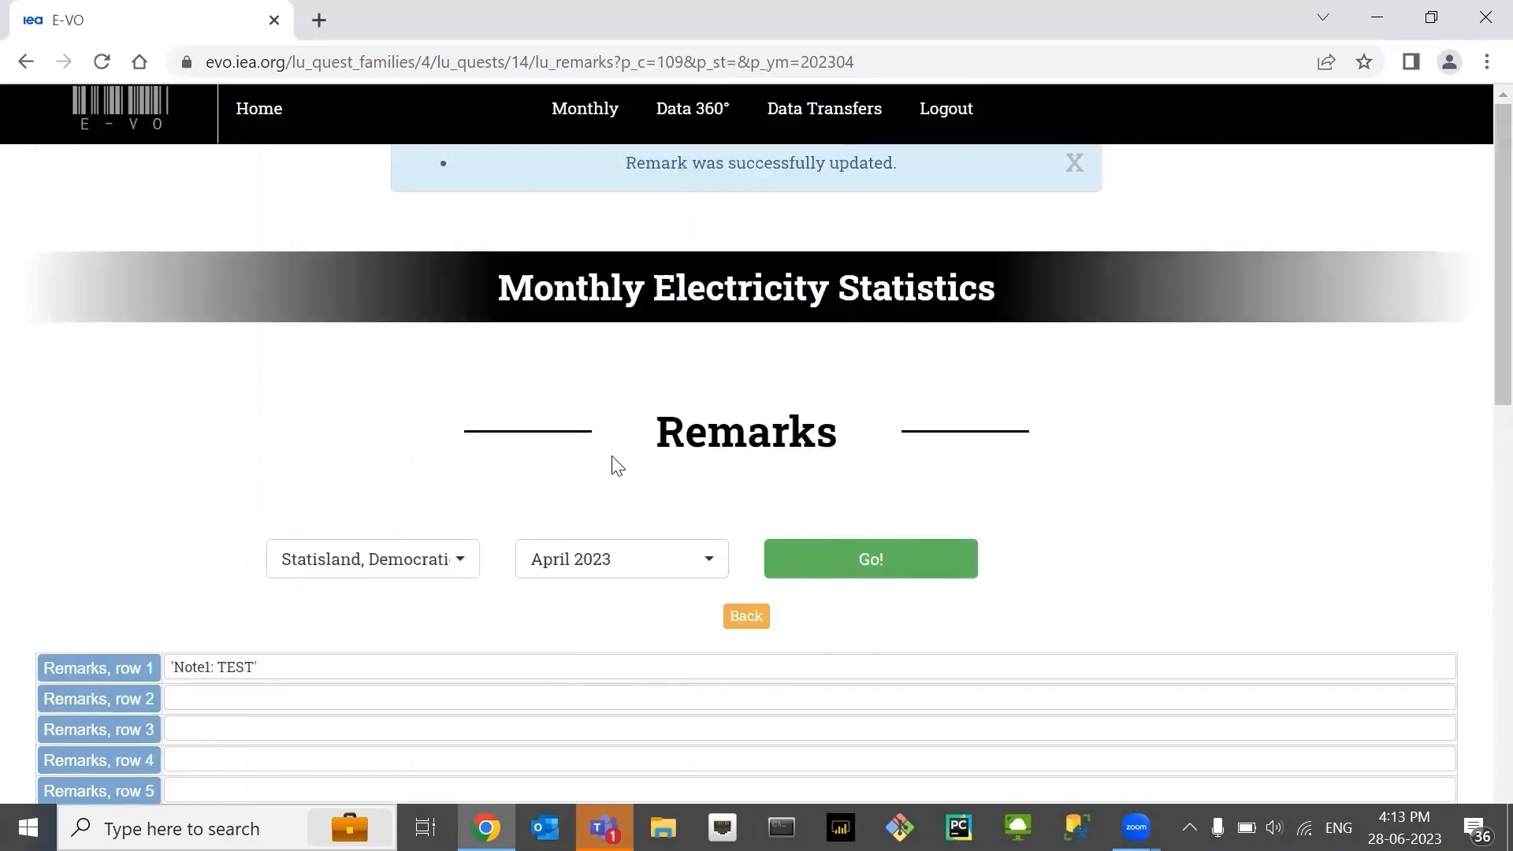
pyautogui.click(259, 108)
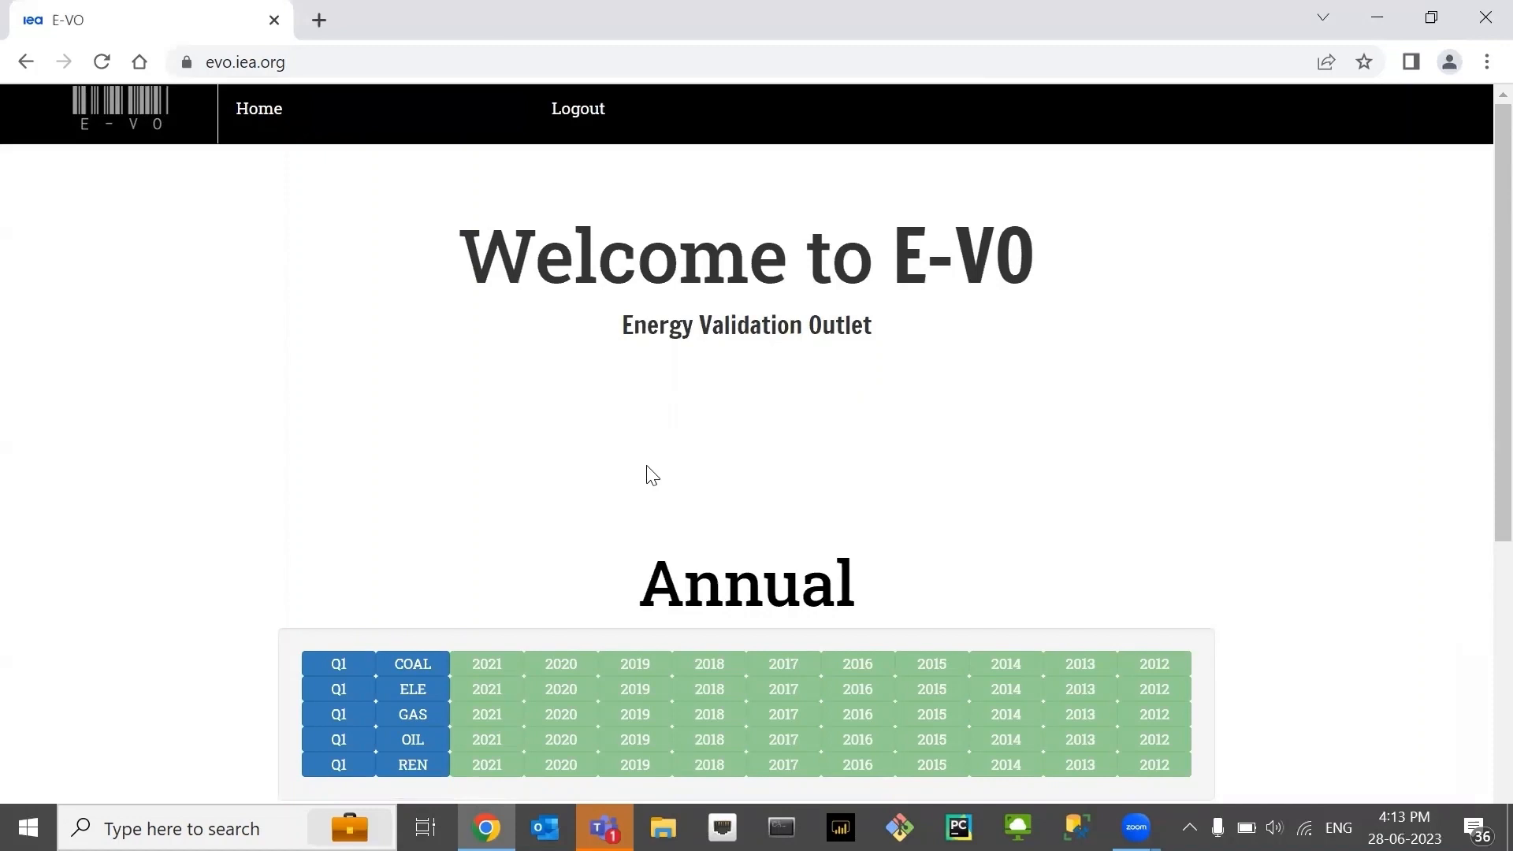
pyautogui.click(1307, 13)
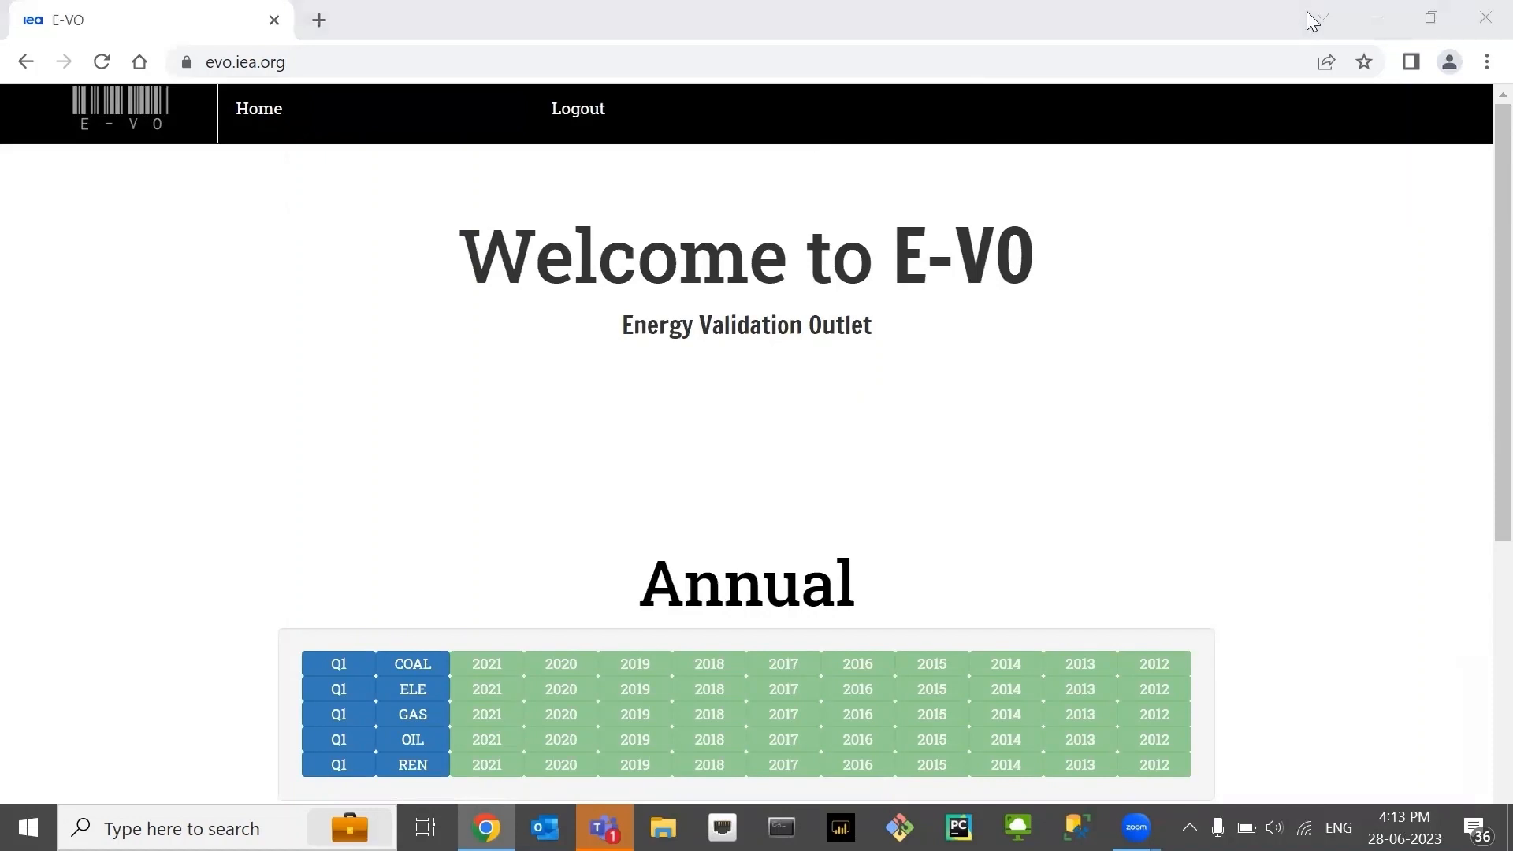